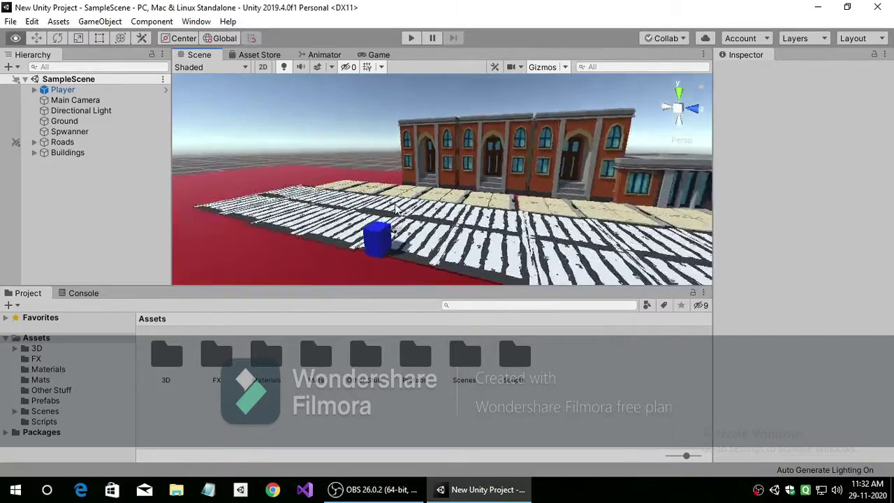
# - Create an empty GameObject in the Hierarchy for ParticlesHolder
pyautogui.keyDown('alt'); pyautogui.moveTo(396, 208); pyautogui.dragTo(324, 305); pyautogui.keyUp('alt')
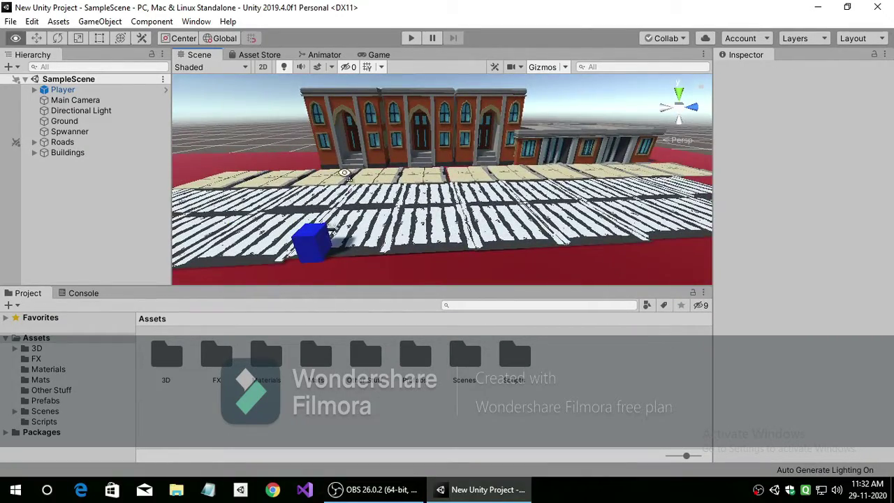
pyautogui.keyDown('alt'); pyautogui.moveTo(344, 172); pyautogui.dragTo(391, 174); pyautogui.keyUp('alt')
pyautogui.rightClick(84, 184)
pyautogui.click(130, 308)
pyautogui.write('ParticlesHolder')
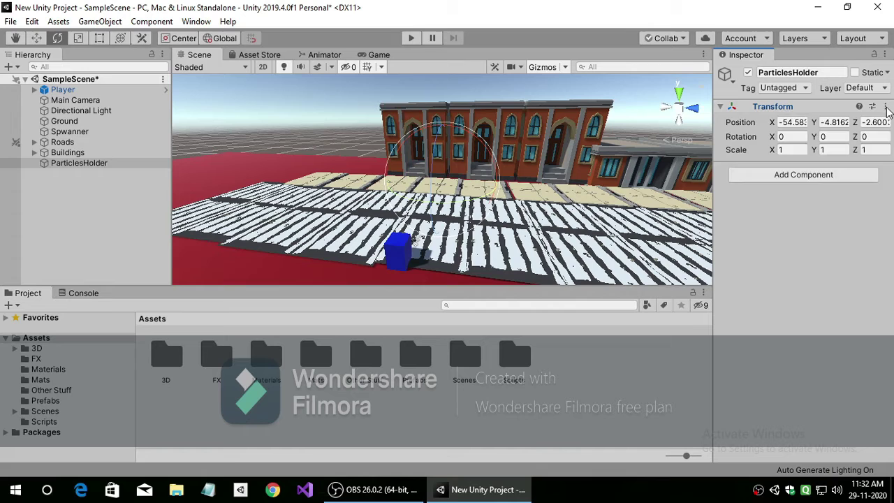
# - Reset ParticlesHolder's transform to the origin and frame it in the Scene view
pyautogui.click(885, 107)
pyautogui.click(843, 122)
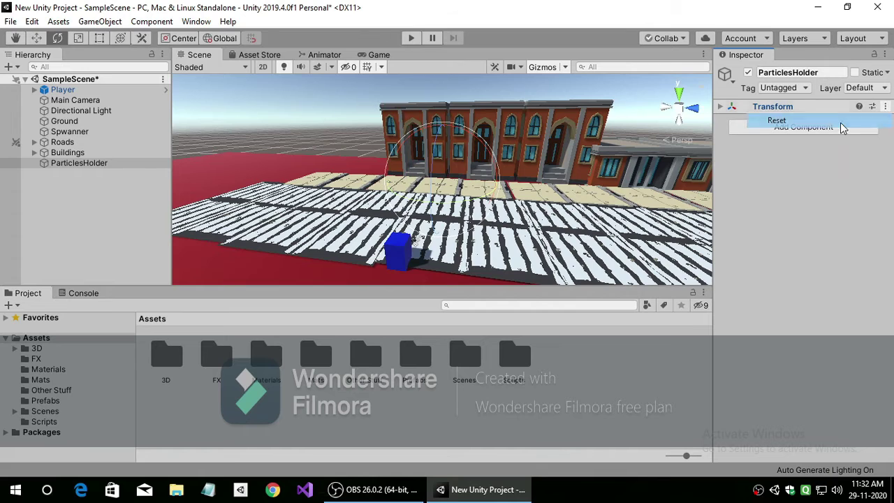
pyautogui.keyDown('alt'); pyautogui.moveTo(312, 116); pyautogui.dragTo(81, 168); pyautogui.keyUp('alt')
pyautogui.press('f')
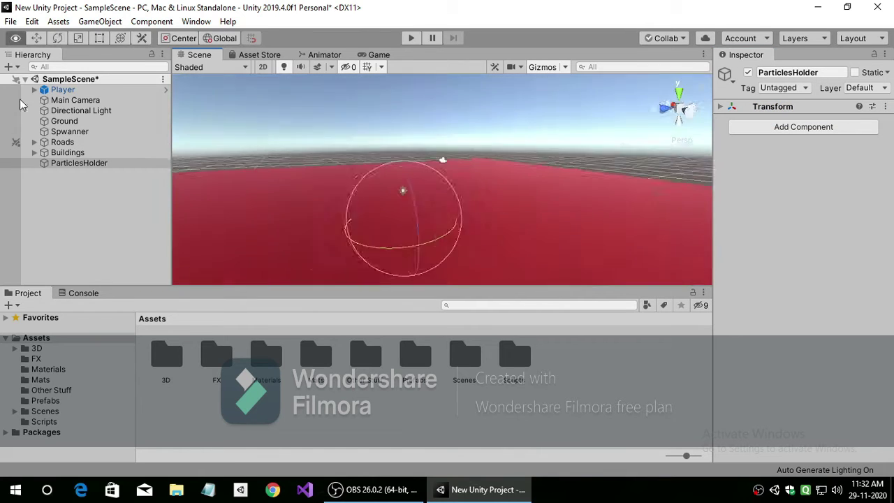
pyautogui.moveTo(462, 187)
pyautogui.keyDown('alt'); pyautogui.mouseDown()
pyautogui.moveTo(626, 164)
pyautogui.moveTo(612, 164)
pyautogui.mouseUp(); pyautogui.keyUp('alt')
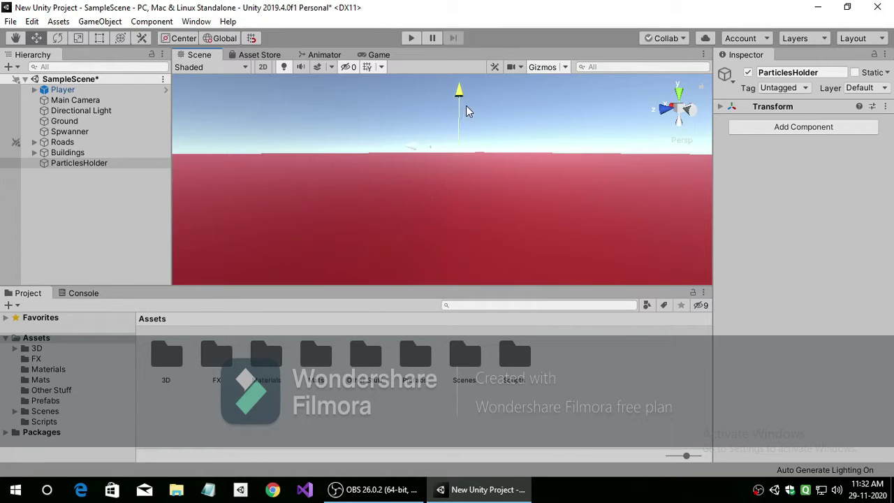
# - Add a Particle System under ParticlesHolder and name it Splat
pyautogui.rightClick(103, 163)
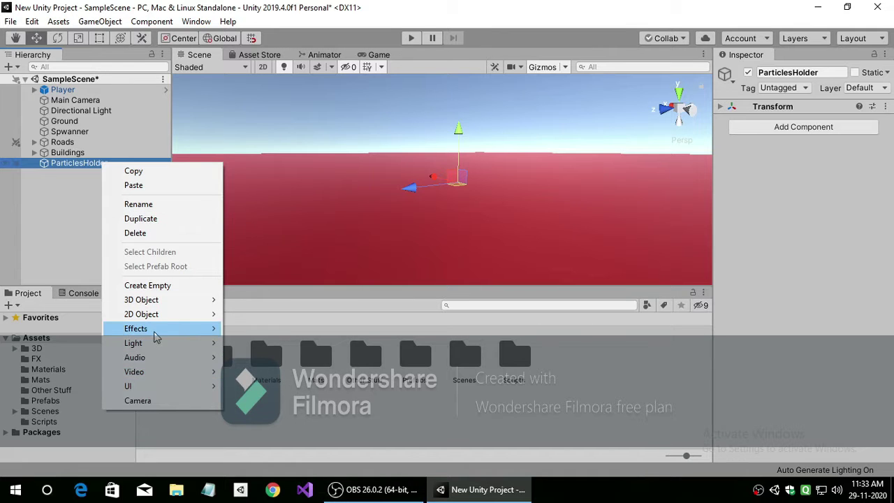
pyautogui.moveTo(155, 329)
pyautogui.click(296, 329)
pyautogui.click(806, 72)
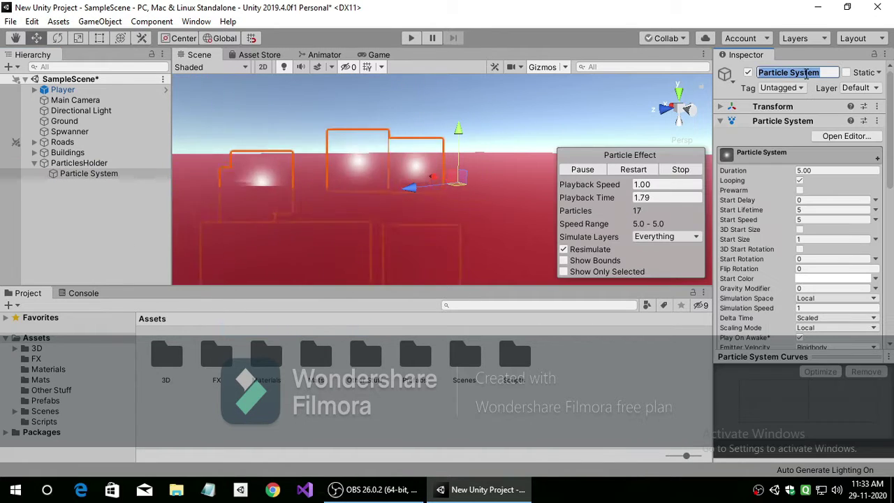
pyautogui.write('Spl')
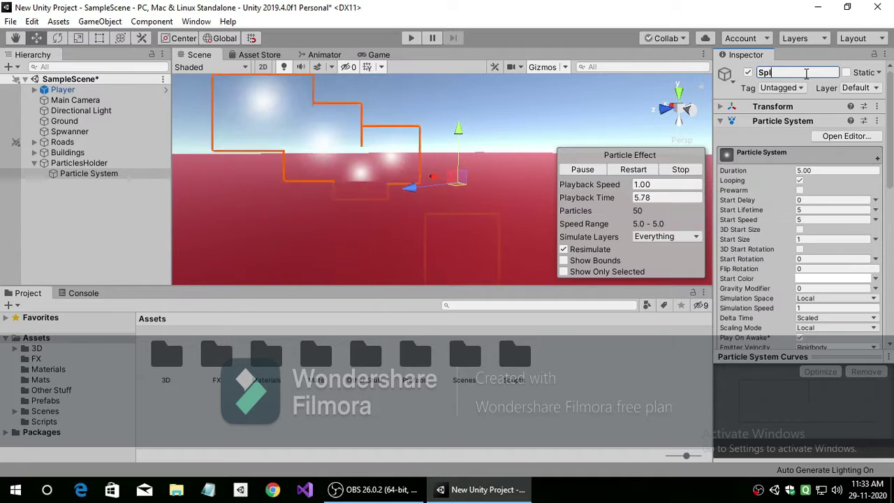
pyautogui.write('at')
pyautogui.press('Return')
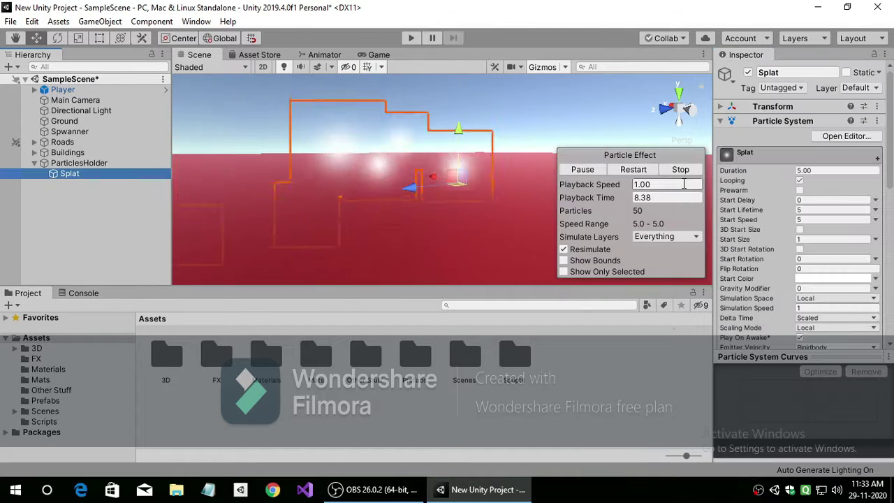
# - Set Splat's duration to 0.25 and start lifetime to 2, and edit its start speed
pyautogui.click(816, 170)
pyautogui.write('0.25')
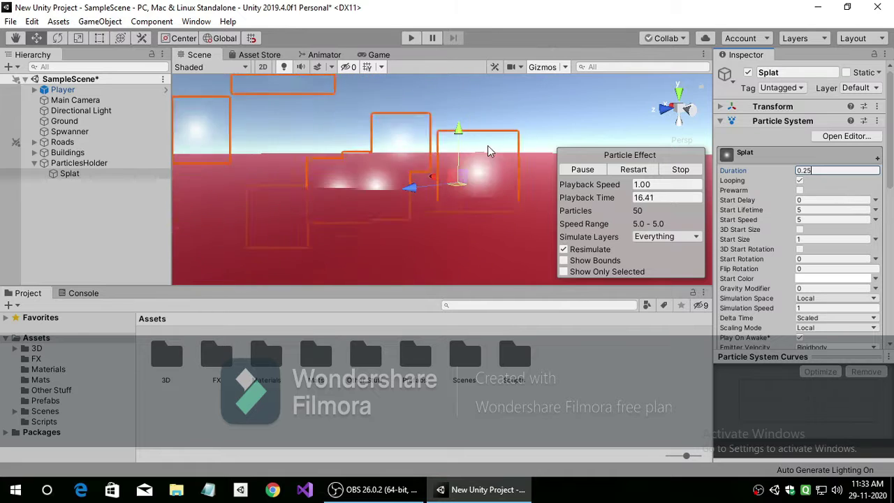
pyautogui.click(799, 210)
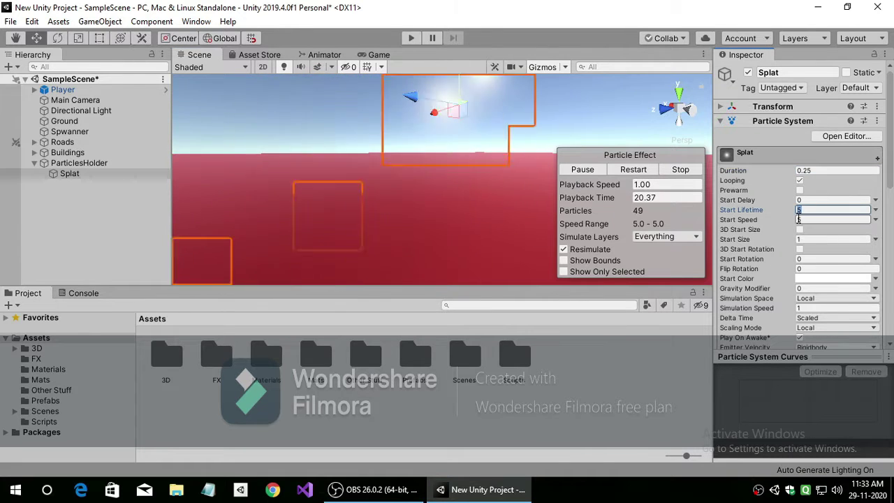
pyautogui.write('2')
pyautogui.click(815, 220)
pyautogui.write('1')
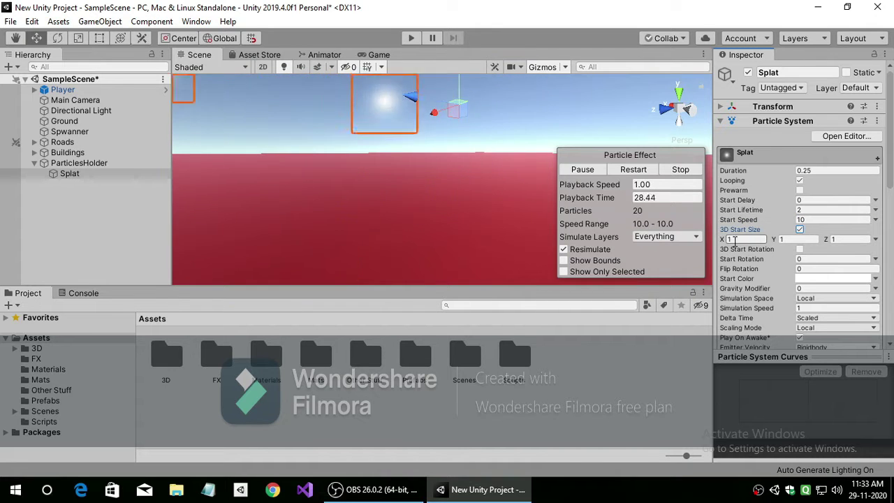
# - Give Splat a 3D start size of 2 on the X, Y and Z axes
pyautogui.write('0')
pyautogui.click(796, 238)
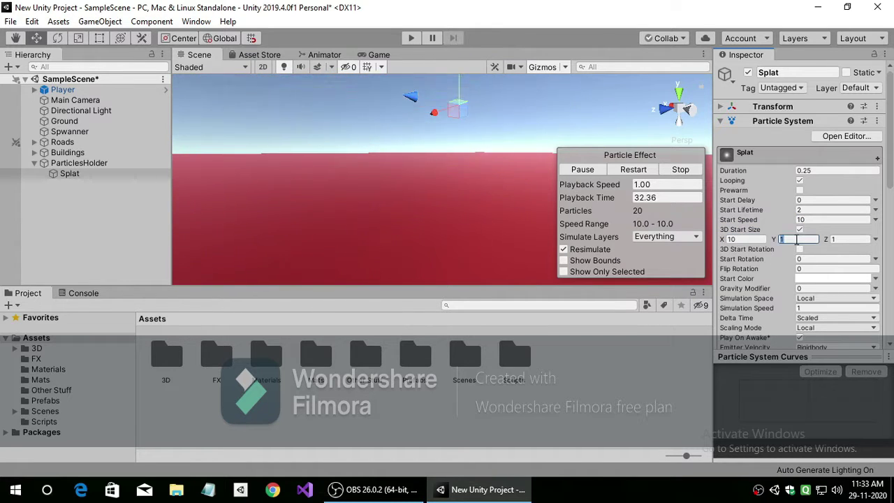
pyautogui.write('10')
pyautogui.click(845, 239)
pyautogui.write('10')
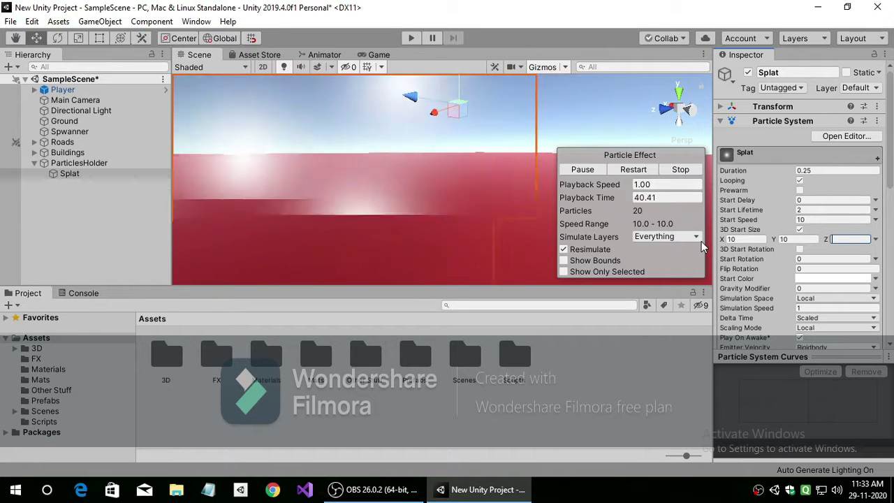
pyautogui.press('BackSpace')
pyautogui.press('BackSpace')
pyautogui.write('2')
pyautogui.click(796, 239)
pyautogui.write('2')
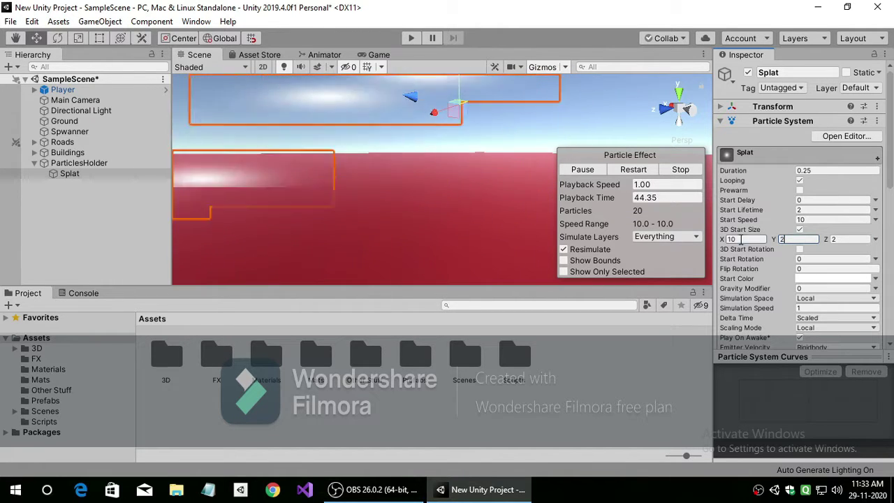
pyautogui.click(743, 239)
pyautogui.write('2')
# - Enable per-axis start rotation and set its random 0–360 range
pyautogui.click(799, 249)
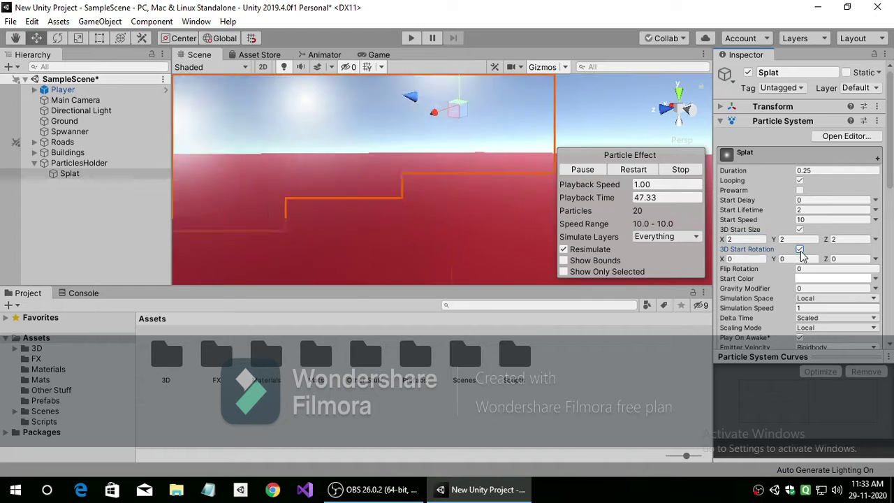
pyautogui.click(742, 258)
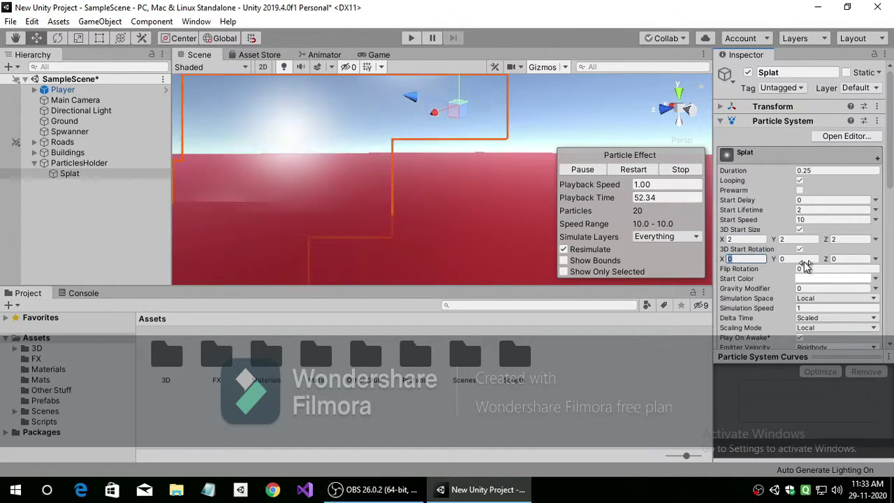
pyautogui.click(846, 259)
pyautogui.write('960')
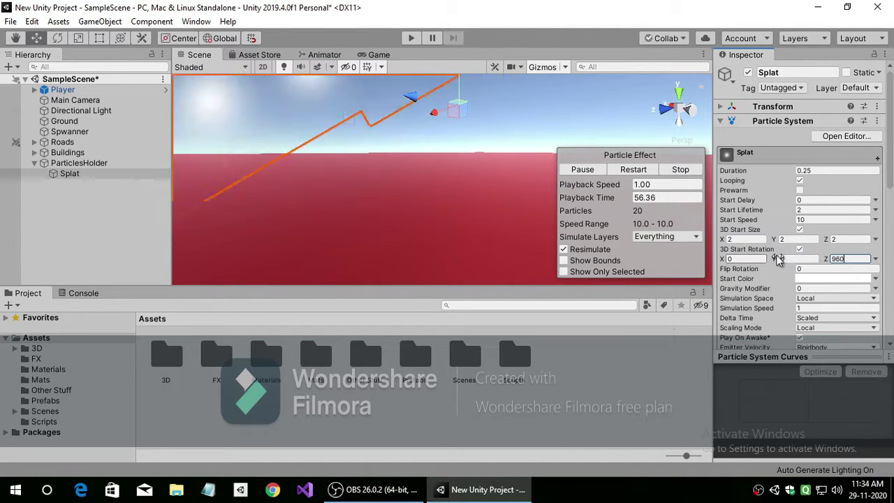
pyautogui.click(834, 306)
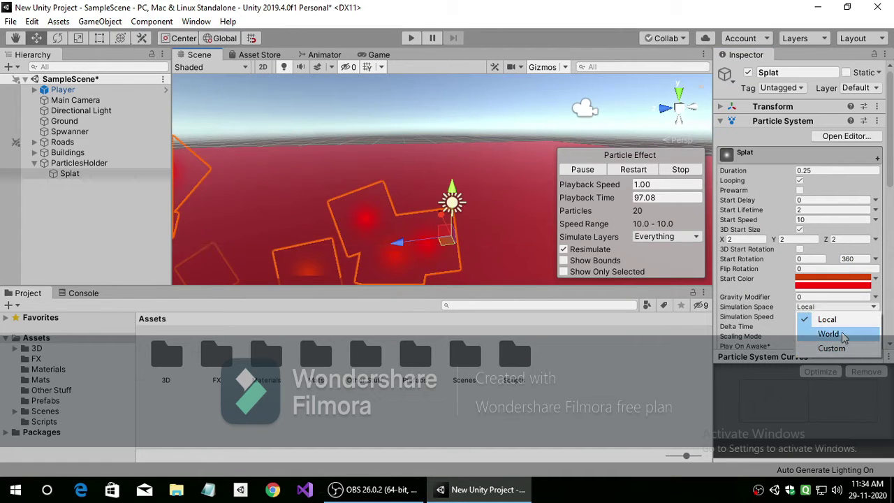
# - Switch Splat's simulation space to World and keep Emitter Velocity on Rigidbody
pyautogui.click(843, 335)
pyautogui.scroll(-4, 781, 282)
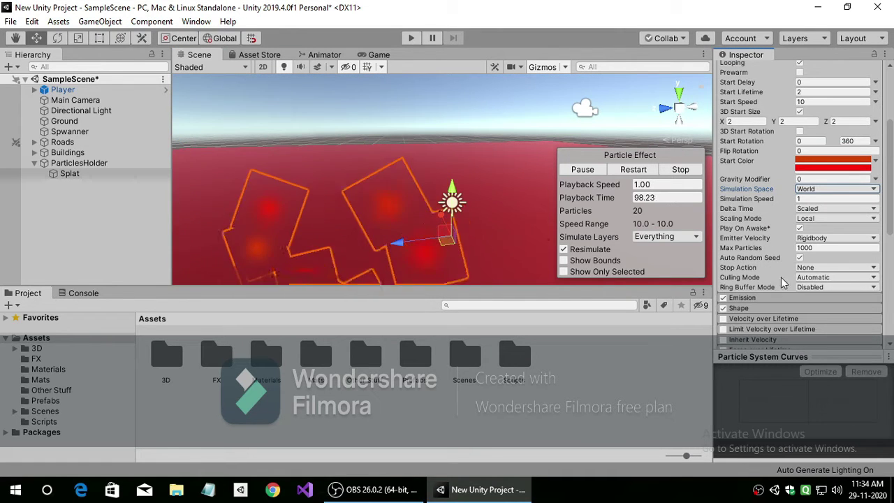
pyautogui.click(830, 241)
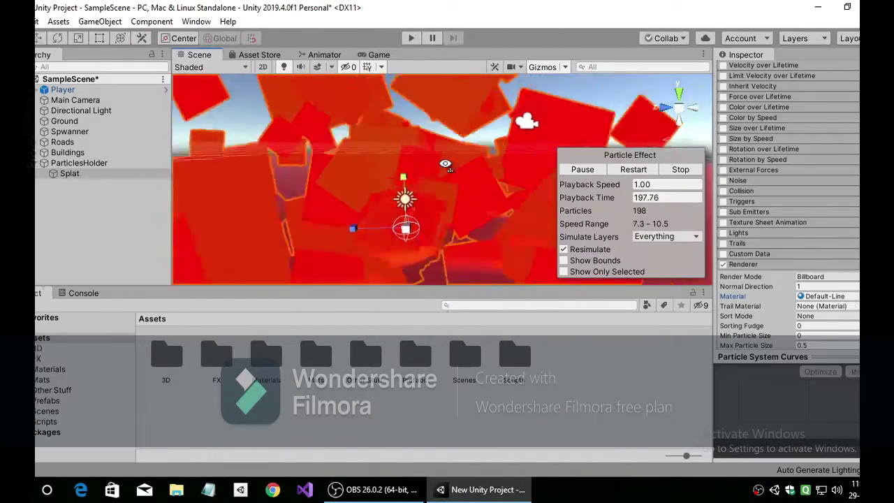
pyautogui.moveTo(412, 236); pyautogui.dragTo(768, 112, button='right')
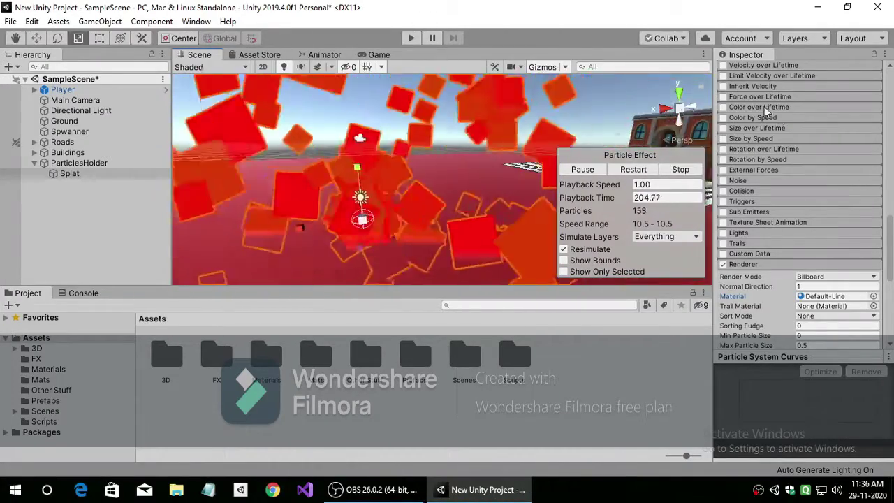
# - Set Splat's single uniform start size to 0.5756 for much smaller particles
pyautogui.scroll(10, 768, 112)
pyautogui.scroll(5, 775, 139)
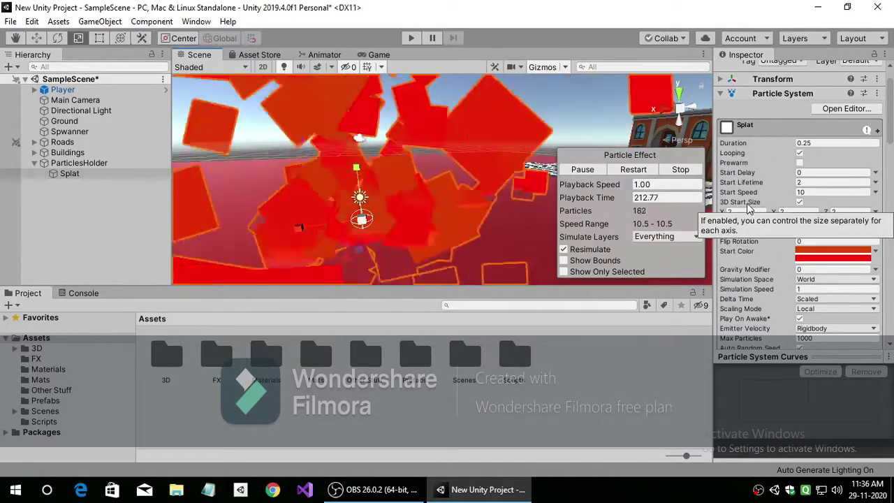
pyautogui.click(808, 210)
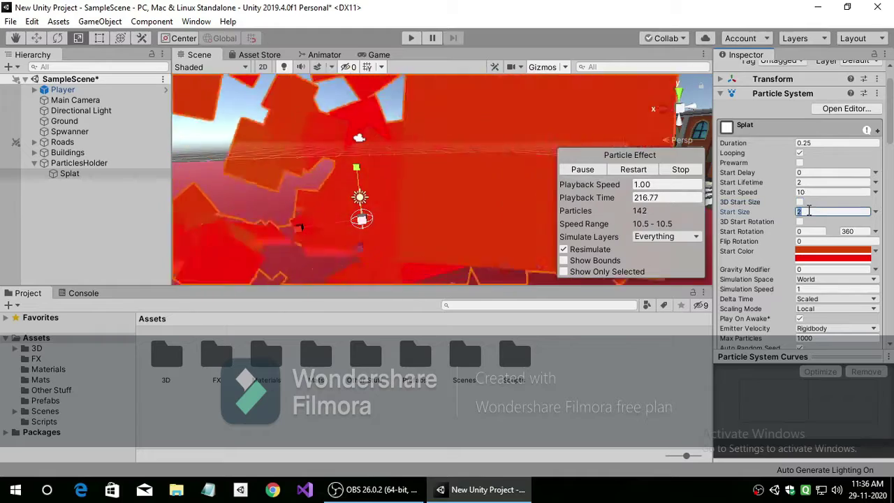
pyautogui.write('0.5')
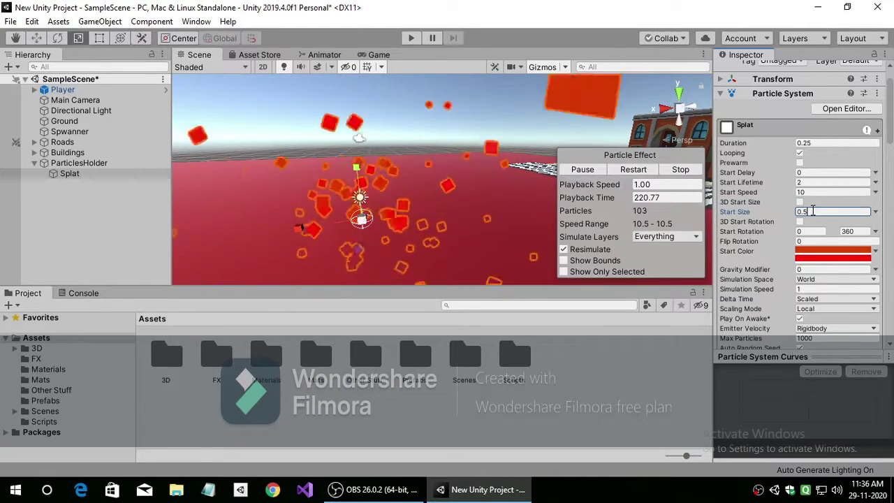
pyautogui.write('75')
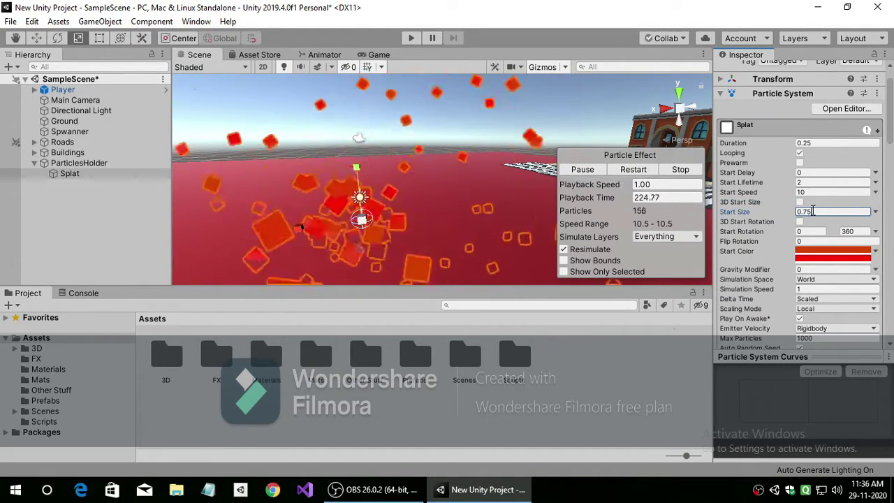
pyautogui.write('6')
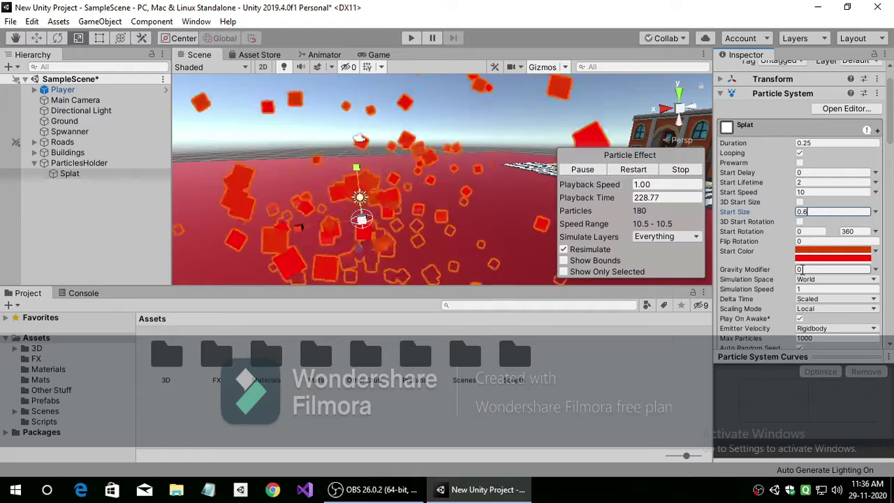
pyautogui.scroll(-4, 819, 259)
pyautogui.scroll(-10, 819, 260)
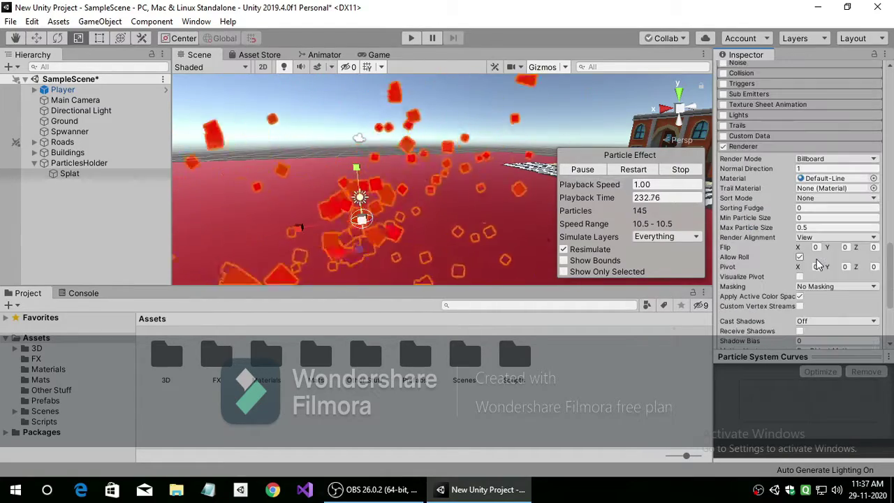
pyautogui.scroll(8, 756, 190)
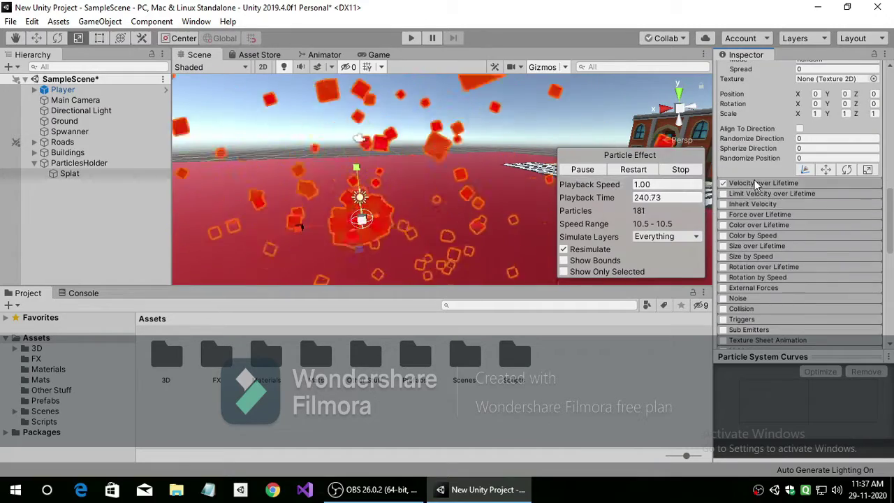
# - Enable Velocity over Lifetime on Splat using World space
pyautogui.click(762, 183)
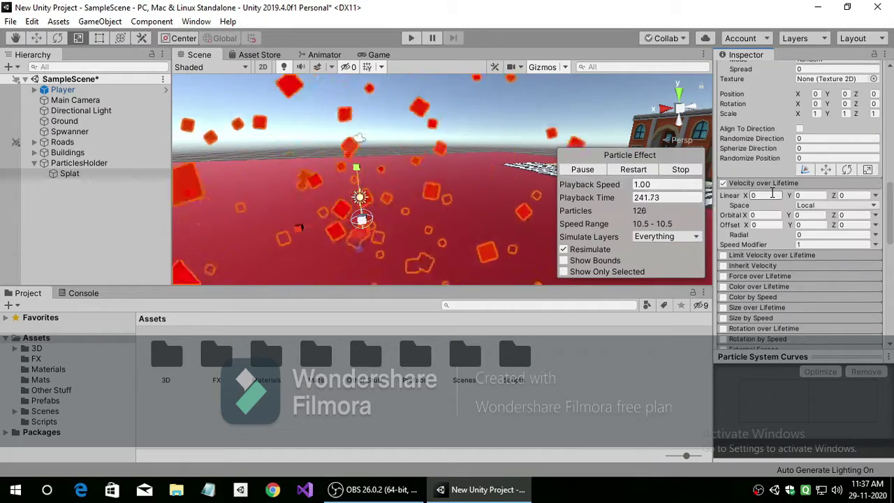
pyautogui.click(810, 206)
pyautogui.click(829, 231)
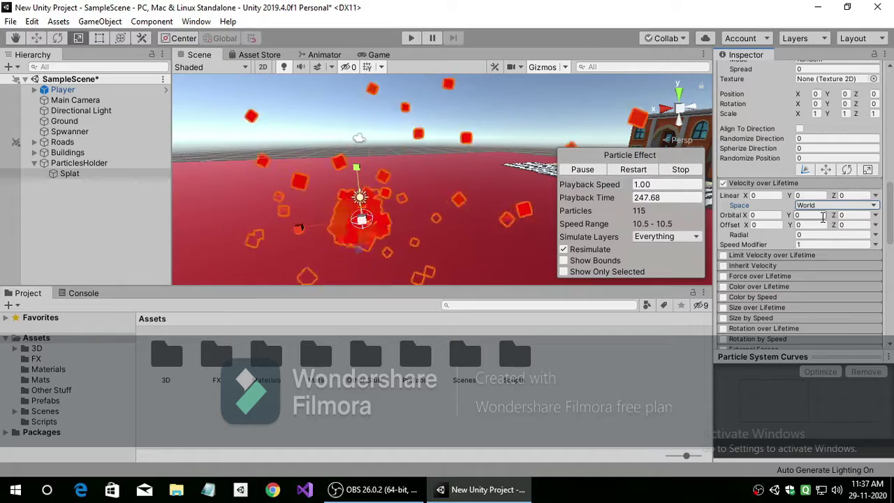
pyautogui.click(482, 489)
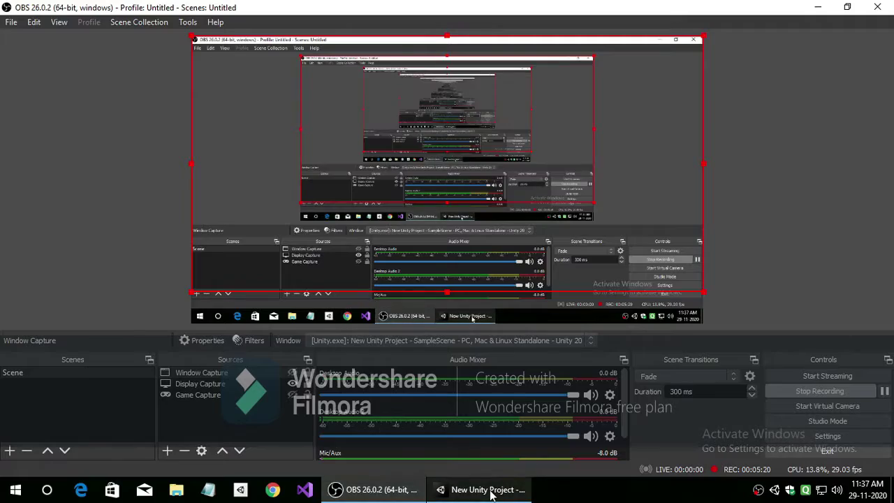
pyautogui.click(511, 472)
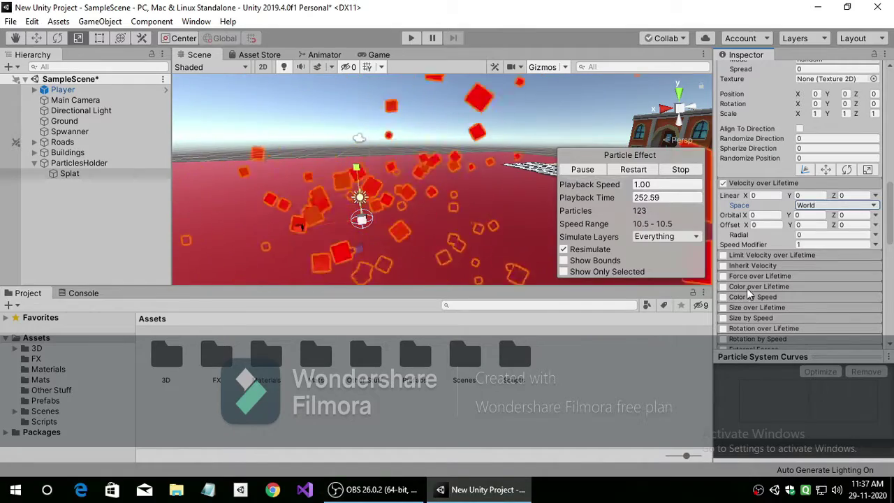
# - Enable Size over Lifetime with a descending curve so particles shrink to zero
pyautogui.scroll(-3, 782, 267)
pyautogui.click(792, 190)
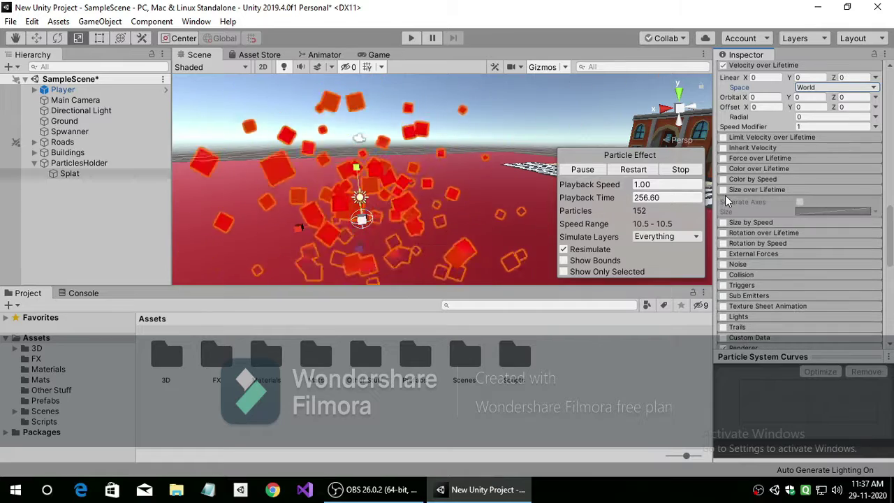
pyautogui.click(831, 211)
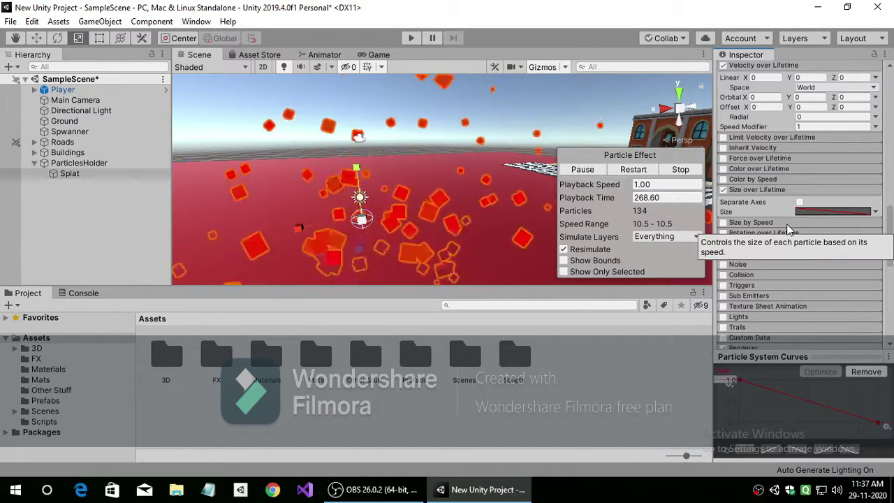
pyautogui.scroll(-4, 789, 222)
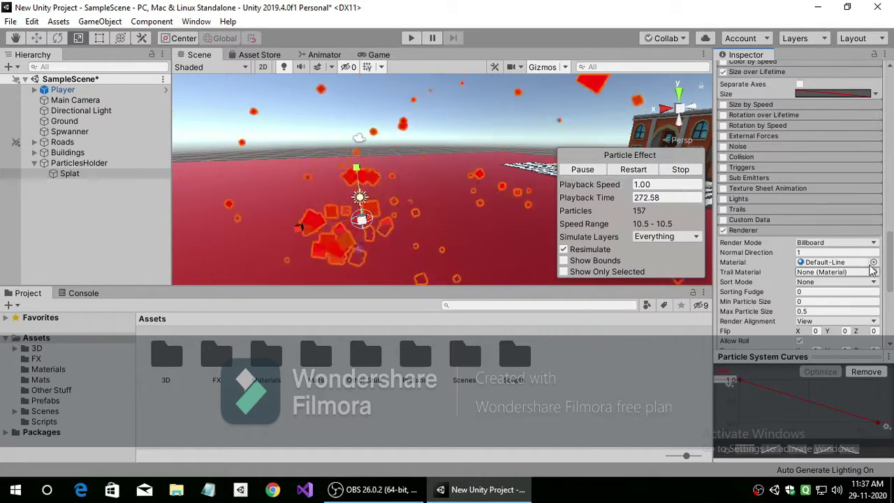
# - Enable Texture Sheet Animation in Sprites mode with UISprite as the particle sprite
pyautogui.click(768, 188)
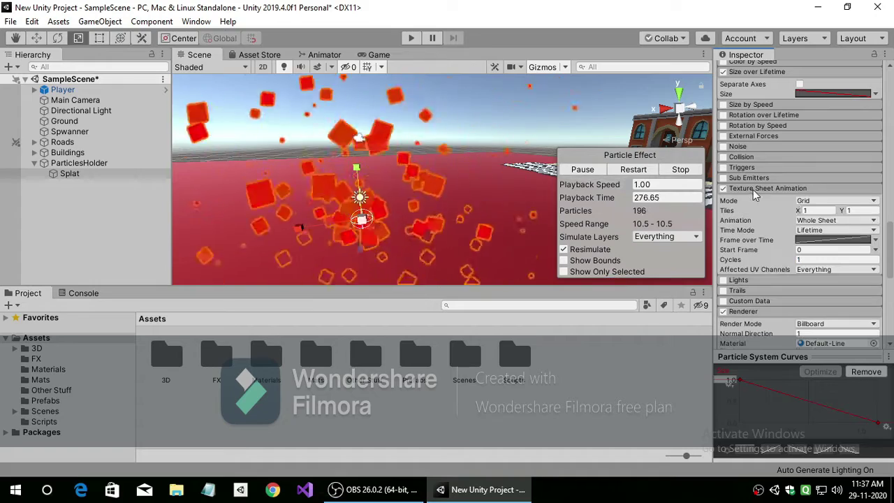
pyautogui.click(829, 228)
pyautogui.click(863, 211)
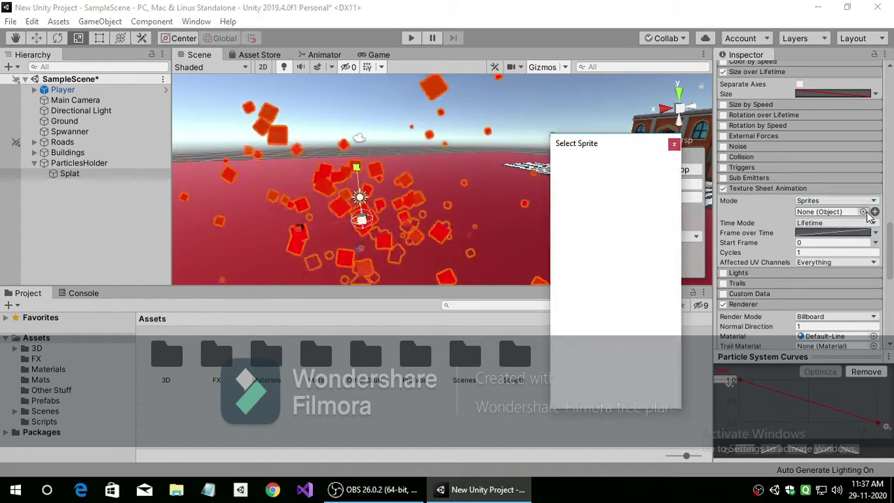
pyautogui.click(586, 260)
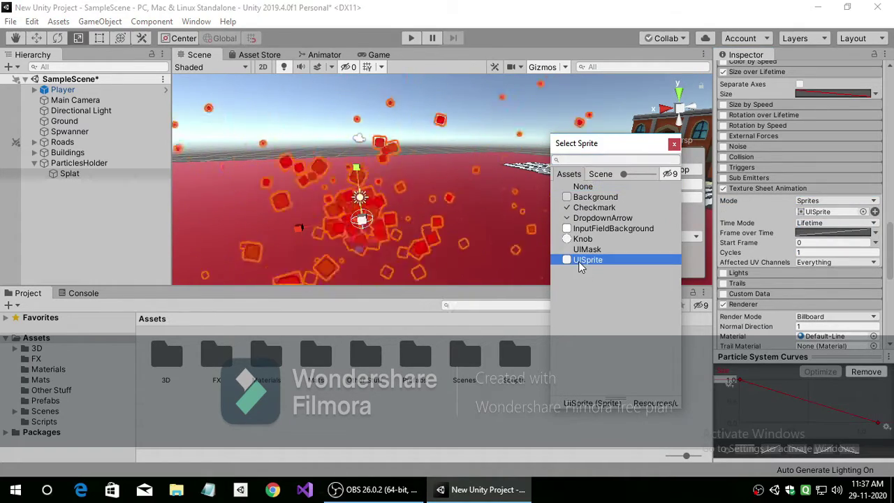
pyautogui.click(673, 144)
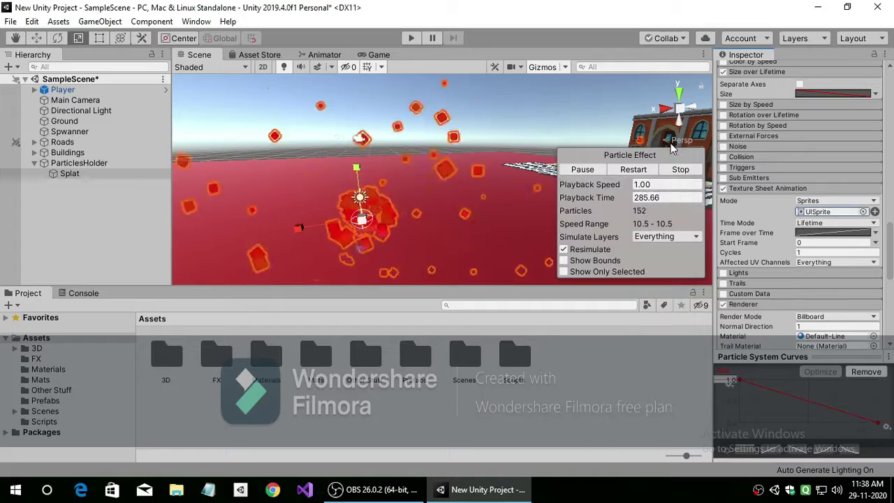
# - Remove the extra empty sprite slot and collapse the Texture Sheet Animation module
pyautogui.click(874, 211)
pyautogui.click(875, 222)
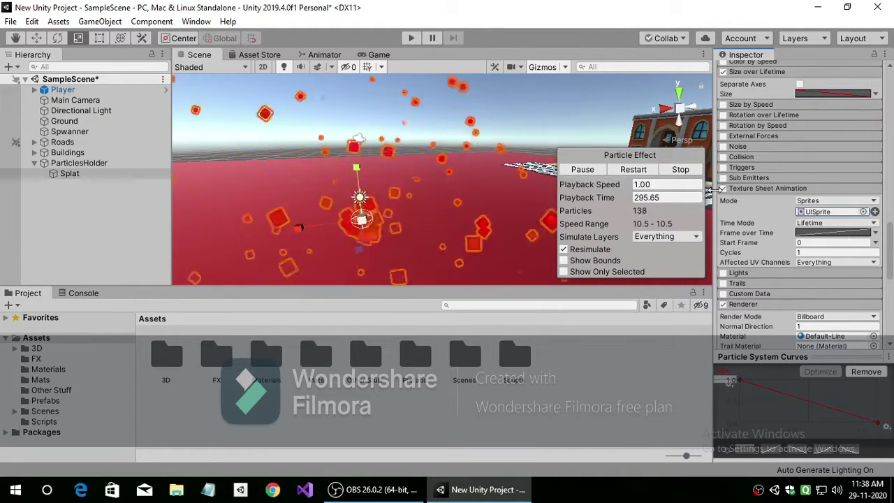
pyautogui.click(768, 187)
pyautogui.scroll(-3, 805, 265)
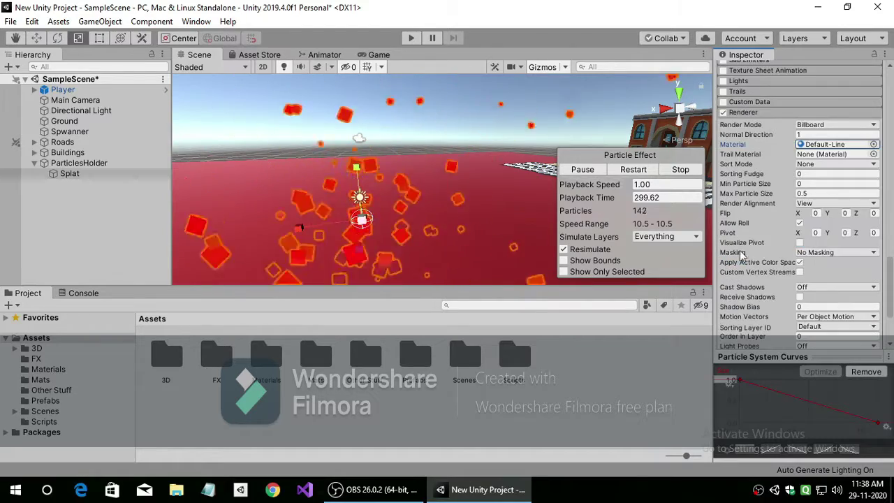
pyautogui.scroll(-3, 824, 252)
pyautogui.scroll(5, 824, 253)
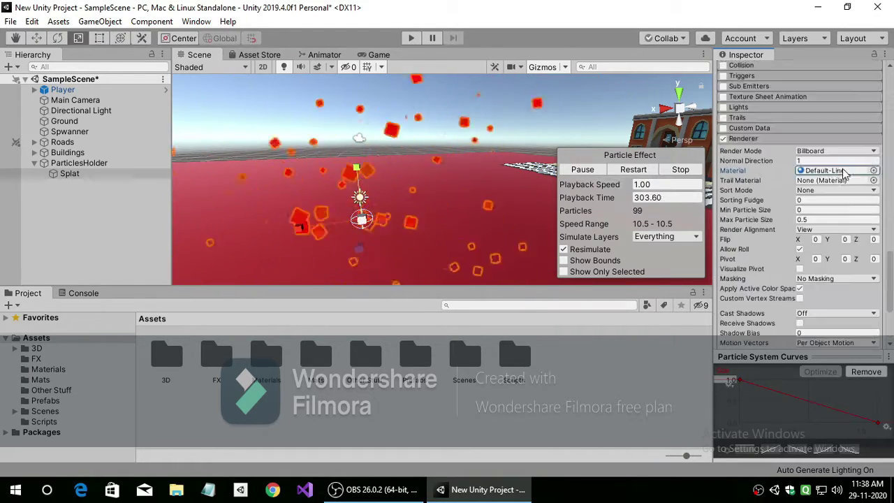
pyautogui.scroll(10, 823, 253)
pyautogui.scroll(10, 824, 253)
# - Deselect Splat, select the Enemy prefab, then open Enemy_Controller from Assets/Scripts
pyautogui.click(287, 146)
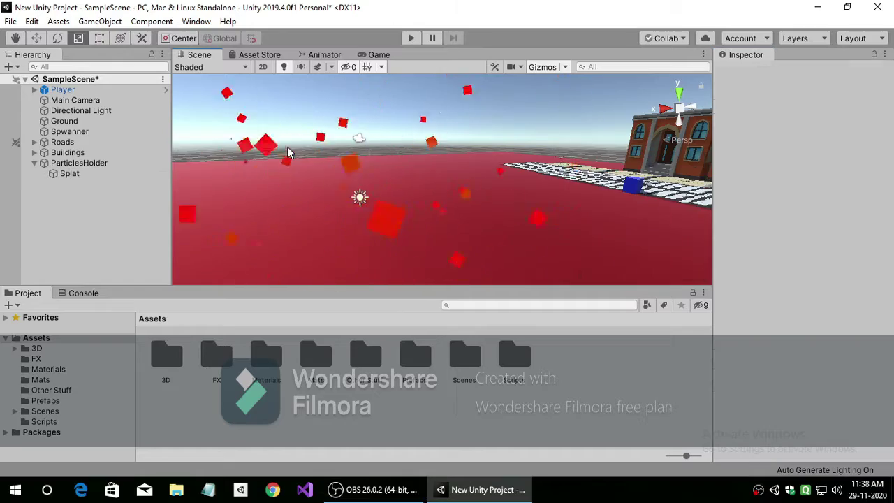
pyautogui.moveTo(287, 147)
pyautogui.mouseDown(button='right')
pyautogui.moveTo(566, 147)
pyautogui.moveTo(435, 189)
pyautogui.mouseUp(button='right')
pyautogui.click(45, 400)
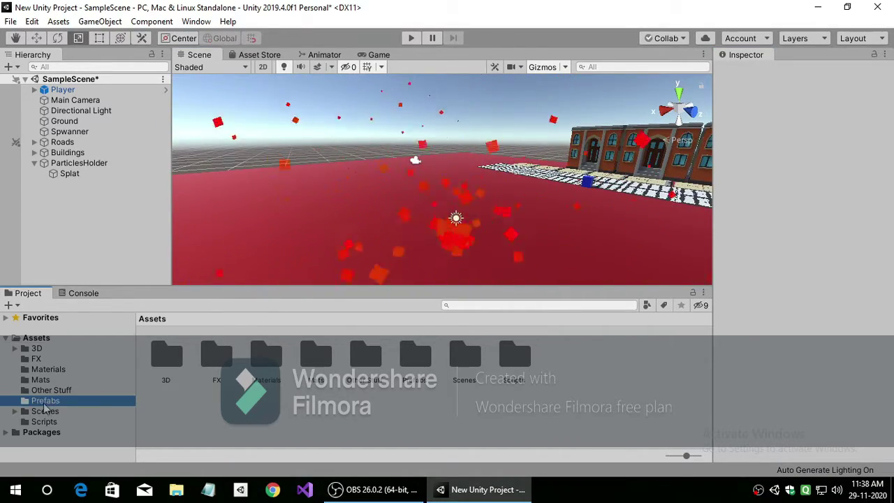
pyautogui.click(215, 355)
pyautogui.scroll(-5, 774, 271)
pyautogui.scroll(-5, 773, 271)
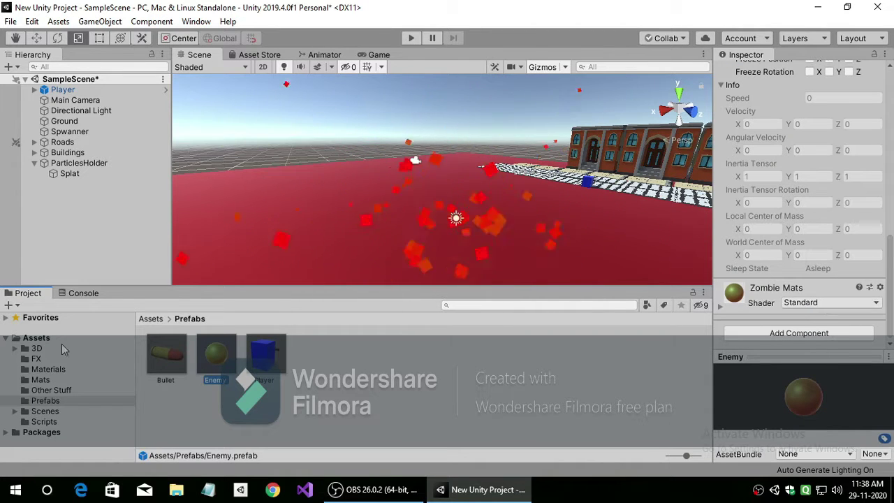
pyautogui.click(43, 421)
pyautogui.doubleClick(214, 370)
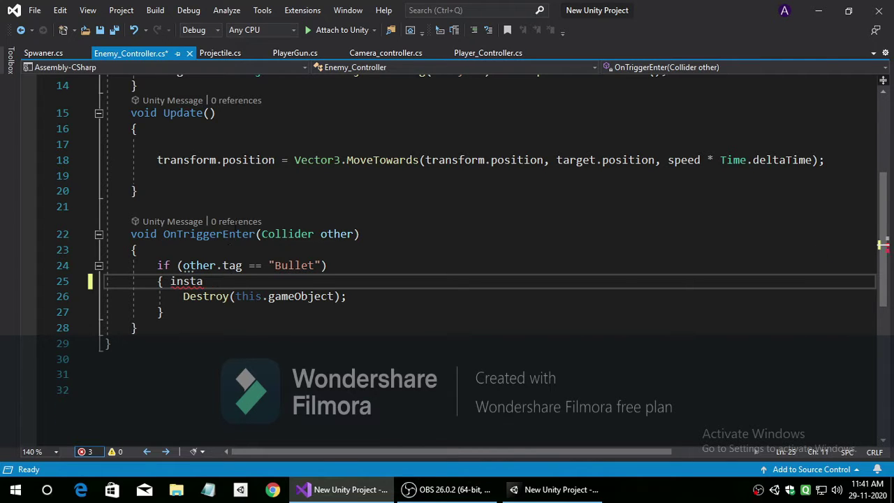
# - Declare [SerializeField] float Blood; on its own lines below the target field
pyautogui.scroll(5, 447, 245)
pyautogui.click(310, 220)
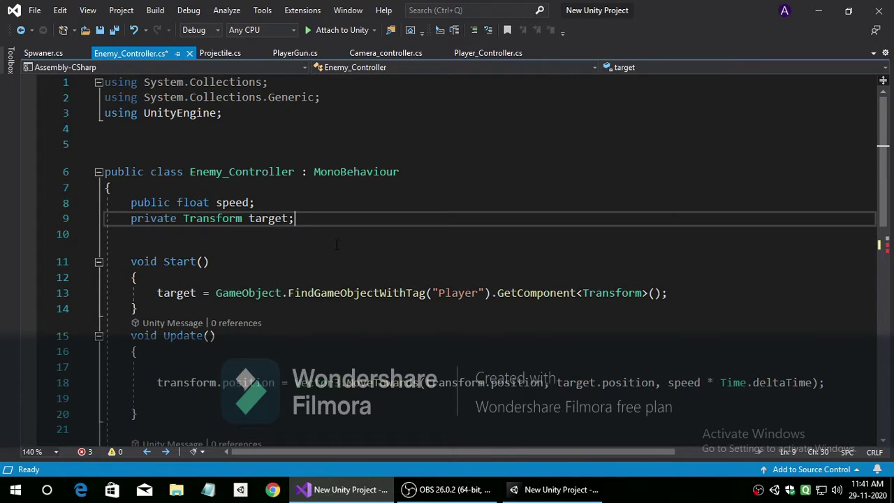
pyautogui.press('Return')
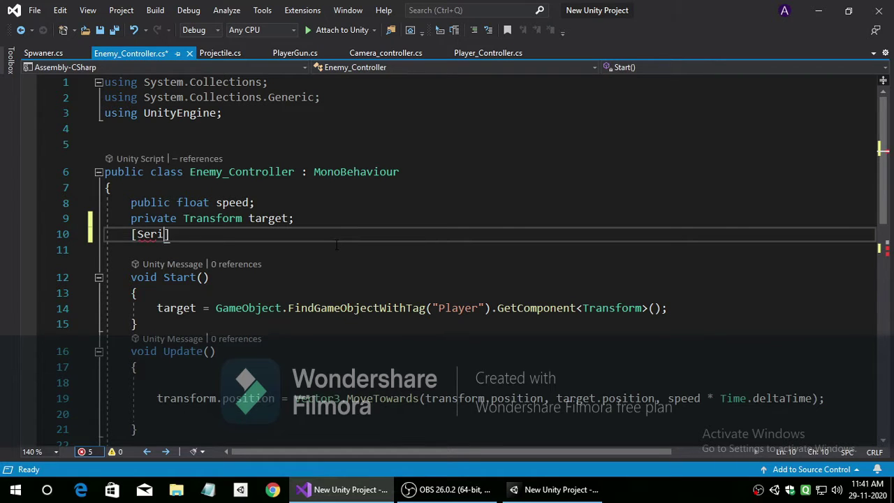
pyautogui.write('ali')
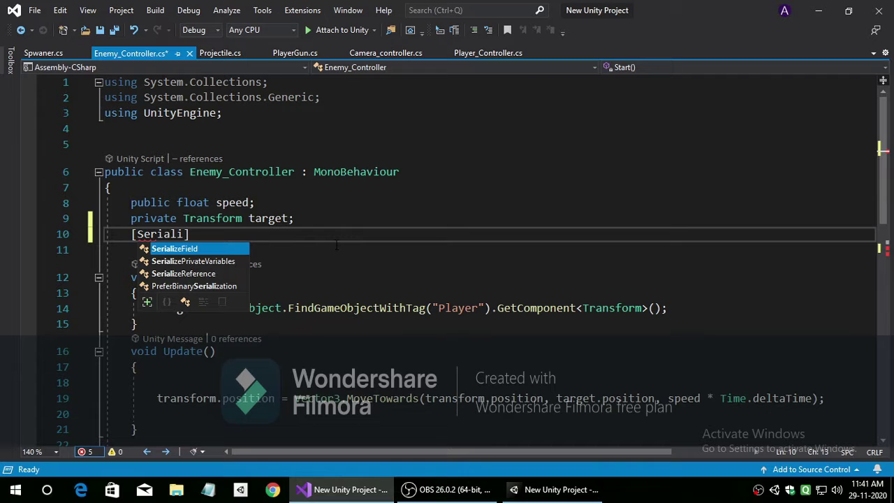
pyautogui.press('Tab')
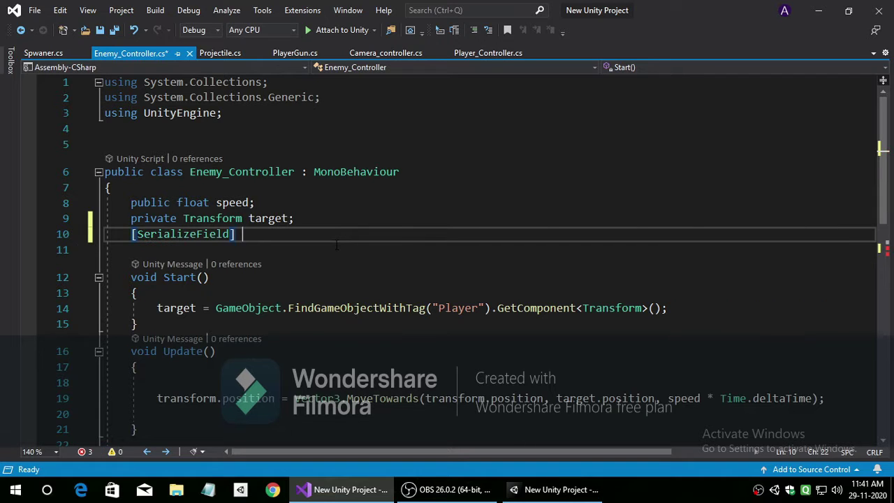
pyautogui.write('Bloo')
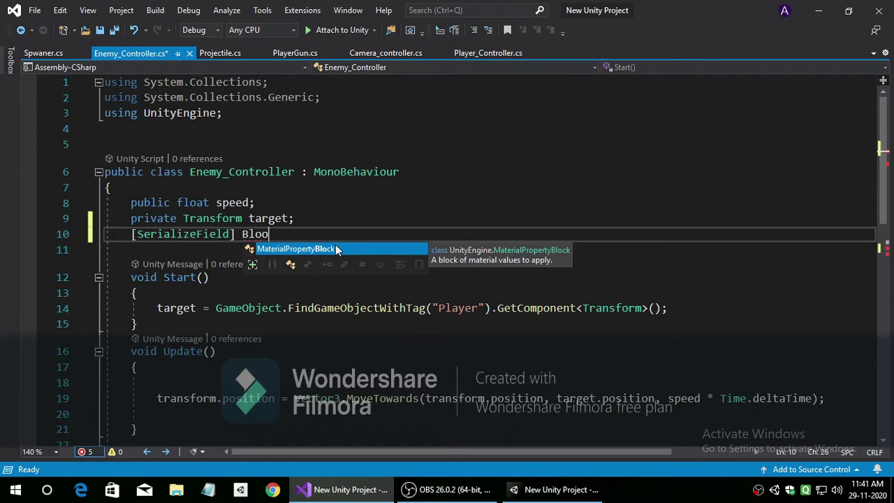
pyautogui.write('d;')
pyautogui.press('Down')
pyautogui.press('Down')
pyautogui.press('Down')
pyautogui.press('Down')
pyautogui.press('Down')
pyautogui.press('Down')
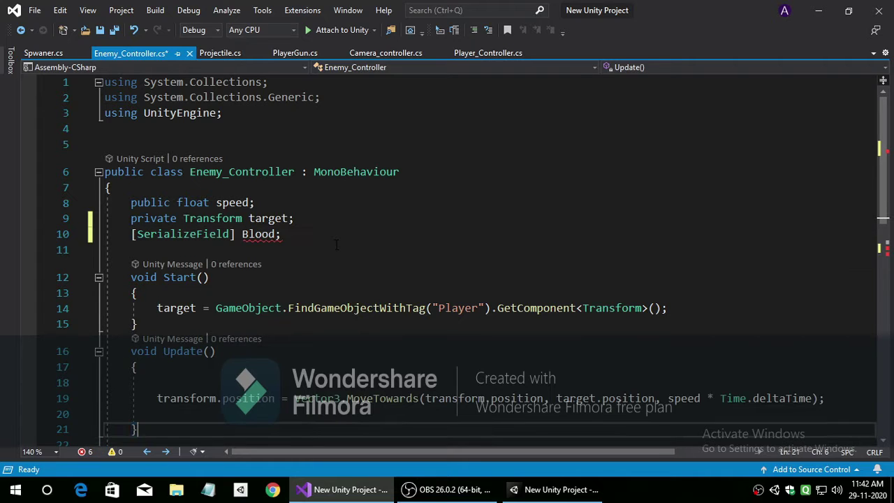
pyautogui.press('Up')
pyautogui.press('Up')
pyautogui.press('Up')
pyautogui.press('Up')
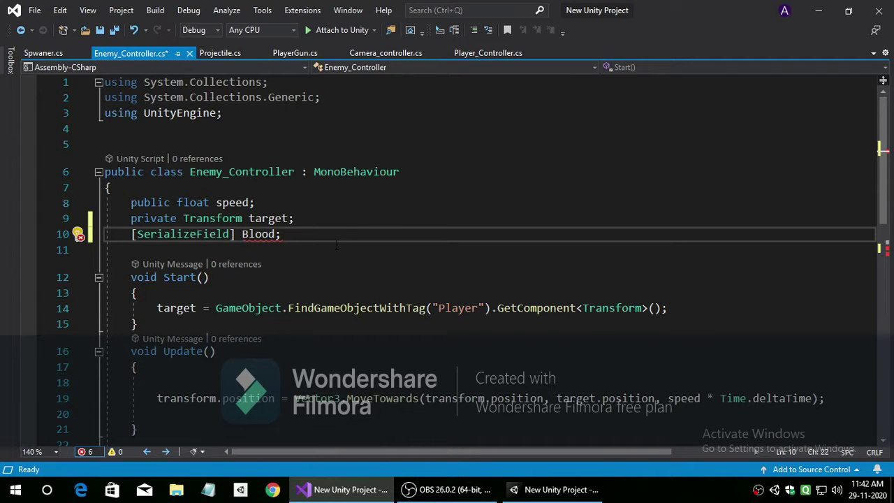
pyautogui.press('Return')
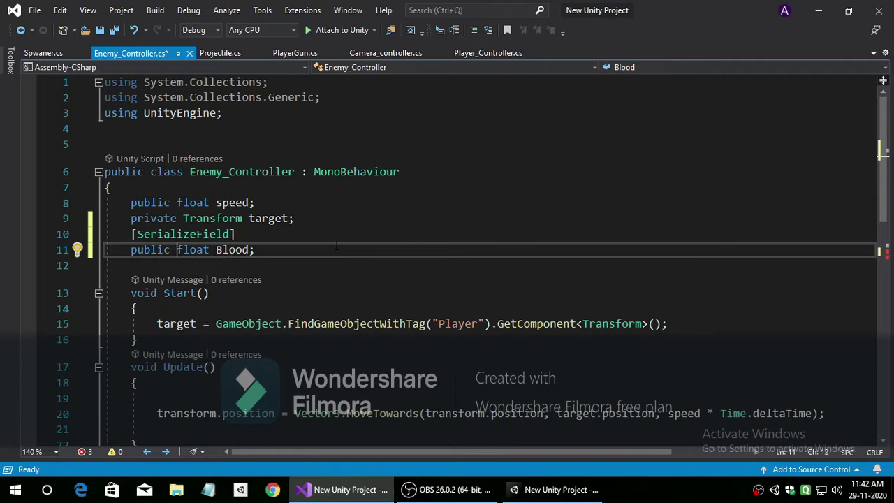
pyautogui.press('Down')
pyautogui.press('Down')
pyautogui.press('Down')
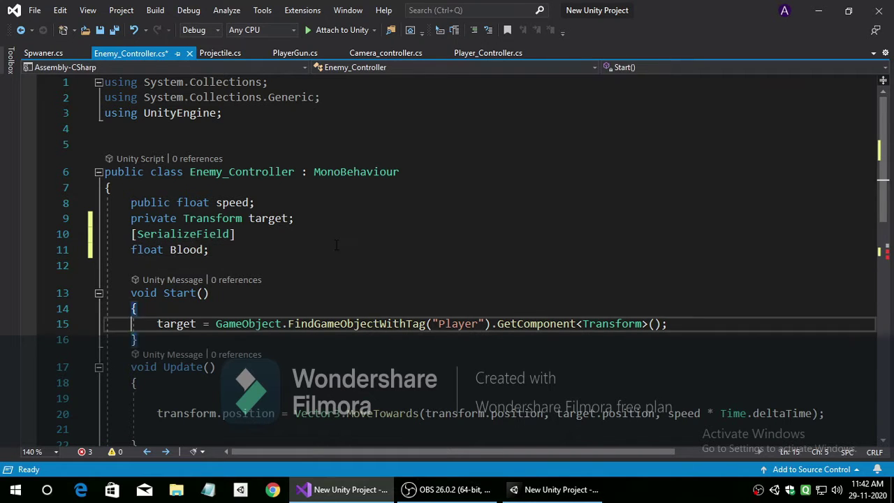
pyautogui.press('Down')
pyautogui.press('Down')
pyautogui.press('Down')
pyautogui.press('Down')
pyautogui.press('Down')
pyautogui.press('Down')
pyautogui.press('Down')
pyautogui.press('Down')
pyautogui.press('Down')
# - Delete the leftover 'insta' and start an Instantiate call after Destroy(this.gameObject
pyautogui.press('Return')
pyautogui.press('Return')
pyautogui.press('Return')
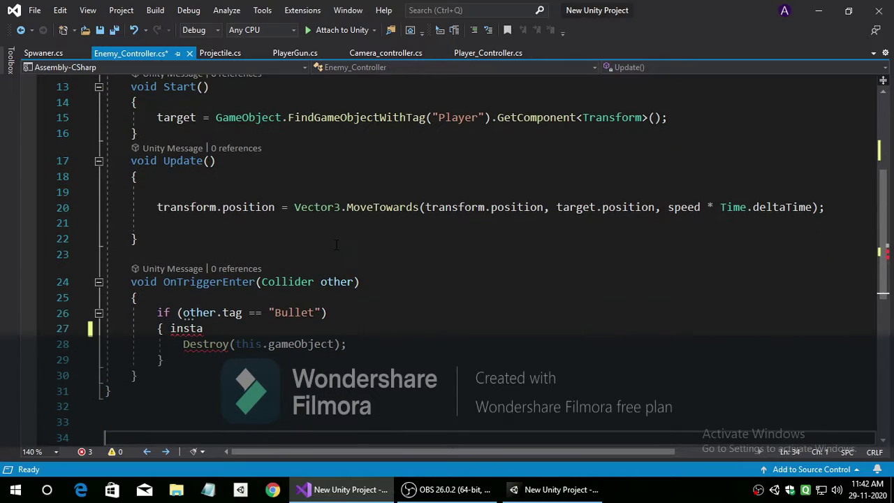
pyautogui.click(190, 328)
pyautogui.press('BackSpace')
pyautogui.press('BackSpace')
pyautogui.press('BackSpace')
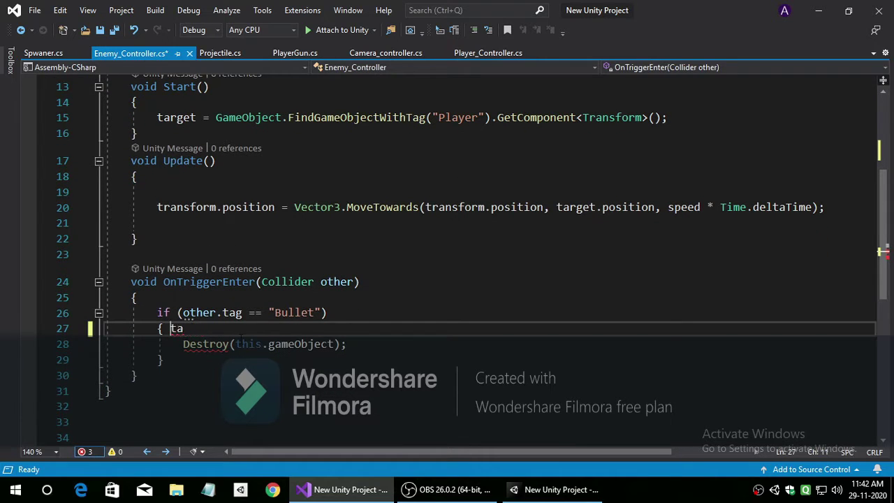
pyautogui.click(334, 344)
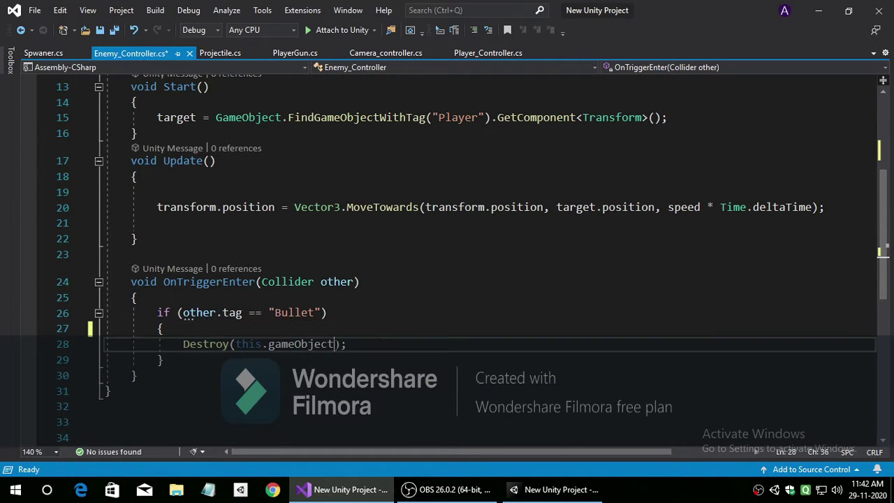
pyautogui.write(', Ins')
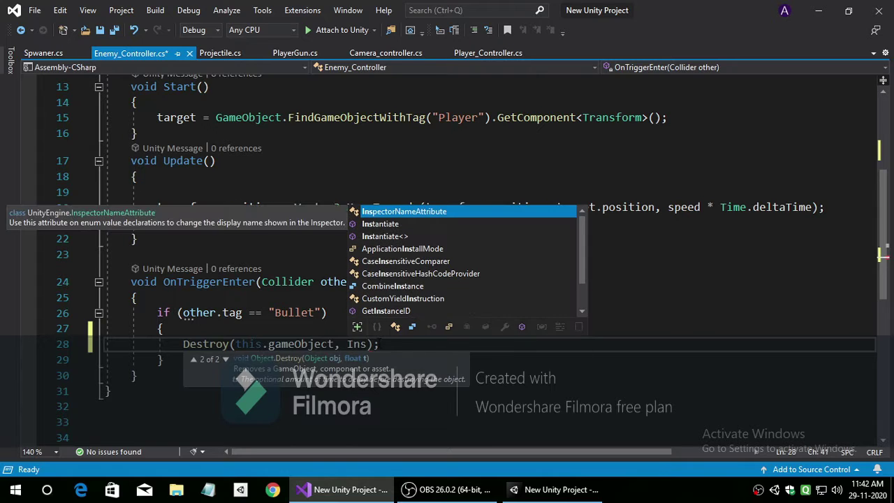
pyautogui.click(385, 236)
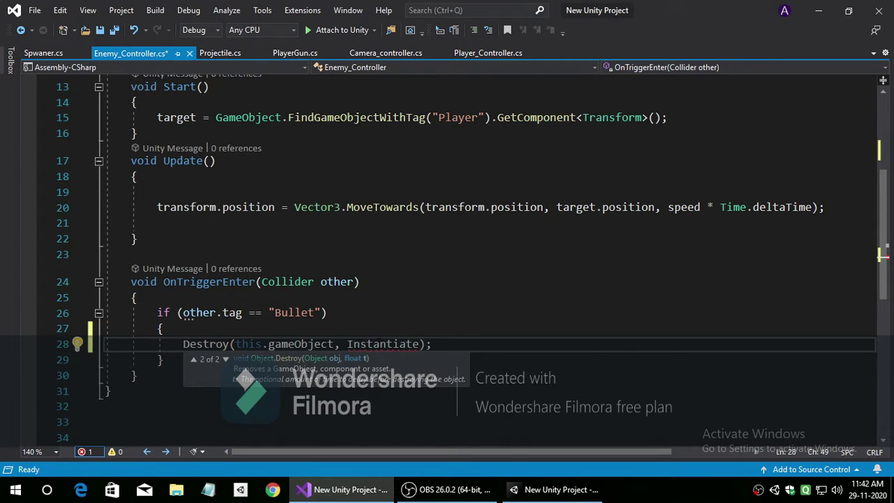
pyautogui.write('<>')
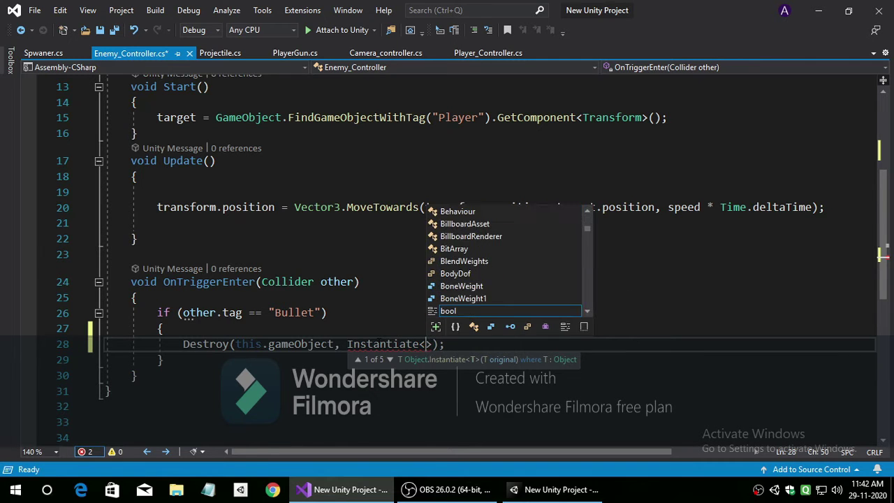
pyautogui.write('"Blood')
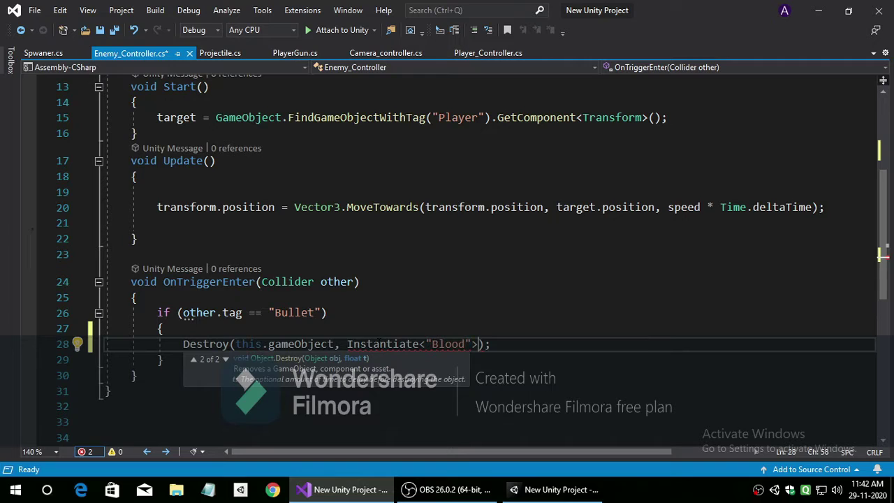
pyautogui.write('(')
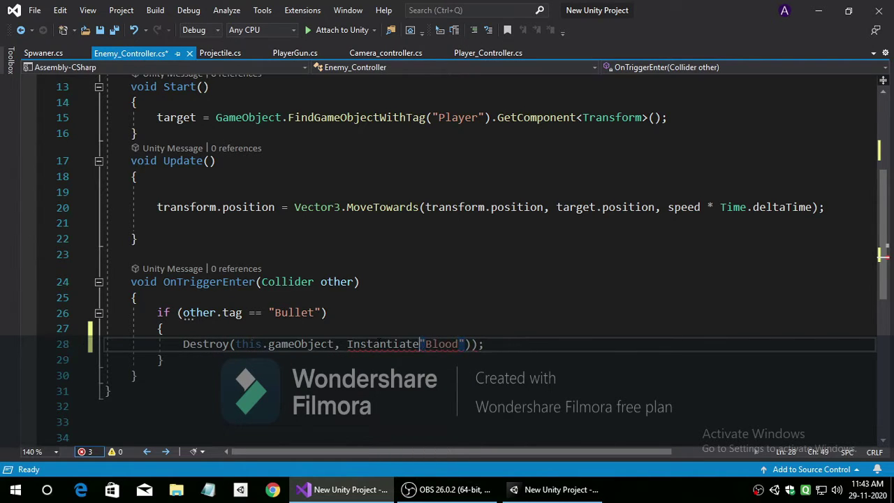
pyautogui.write('(')
# - Remove the Instantiate call so line 28 reads just Destroy(this.gameObject); with no errors
pyautogui.press('Right')
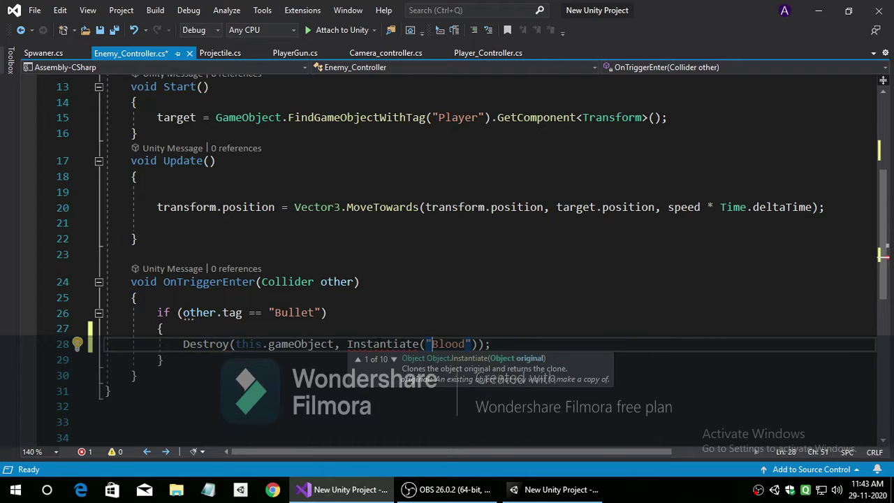
pyautogui.press('Down')
pyautogui.press('Down')
pyautogui.press('Down')
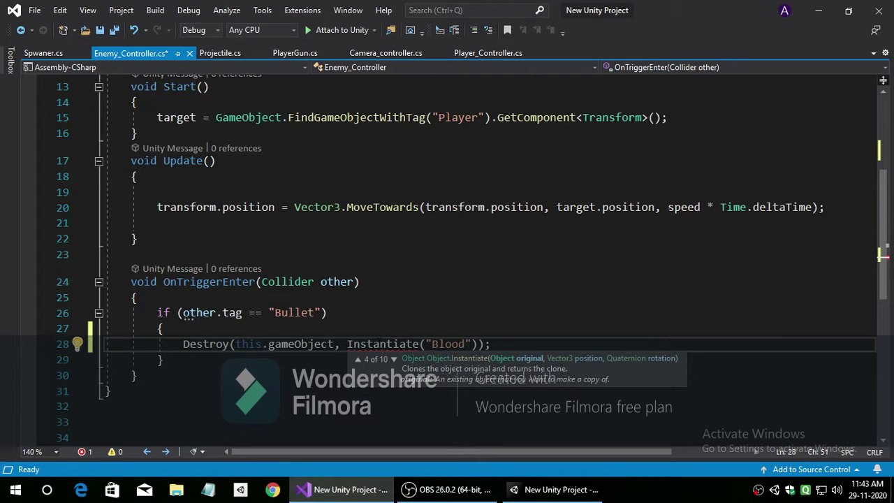
pyautogui.press('Up')
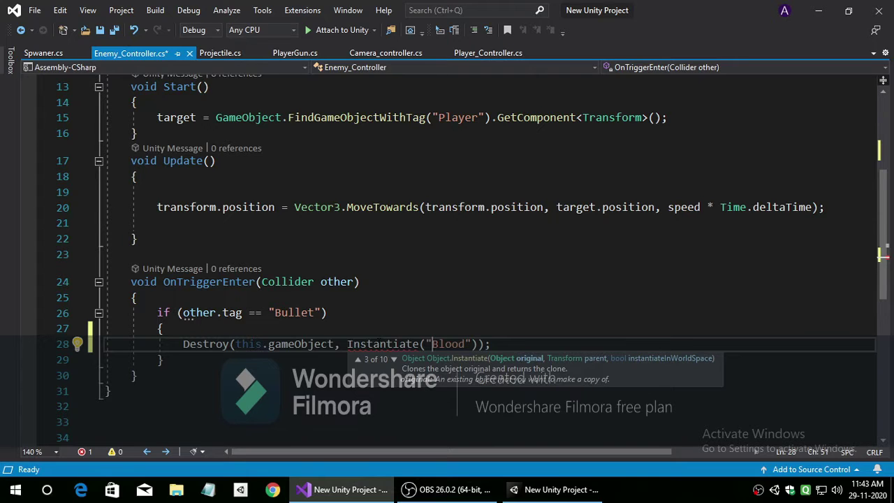
pyautogui.scroll(1, 378, 342)
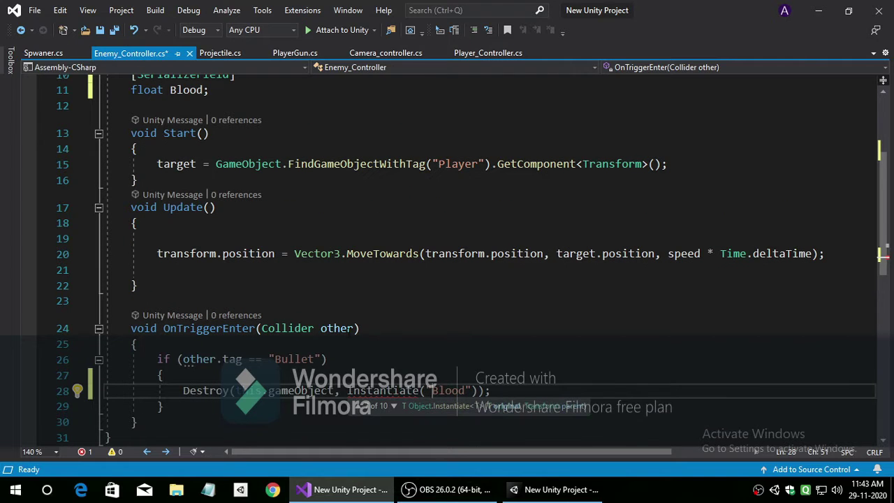
pyautogui.press('BackSpace')
pyautogui.press('BackSpace')
pyautogui.press('BackSpace')
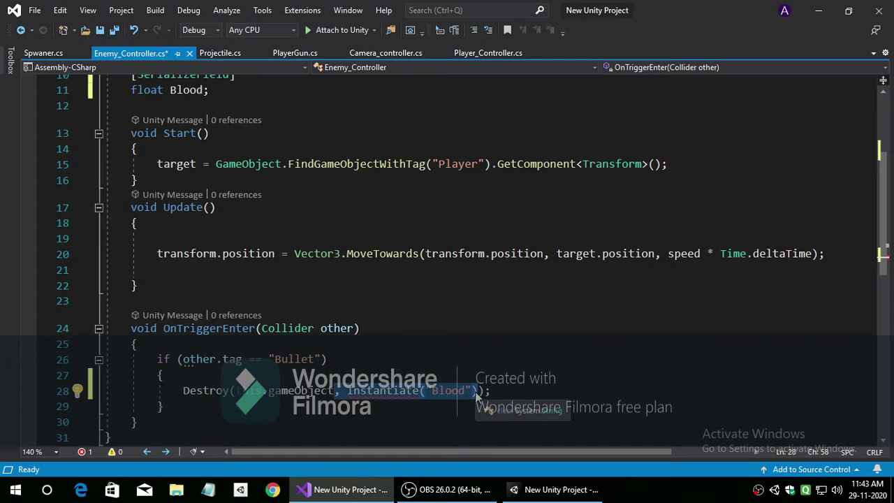
pyautogui.press('Delete')
pyautogui.press('Delete')
pyautogui.press('Delete')
pyautogui.moveTo(335, 489)
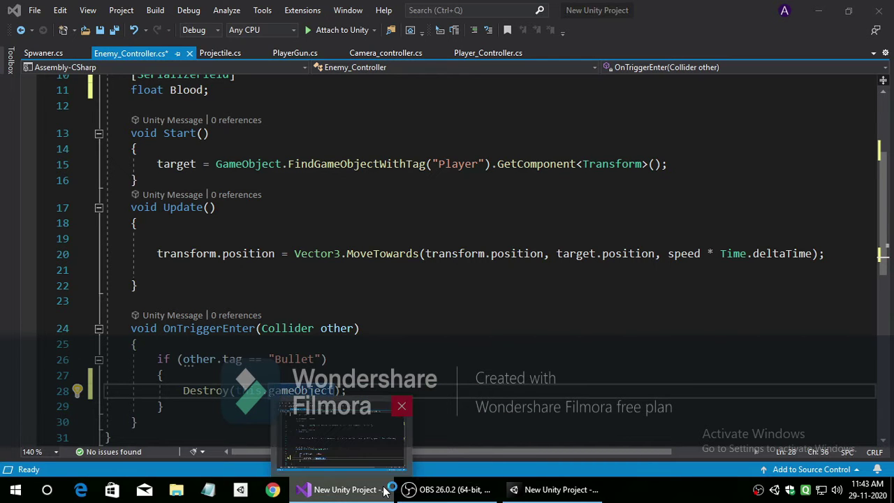
pyautogui.click(441, 493)
pyautogui.click(342, 489)
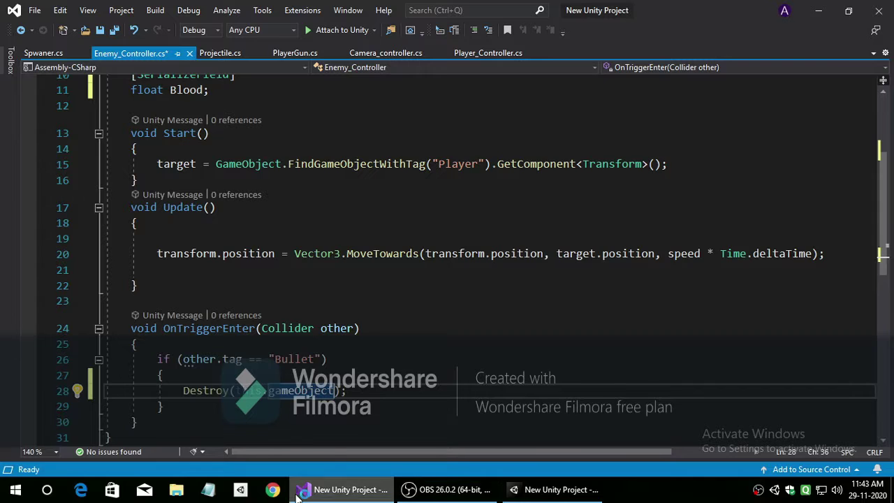
# - Open a new Chrome window, check the OBS recording, and return to the Google page
pyautogui.scroll(-7, 406, 192)
pyautogui.scroll(11, 407, 192)
pyautogui.click(273, 489)
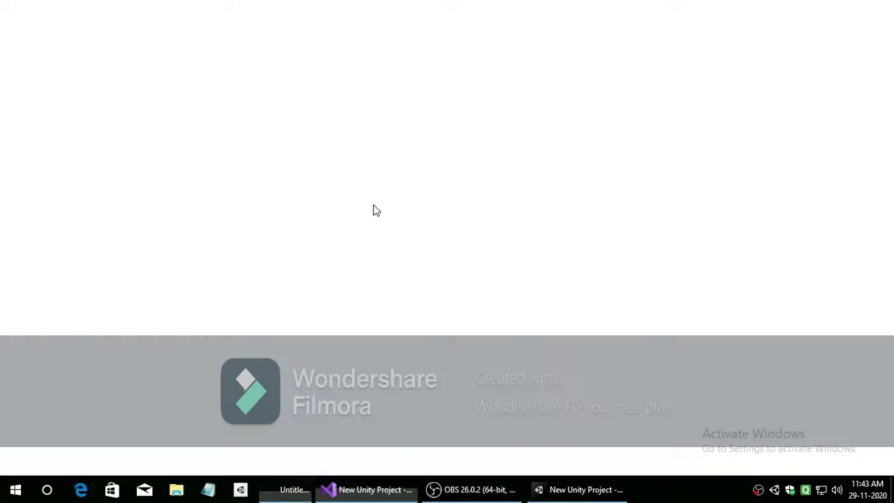
pyautogui.click(521, 489)
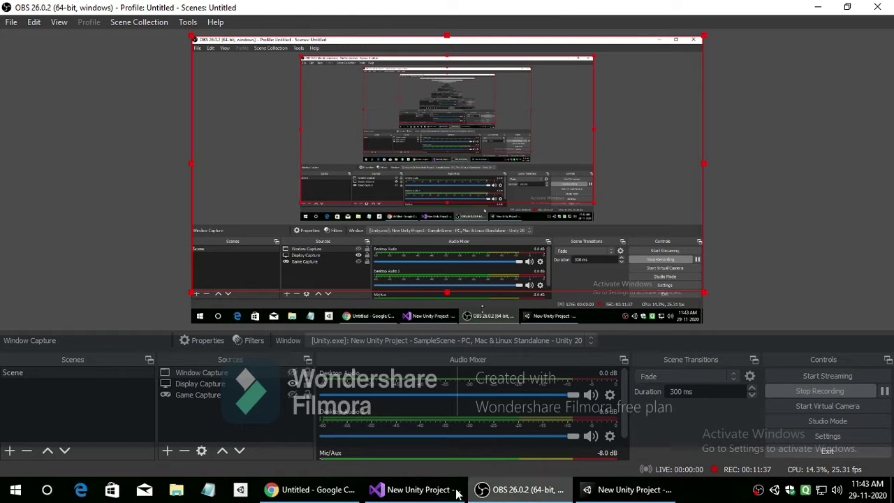
pyautogui.click(347, 490)
pyautogui.write('HO')
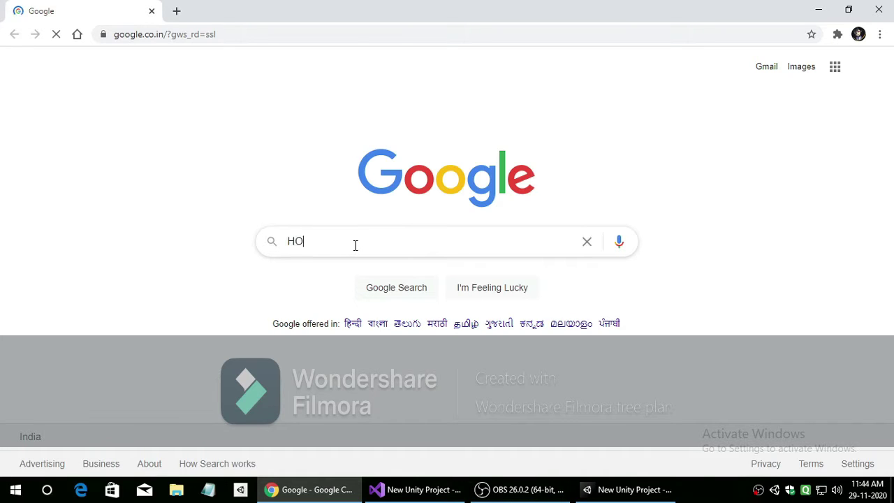
# - Type a joke query and some stray letters in the Google search box, then erase them
pyautogui.write('W DO IU')
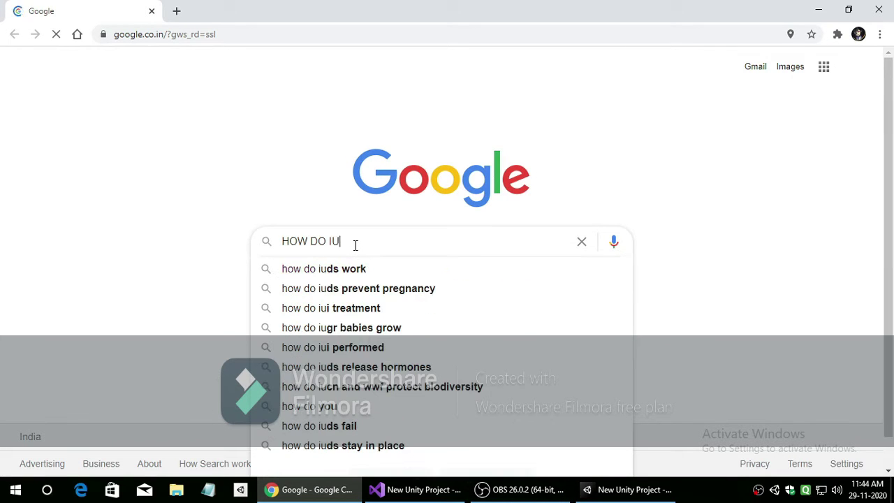
pyautogui.press('BackSpace')
pyautogui.write(' ADD')
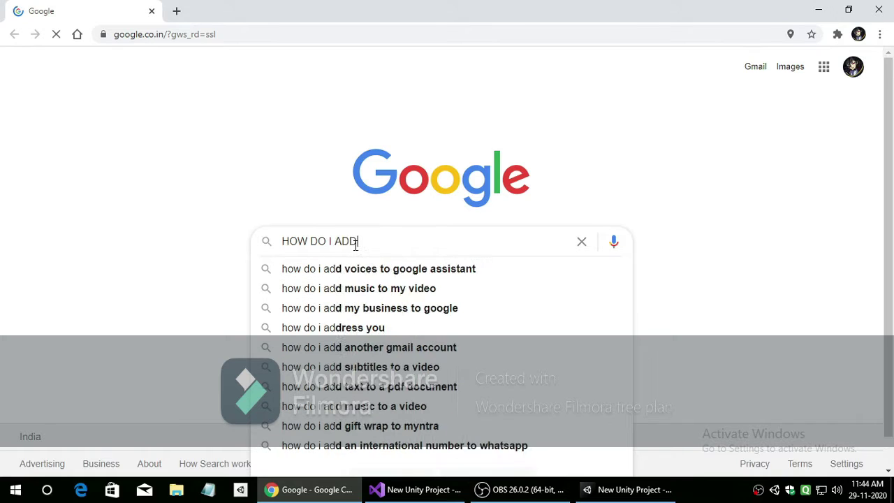
pyautogui.write(' BLOOD TO MY')
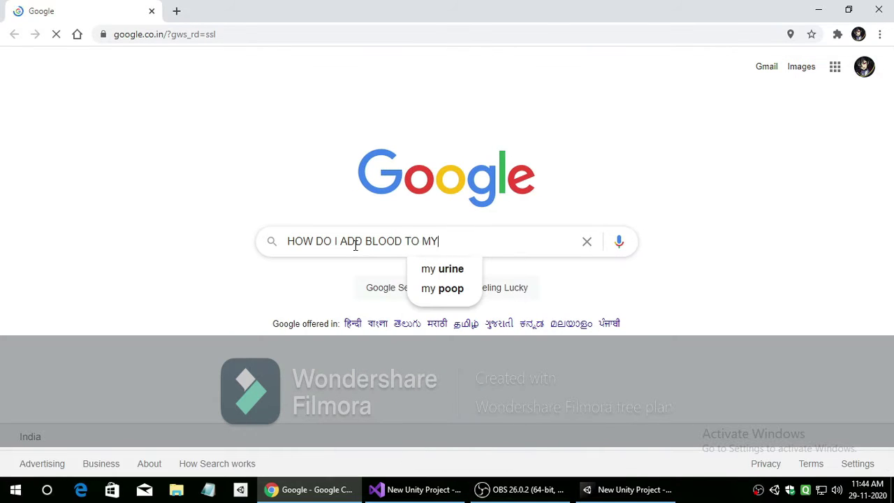
pyautogui.write(' ENEMI')
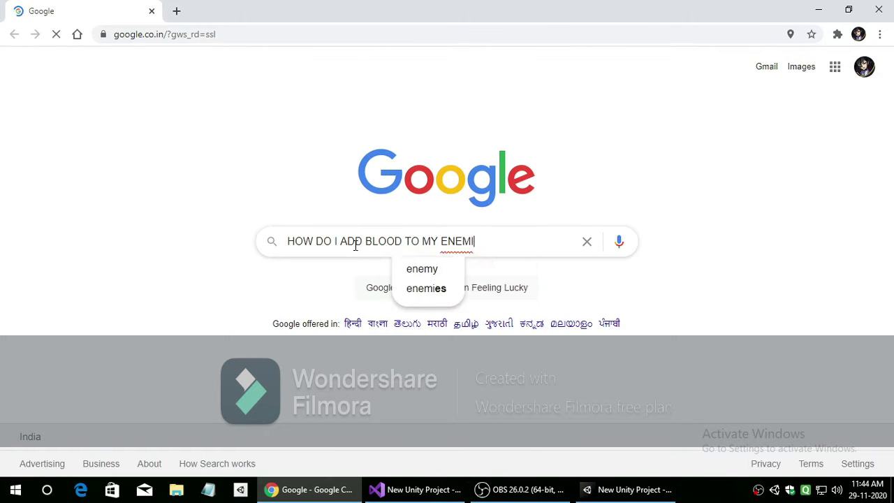
pyautogui.write('ES PLS H')
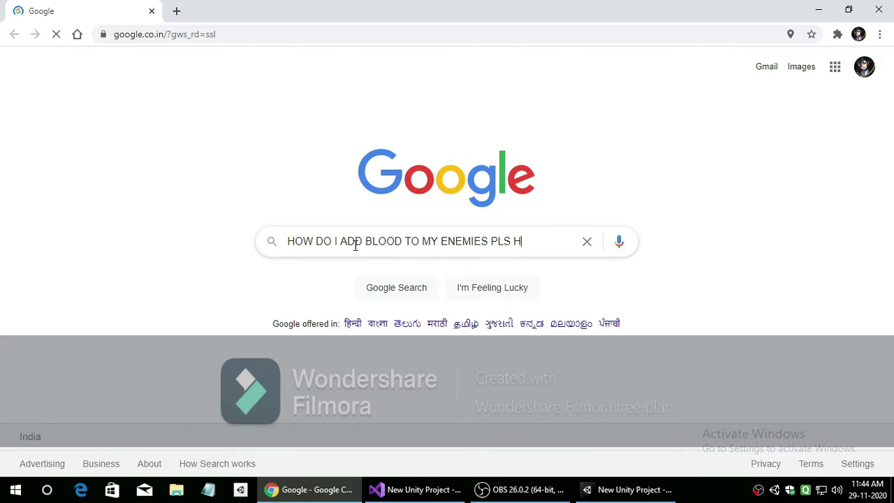
pyautogui.write('ELP GOOGLE ')
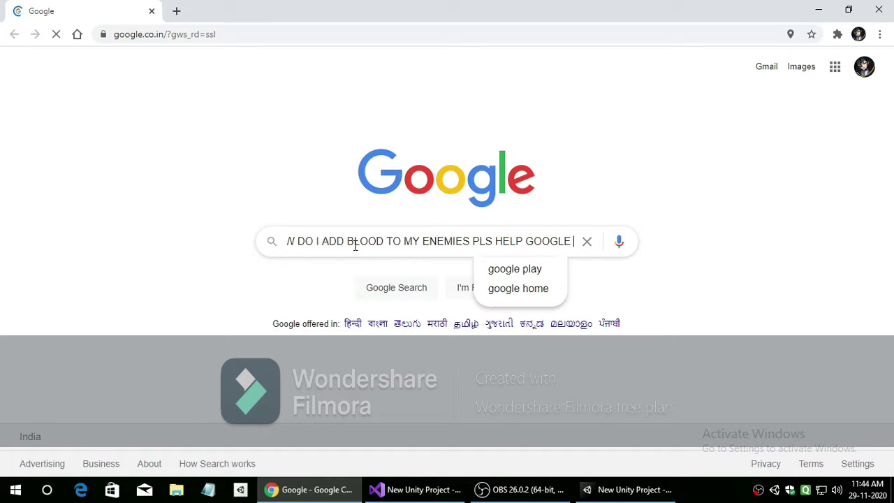
pyautogui.write('!!!!!!!!!!!!!!!!!!!!!!!!!!!!!!!!!')
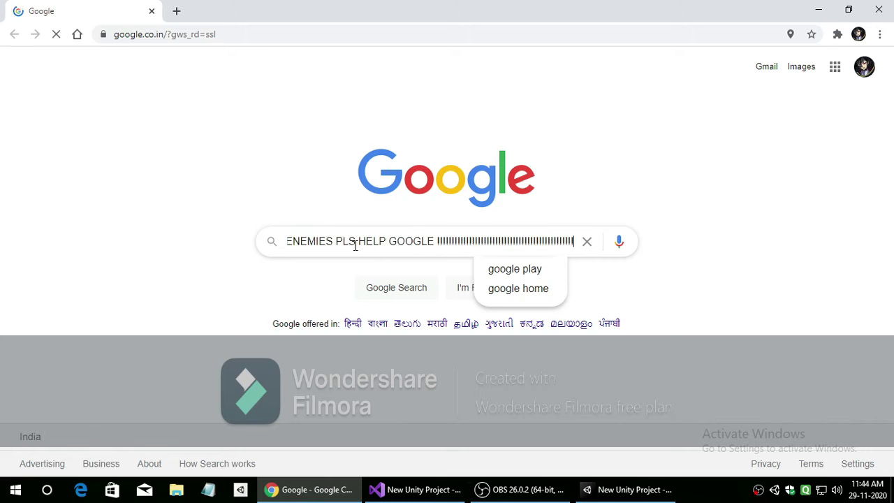
pyautogui.write('!!')
pyautogui.press('BackSpace')
pyautogui.press('BackSpace')
pyautogui.press('BackSpace')
pyautogui.press('BackSpace')
pyautogui.press('BackSpace')
pyautogui.press('BackSpace')
pyautogui.press('BackSpace')
pyautogui.press('BackSpace')
pyautogui.press('BackSpace')
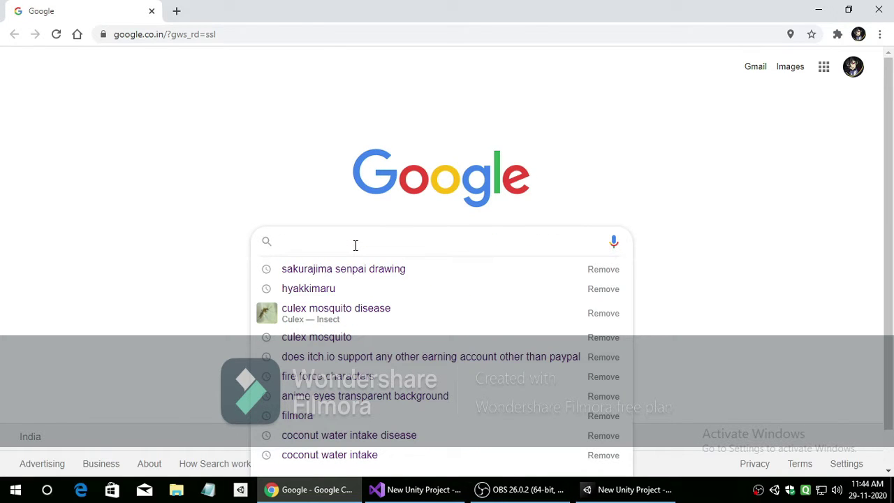
pyautogui.write('hsgydg')
pyautogui.press('BackSpace')
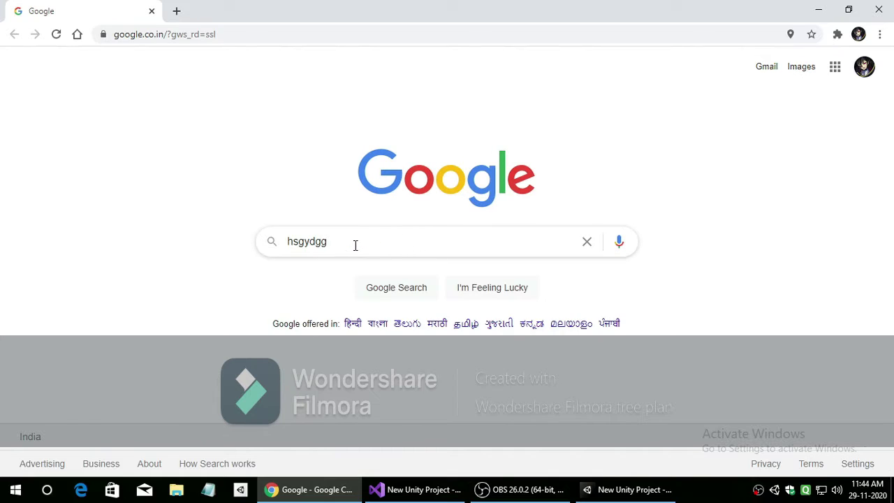
pyautogui.press('BackSpace')
pyautogui.press('BackSpace')
pyautogui.press('BackSpace')
# - Search Google for 'how to add a death splat particle effect on enemy in unity' and scroll the results
pyautogui.write('how ')
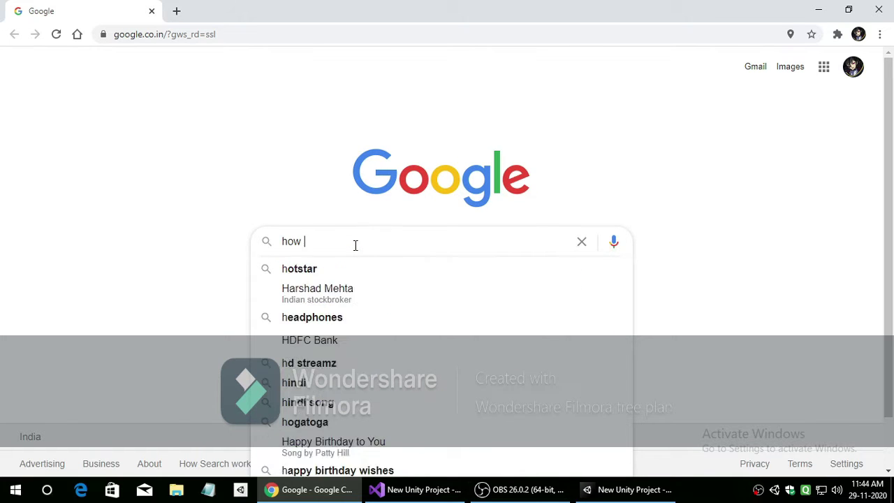
pyautogui.write('to add a dea')
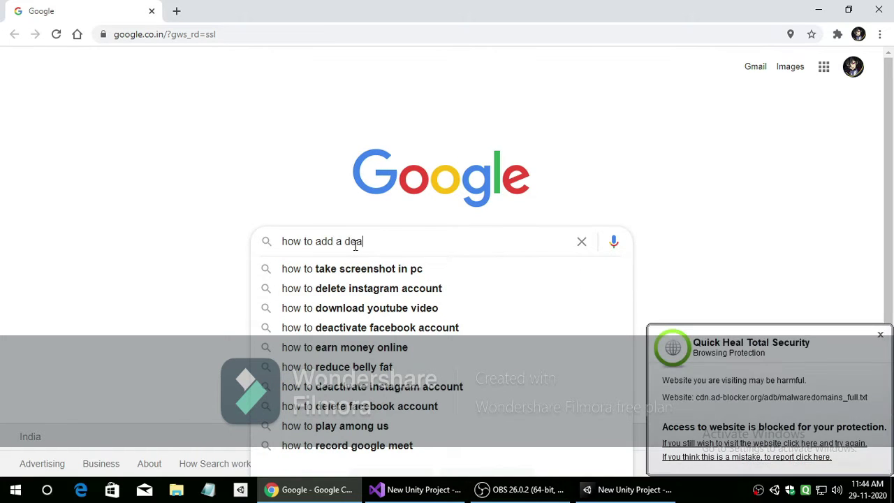
pyautogui.write('th splat part')
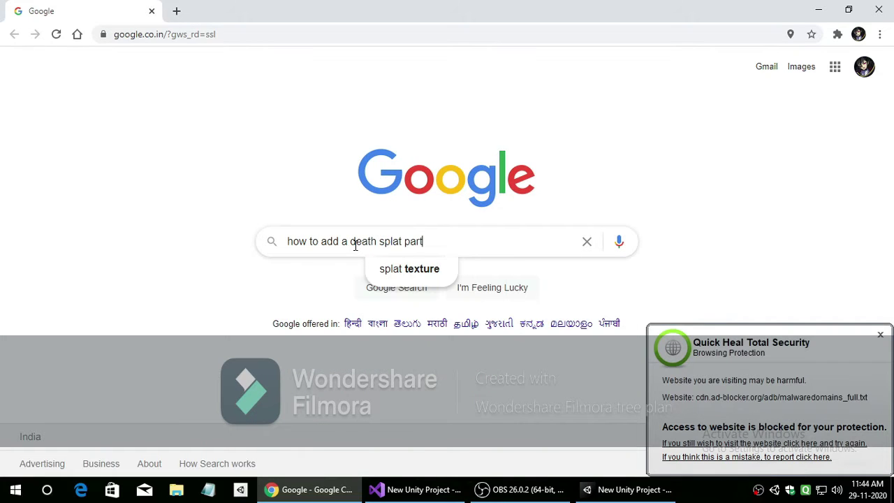
pyautogui.write('icle effect')
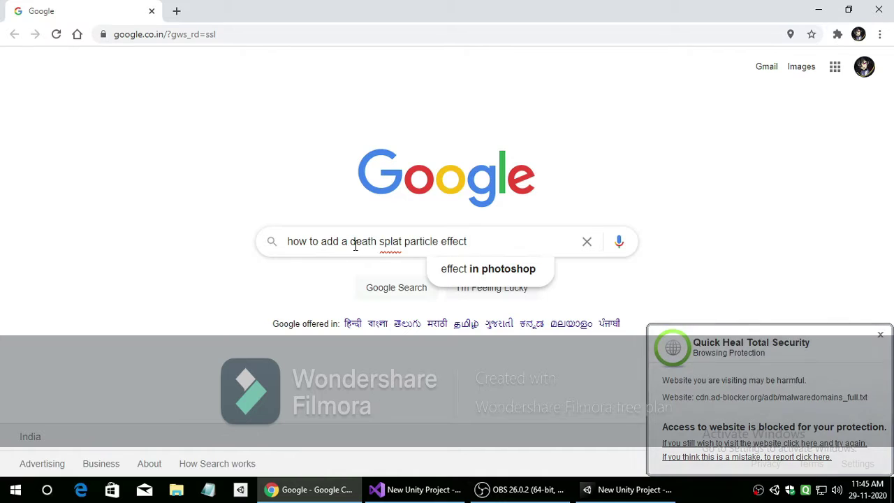
pyautogui.write(' on ene')
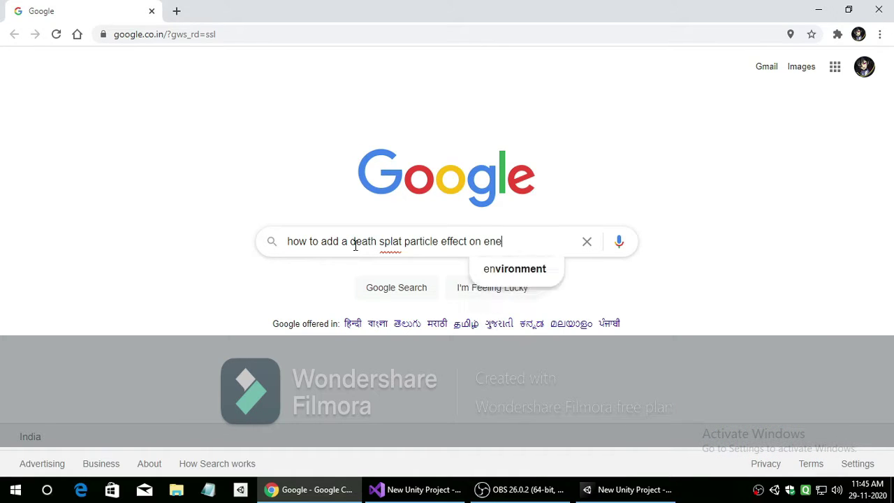
pyautogui.write('my in unity')
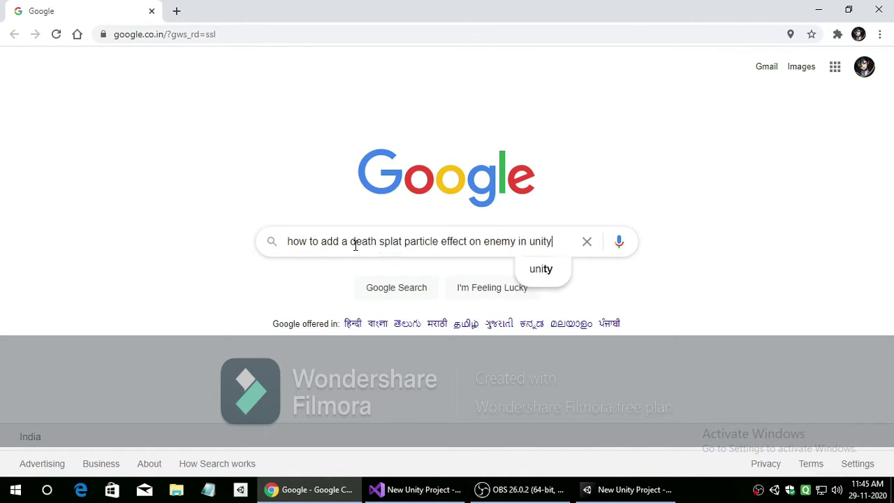
pyautogui.press('Return')
pyautogui.scroll(-1, 334, 201)
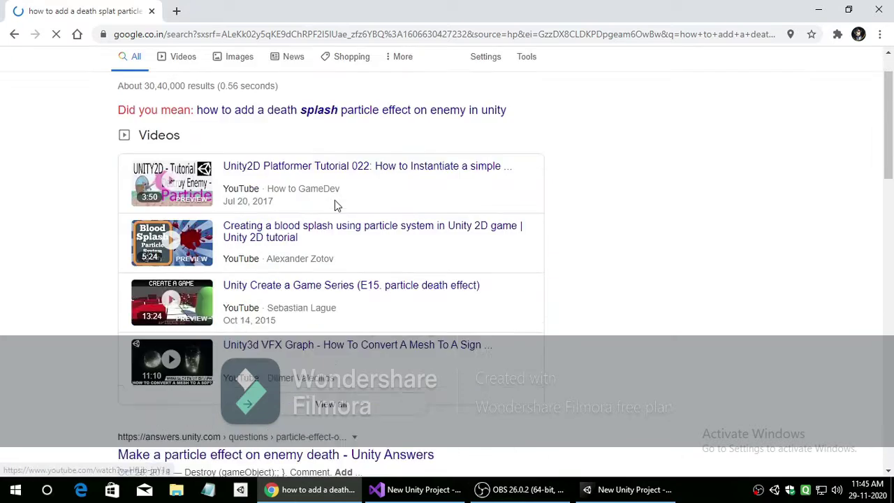
pyautogui.scroll(-3, 383, 247)
pyautogui.scroll(-2, 281, 160)
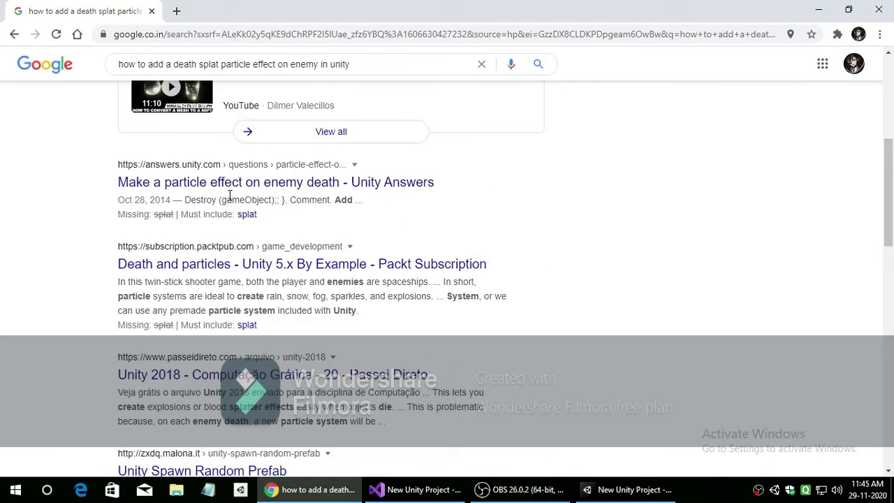
# - Open the 'Make a particle effect on enemy death' thread and highlight its question lines while reading
pyautogui.click(186, 182)
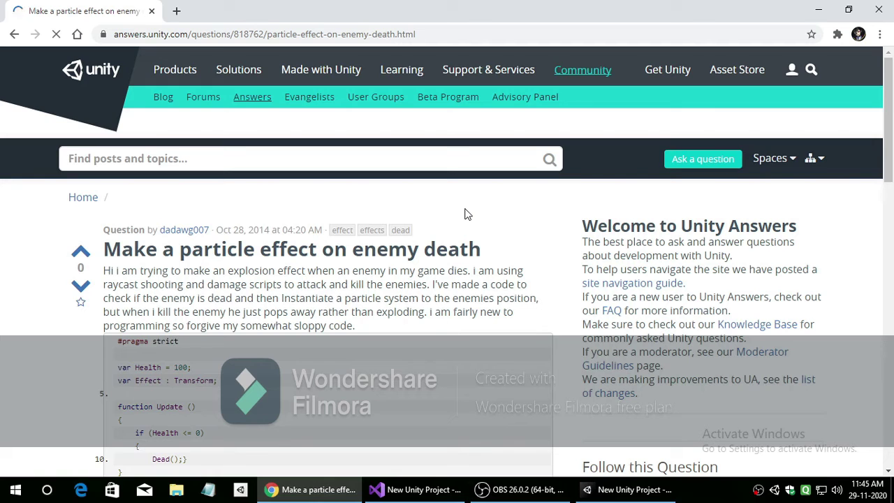
pyautogui.moveTo(163, 271); pyautogui.dragTo(487, 272)
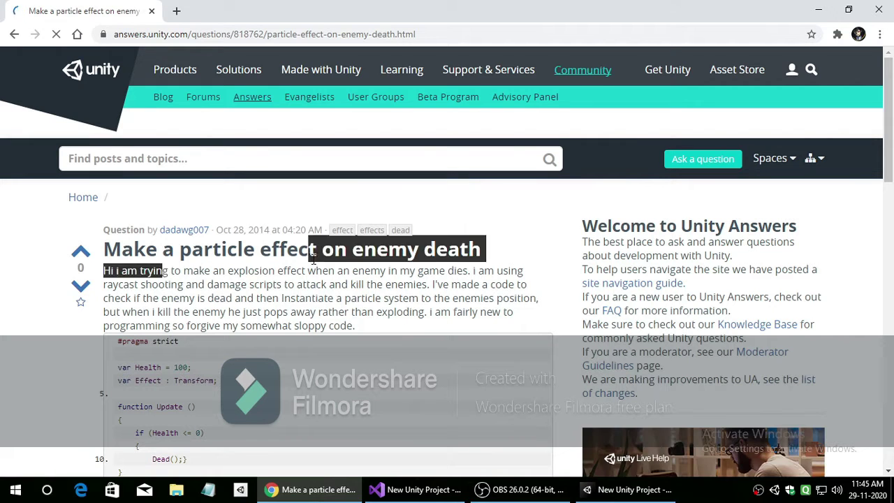
pyautogui.moveTo(232, 283); pyautogui.dragTo(104, 285)
pyautogui.moveTo(317, 285); pyautogui.dragTo(528, 279)
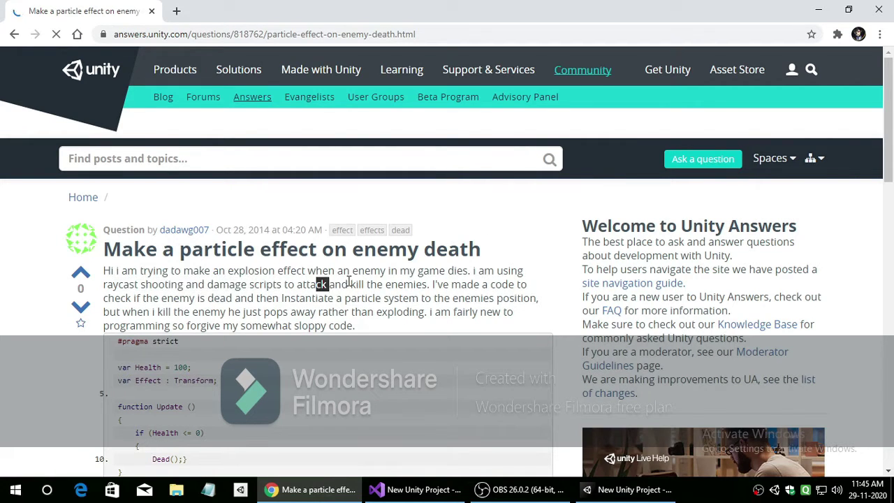
pyautogui.moveTo(121, 298); pyautogui.dragTo(363, 299)
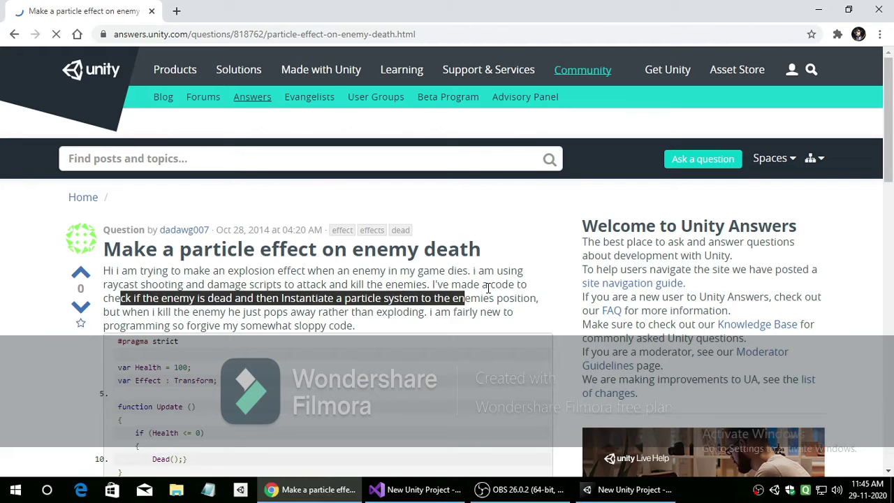
pyautogui.moveTo(480, 298); pyautogui.dragTo(531, 296)
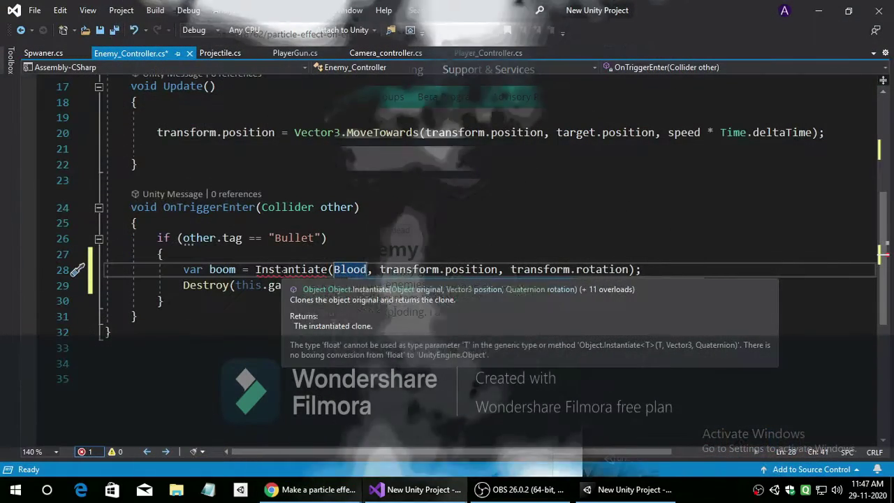
# - Move the var boom = Instantiate line out of the if block to above the Bullet check
pyautogui.moveTo(183, 269); pyautogui.dragTo(641, 270)
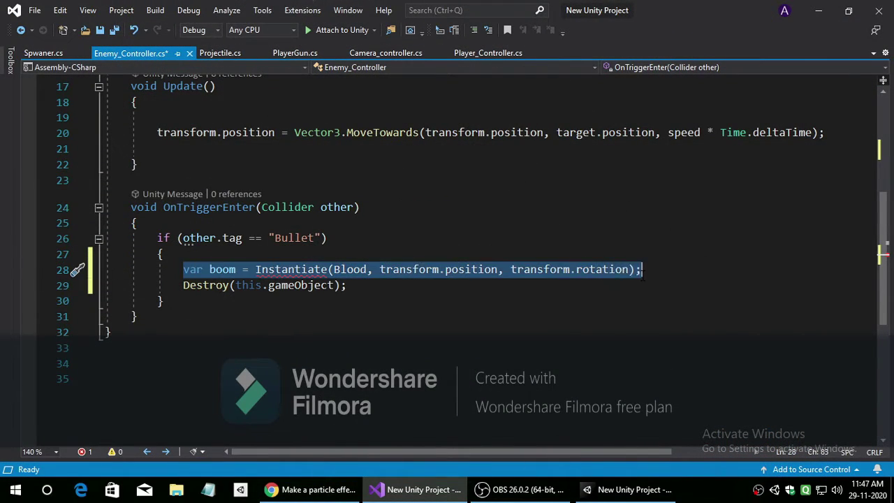
pyautogui.rightClick(594, 269)
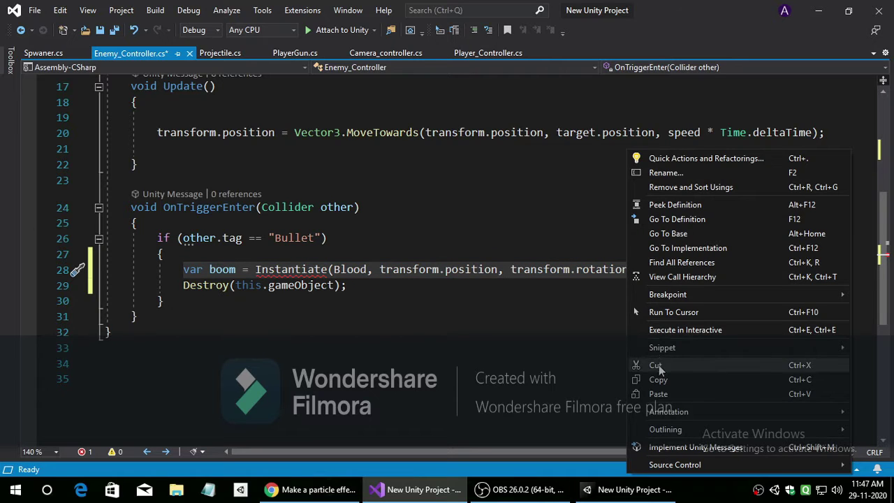
pyautogui.click(615, 366)
pyautogui.click(161, 224)
pyautogui.press('Return')
pyautogui.hotkey('ctrl', 'v')
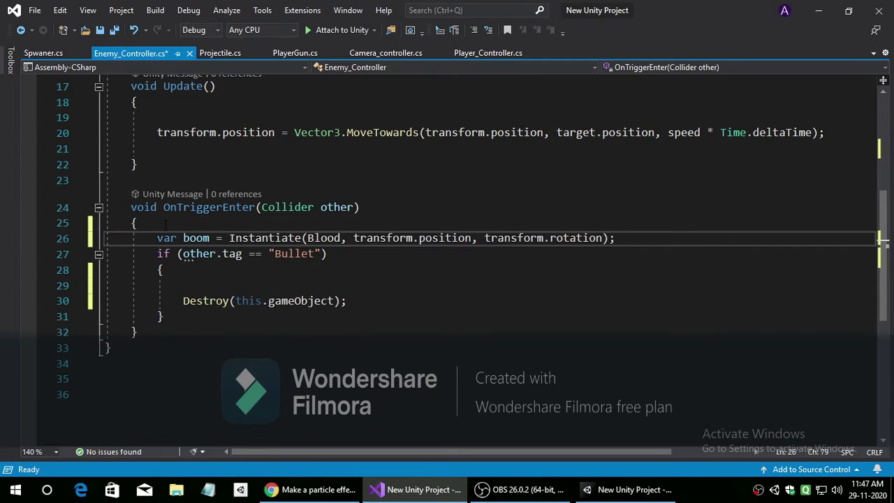
# - Edit the pasted line, replacing the equals sign after boom with a dot
pyautogui.moveTo(258, 239)
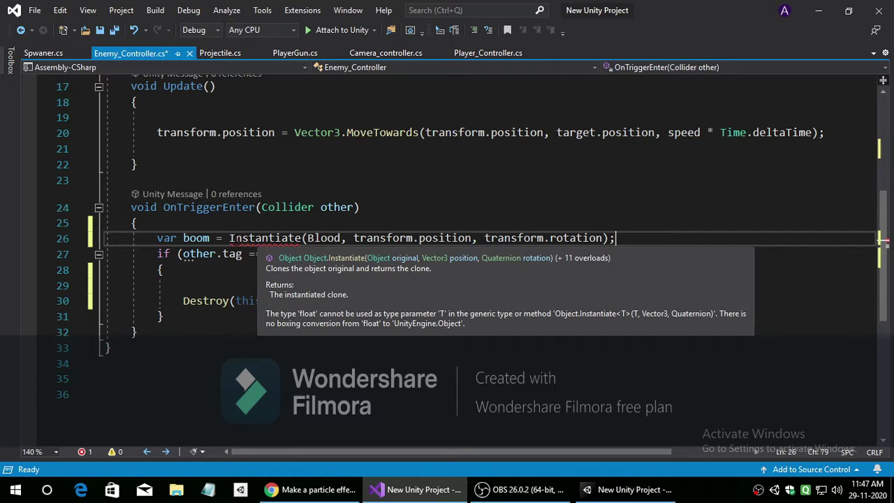
pyautogui.scroll(5, 343, 268)
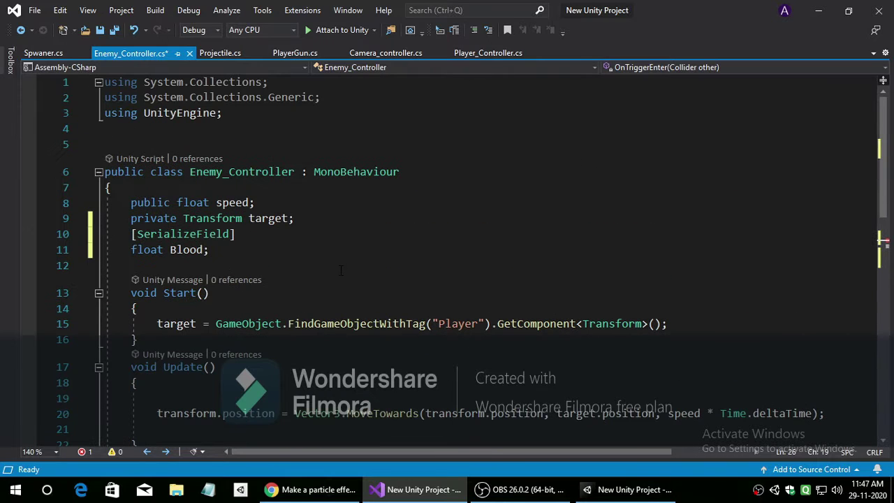
pyautogui.scroll(-5, 340, 270)
pyautogui.click(220, 238)
pyautogui.press('BackSpace')
pyautogui.press('BackSpace')
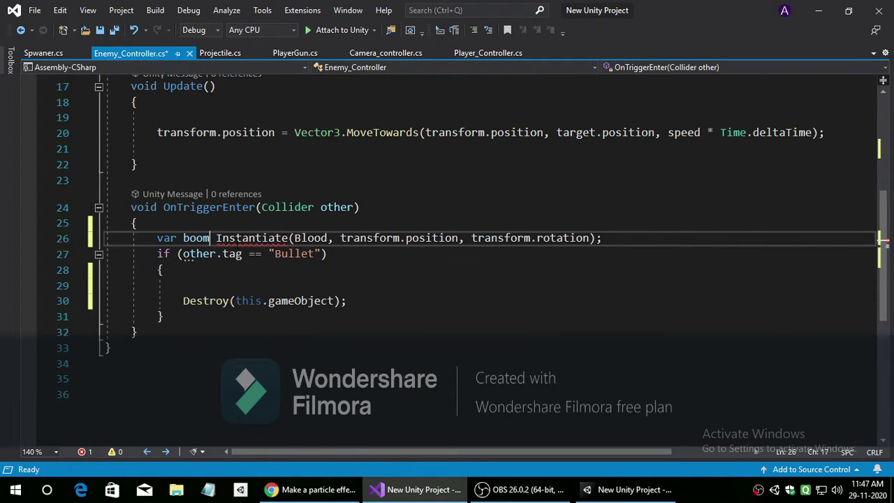
pyautogui.press('Delete')
pyautogui.write('.')
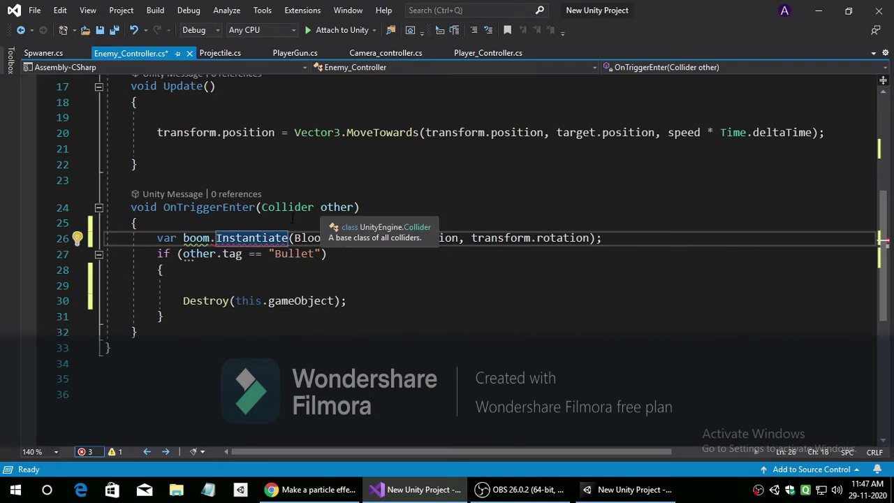
# - Check the forum answer in the browser, then bring up OBS and its File menu
pyautogui.click(313, 488)
pyautogui.scroll(-1, 328, 279)
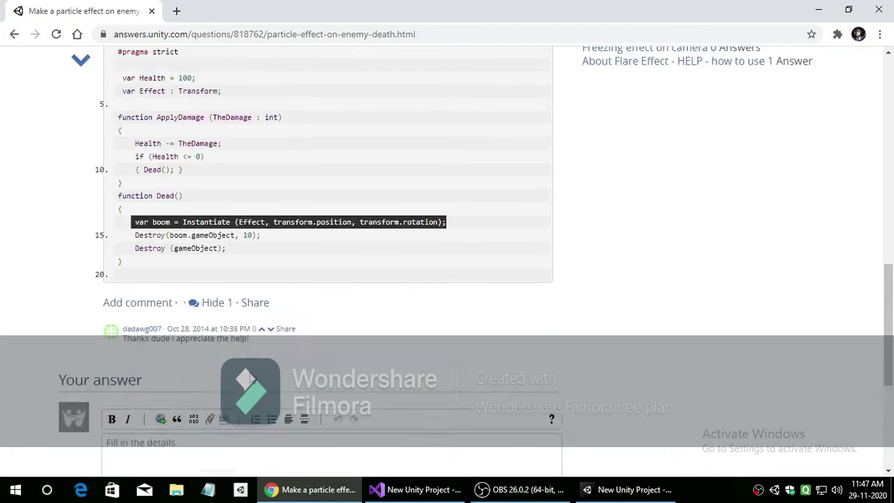
pyautogui.scroll(5, 328, 280)
pyautogui.scroll(3, 328, 279)
pyautogui.scroll(-10, 251, 379)
pyautogui.scroll(-5, 349, 391)
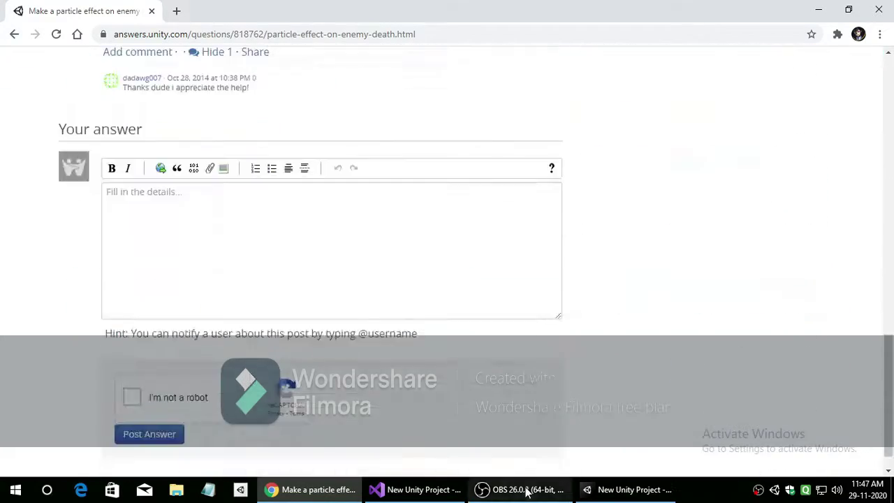
pyautogui.click(525, 489)
pyautogui.click(13, 21)
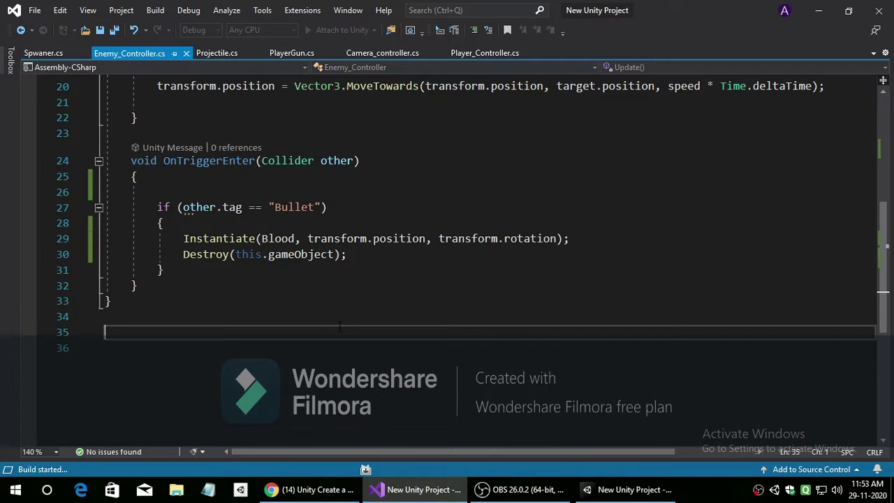
# - Glance at OBS and the browser, then return to the code and dismiss the context menu
pyautogui.rightClick(324, 338)
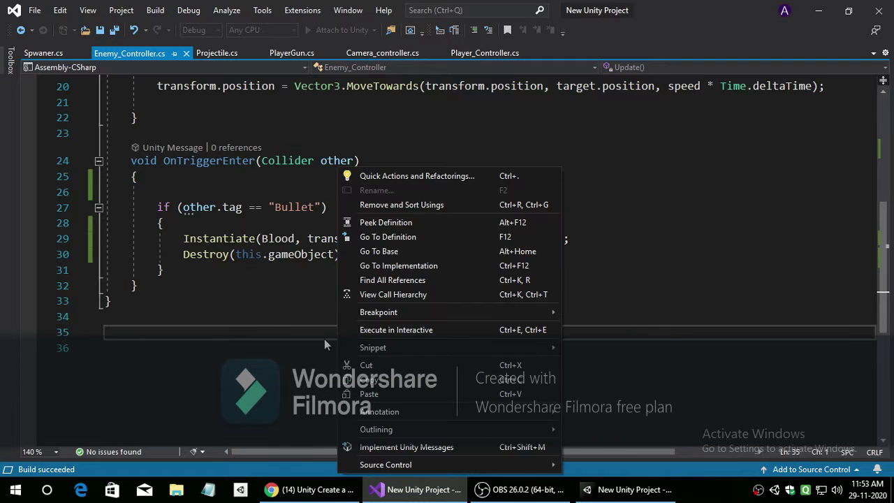
pyautogui.click(520, 488)
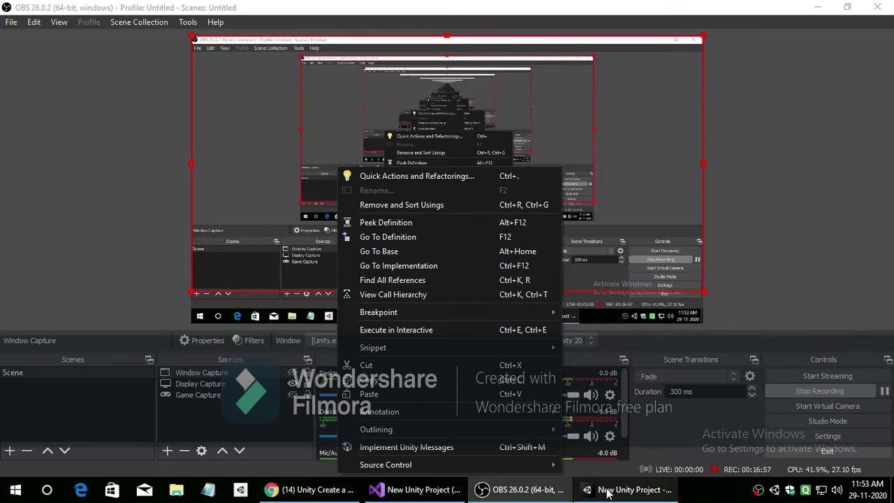
pyautogui.click(313, 489)
pyautogui.click(406, 492)
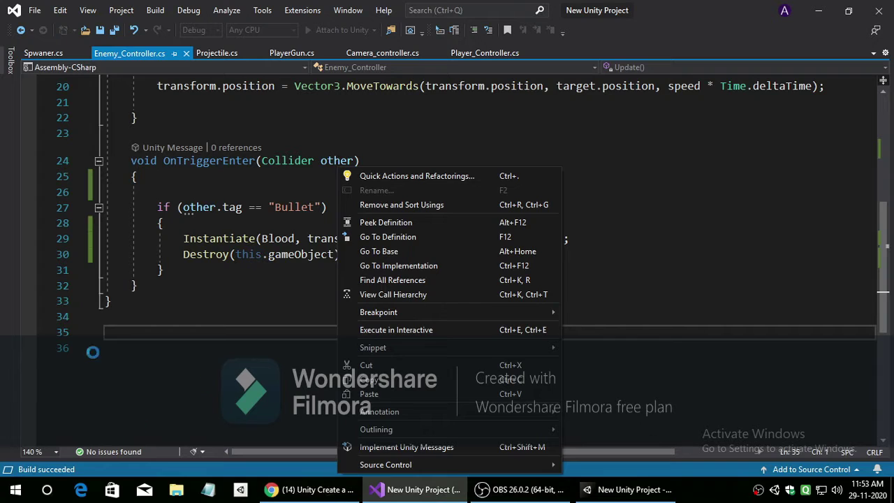
pyautogui.press('Escape')
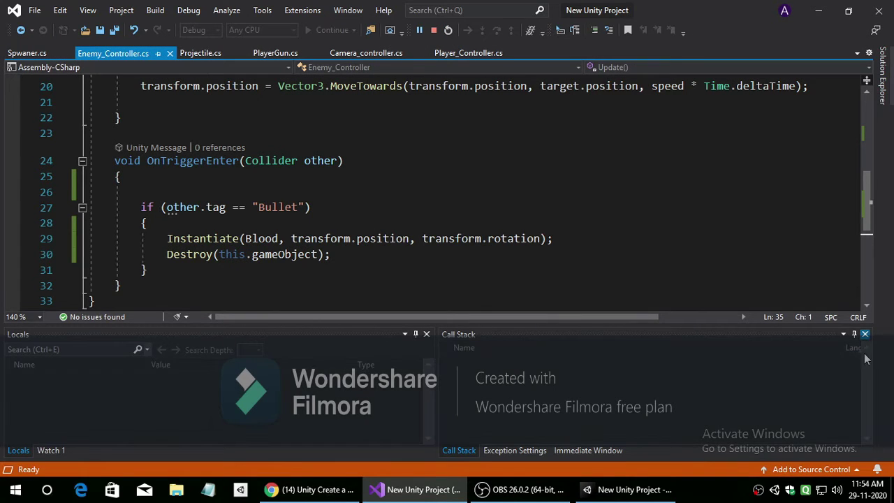
# - Close the Call Stack, Exception Settings and Watch 1 panels and dismiss the source control popup
pyautogui.click(865, 334)
pyautogui.click(864, 333)
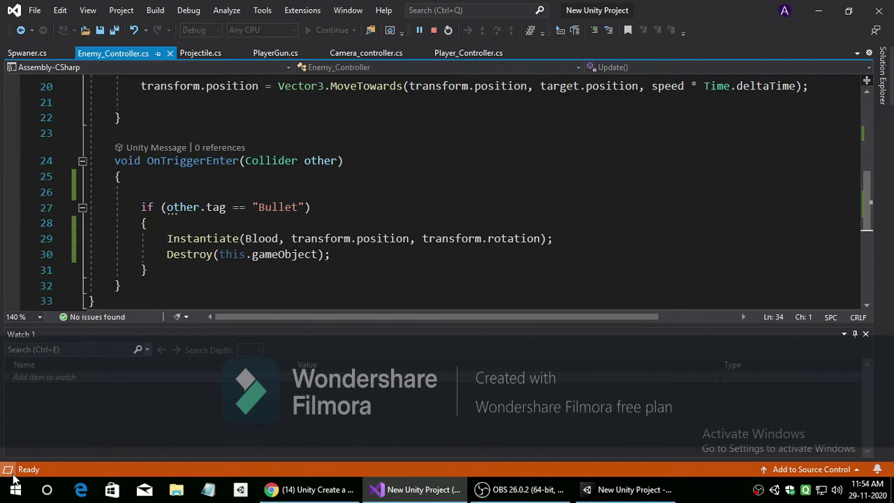
pyautogui.click(636, 491)
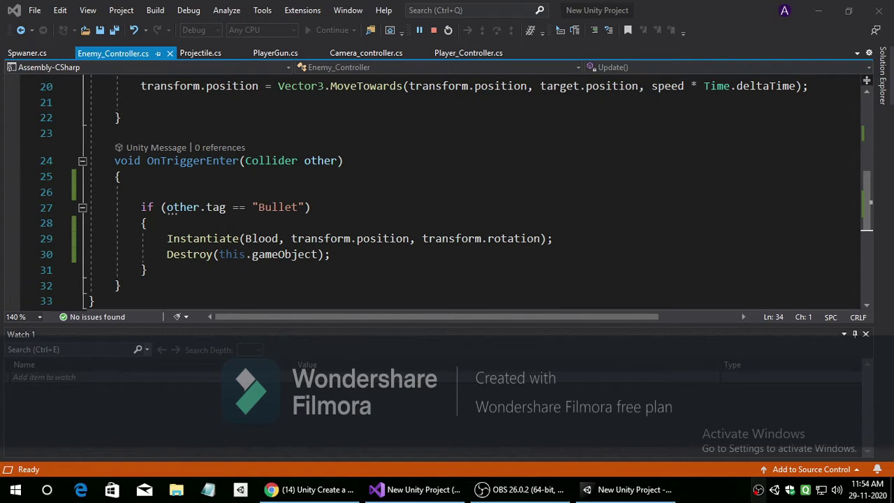
pyautogui.click(757, 491)
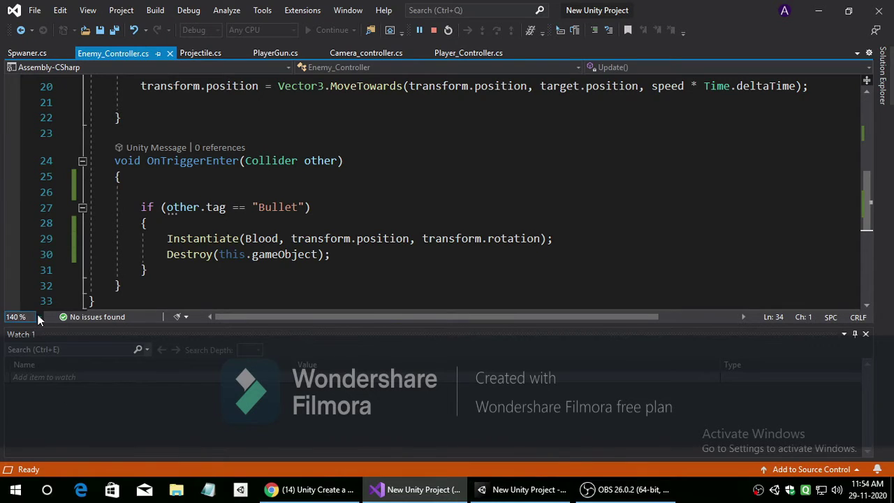
pyautogui.click(744, 317)
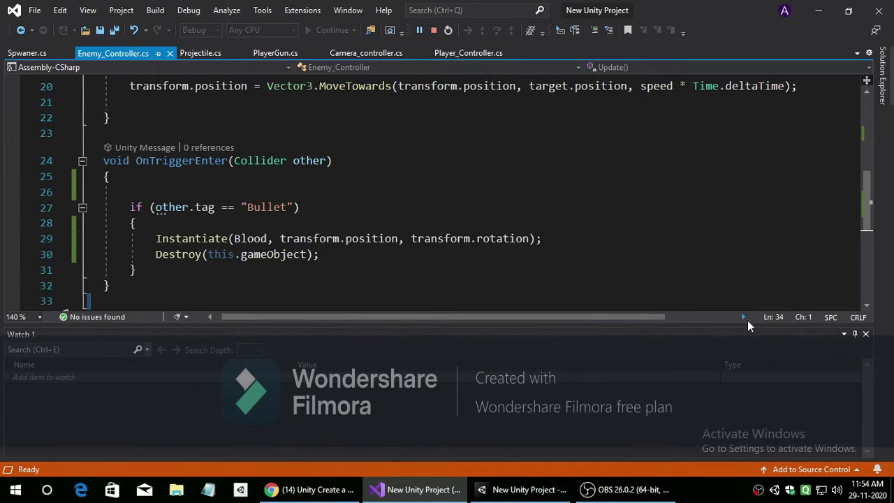
pyautogui.click(865, 334)
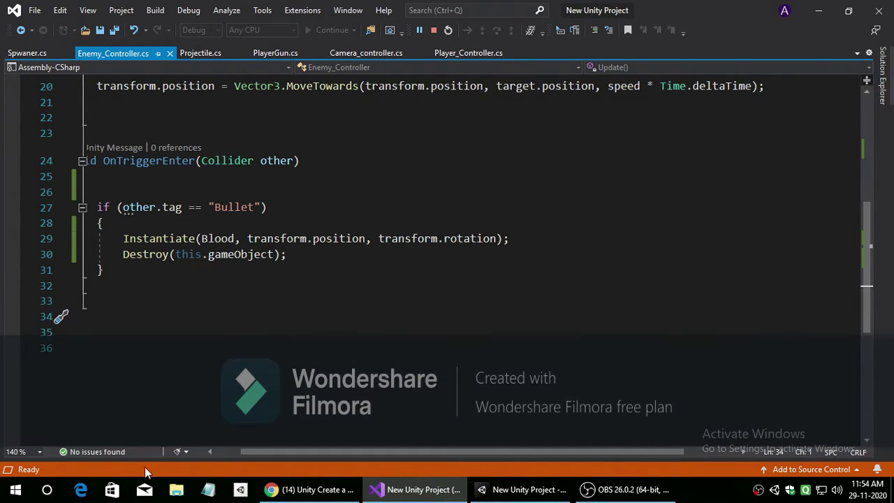
pyautogui.click(831, 469)
pyautogui.click(864, 470)
# - Select the Enemy prefab and try dragging Splat into its Blood slot, which stays None
pyautogui.hotkey('alt', 'Tab')
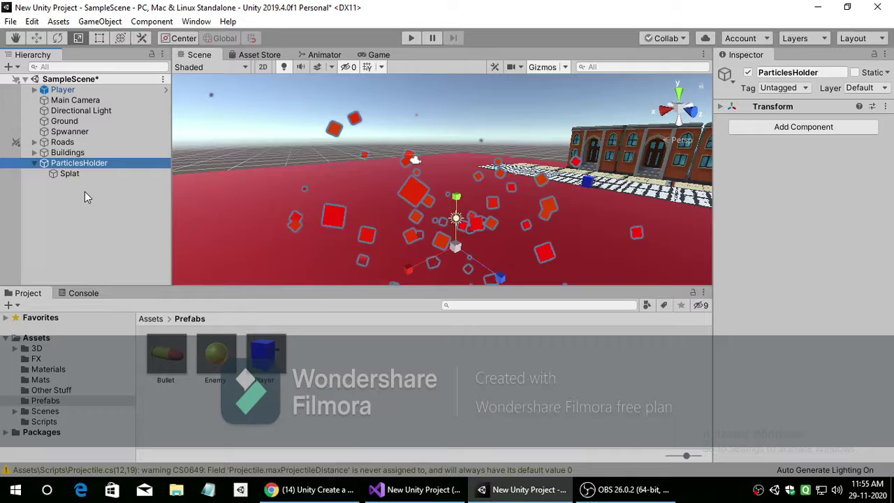
pyautogui.click(217, 356)
pyautogui.scroll(-5, 768, 201)
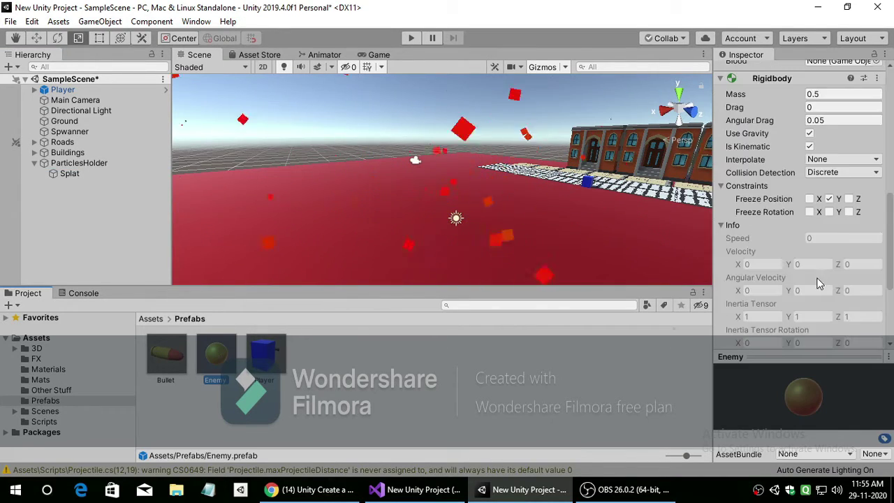
pyautogui.scroll(-3, 768, 201)
pyautogui.scroll(8, 768, 201)
pyautogui.scroll(-4, 768, 201)
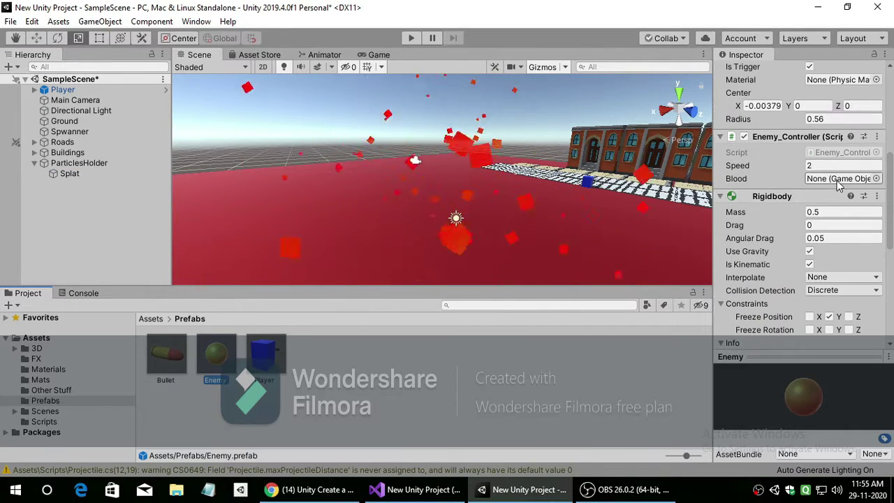
pyautogui.click(876, 178)
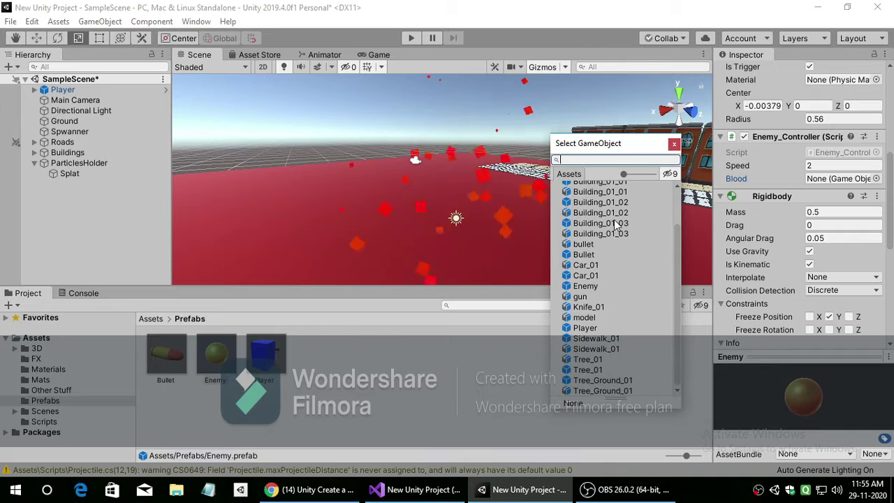
pyautogui.moveTo(608, 236)
pyautogui.mouseDown()
pyautogui.moveTo(596, 265)
pyautogui.moveTo(842, 180)
pyautogui.mouseUp()
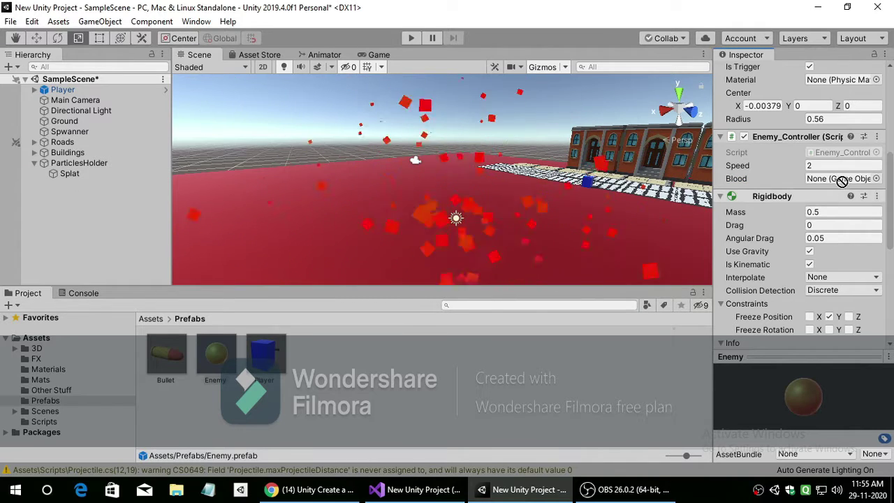
pyautogui.hotkey('alt', 'Tab')
# - Retype Blood on line 11 from GameObject to ParticleSystem and save Enemy_Controller.cs
pyautogui.scroll(6, 267, 220)
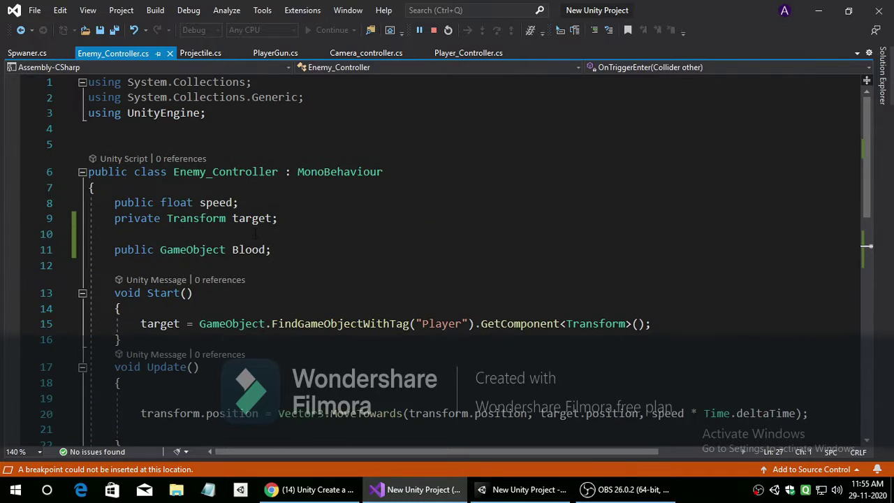
pyautogui.click(225, 251)
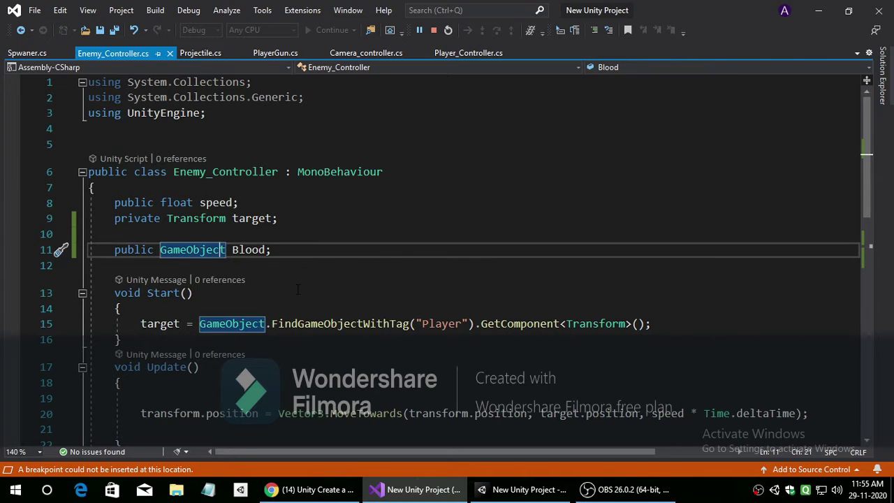
pyautogui.press('BackSpace')
pyautogui.press('BackSpace')
pyautogui.write('P')
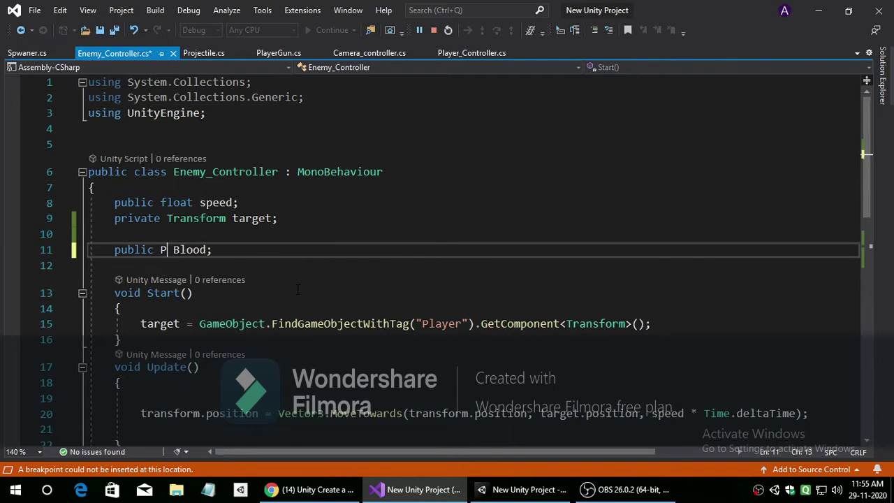
pyautogui.write('a')
pyautogui.press('Down')
pyautogui.press('Down')
pyautogui.press('Down')
pyautogui.press('Tab')
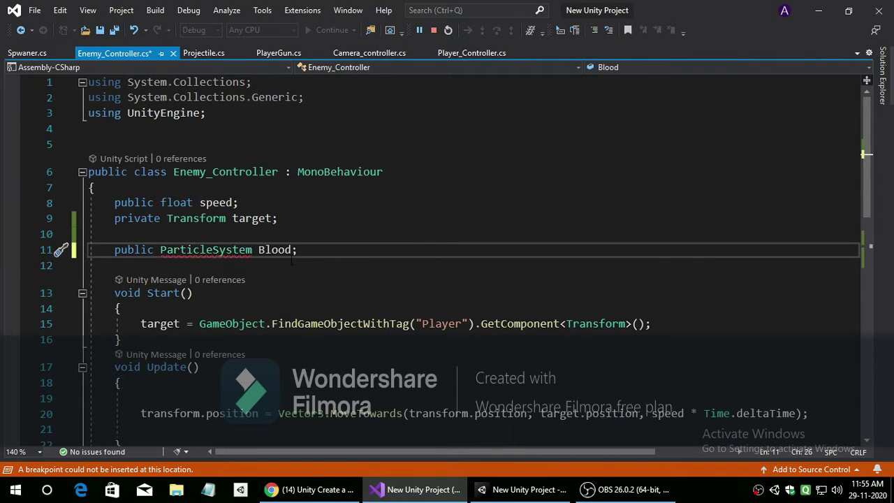
pyautogui.hotkey('ctrl', 's')
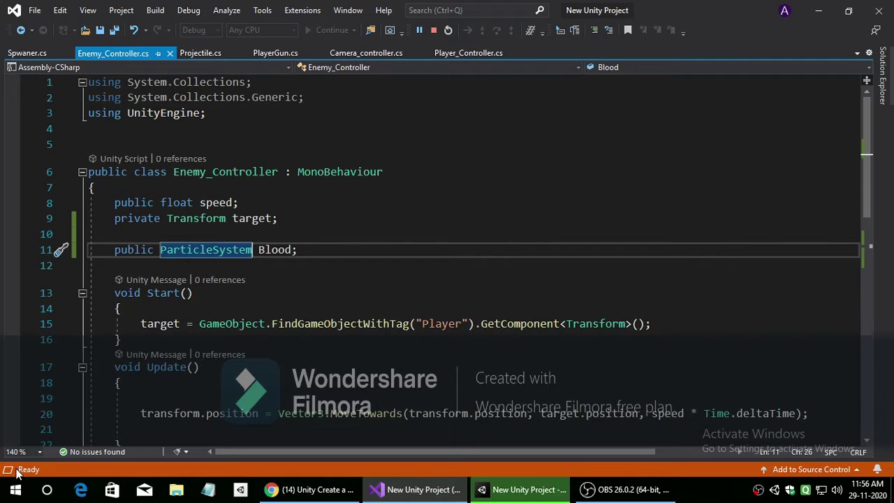
# - Collapse the Enemy's Rigidbody and Sphere Collider components in the Inspector
pyautogui.click(517, 494)
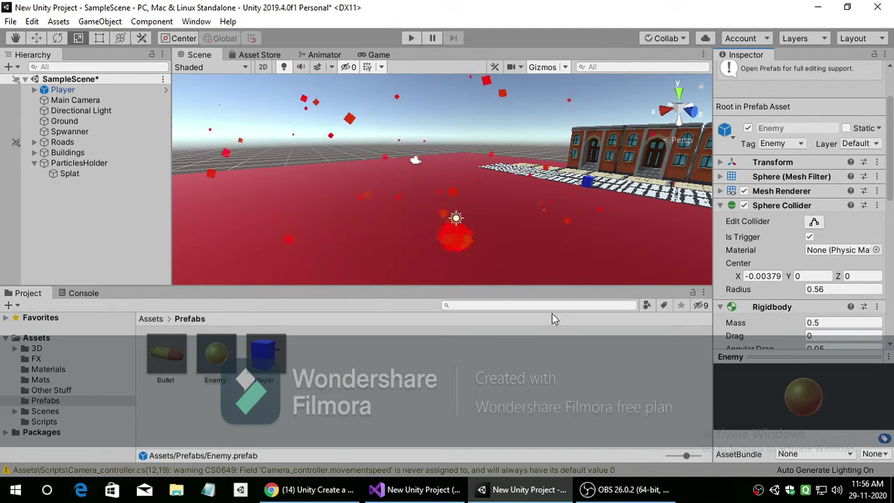
pyautogui.scroll(-5, 745, 290)
pyautogui.scroll(5, 757, 251)
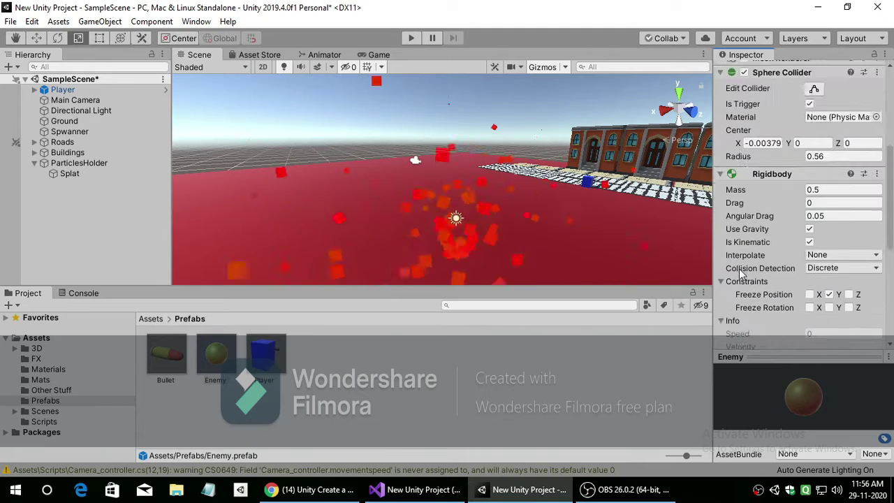
pyautogui.scroll(3, 768, 216)
pyautogui.scroll(-5, 770, 214)
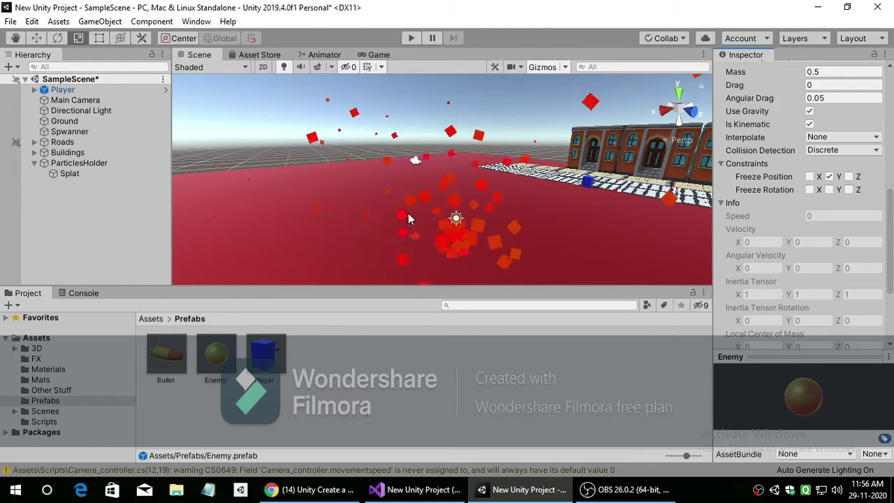
pyautogui.scroll(3, 740, 195)
pyautogui.click(722, 174)
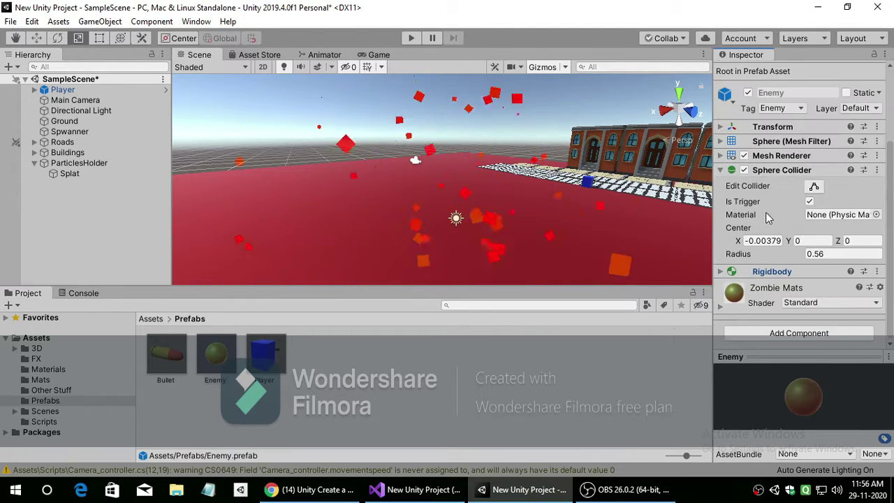
pyautogui.click(723, 171)
pyautogui.scroll(1, 761, 324)
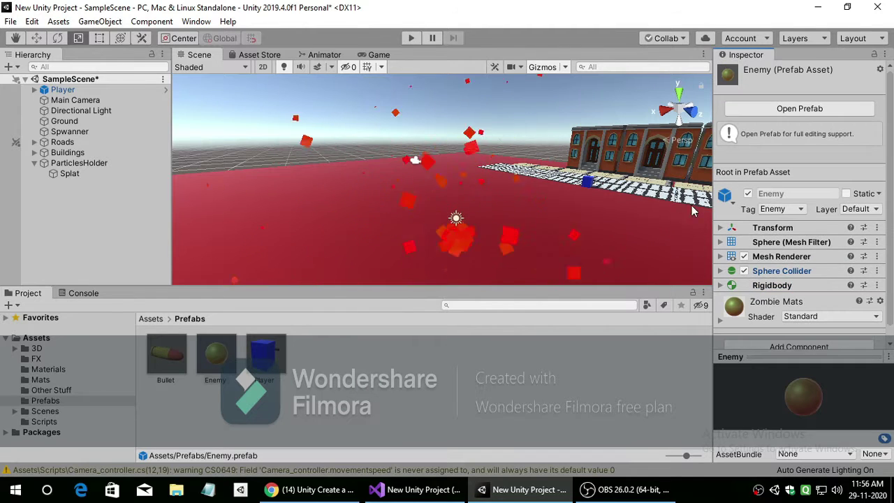
# - Select the Enemy_Controller script and try dragging Splat into its Blood field
pyautogui.click(44, 421)
pyautogui.click(204, 345)
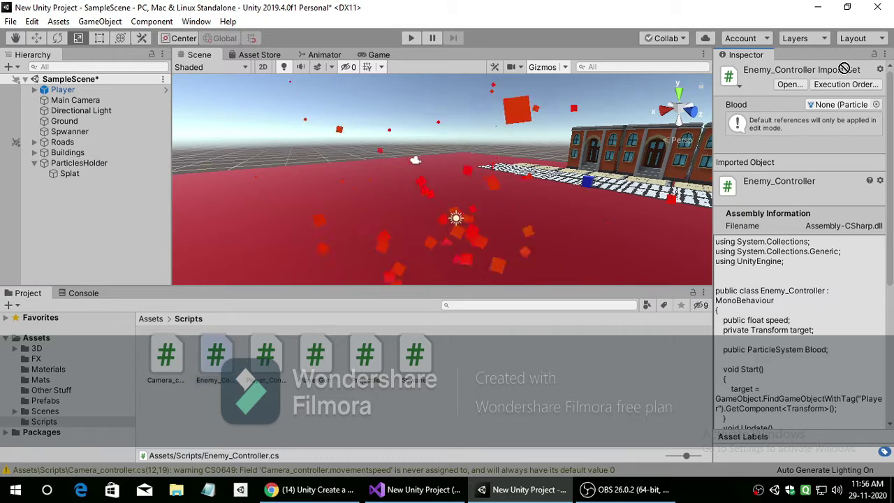
pyautogui.click(875, 104)
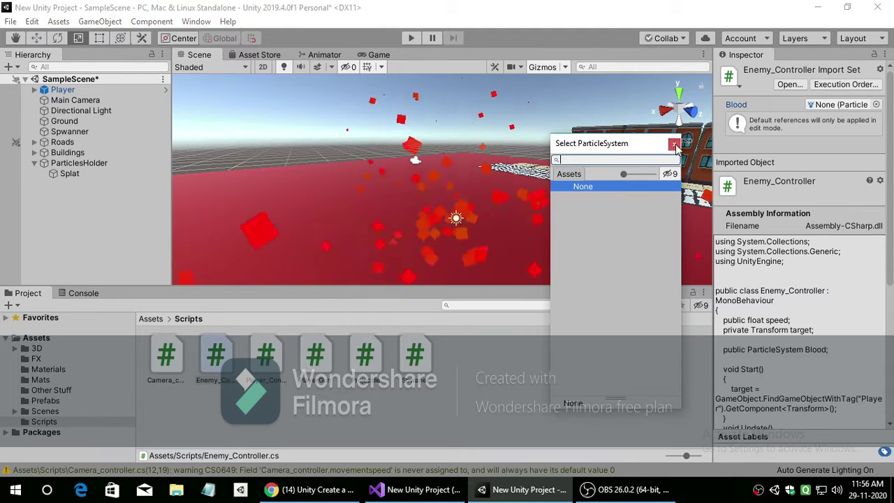
pyautogui.moveTo(70, 173); pyautogui.dragTo(113, 212)
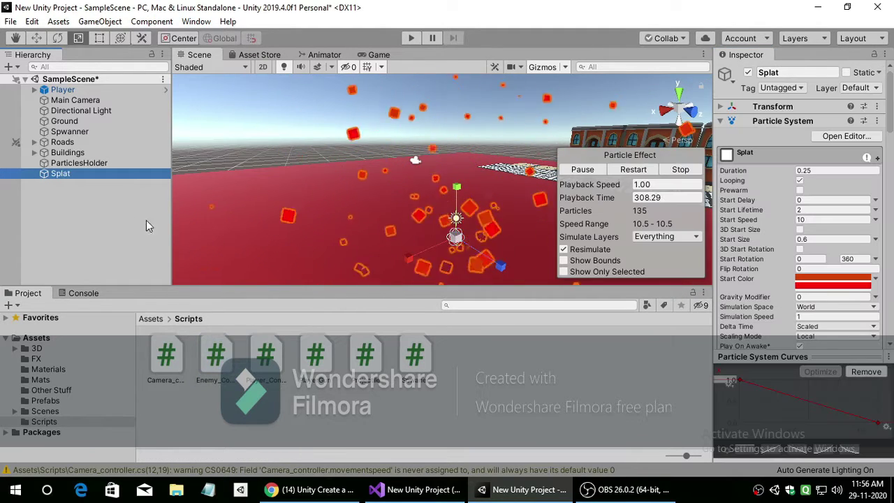
# - Try Splat in the Enemy prefab's Blood picker, then move Splat back under ParticlesHolder
pyautogui.click(45, 400)
pyautogui.click(214, 365)
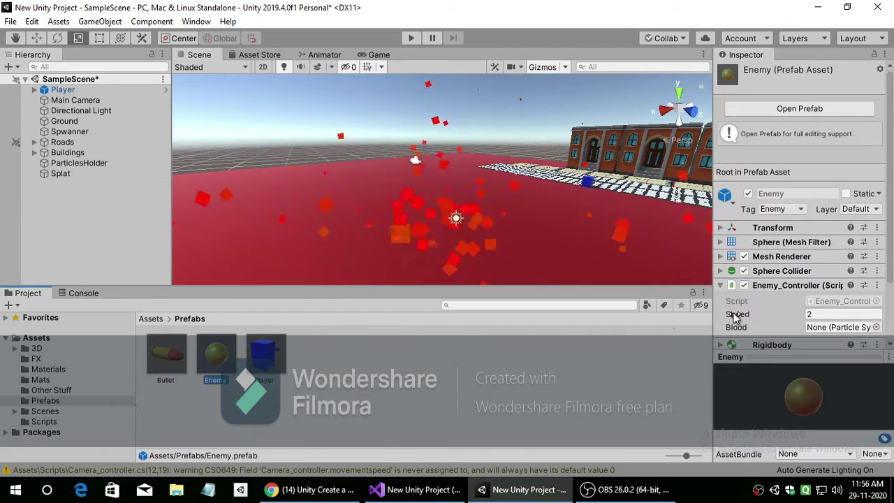
pyautogui.moveTo(60, 173); pyautogui.dragTo(695, 300)
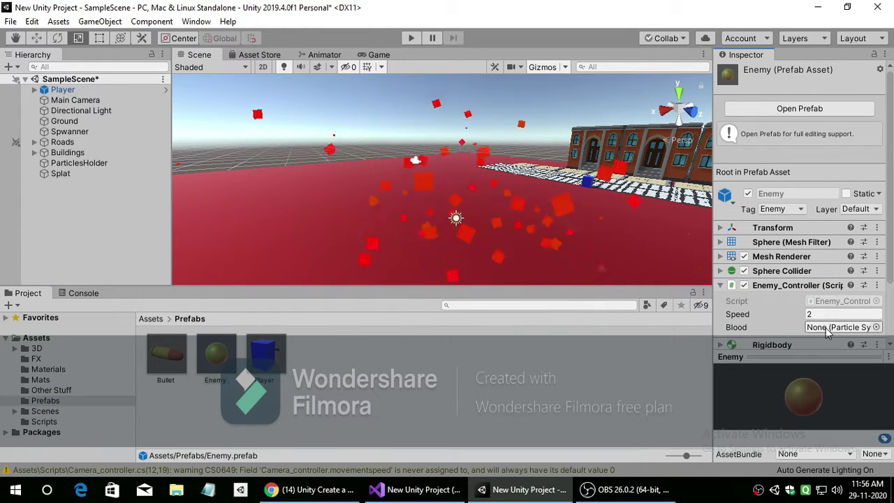
pyautogui.click(875, 326)
pyautogui.press('Escape')
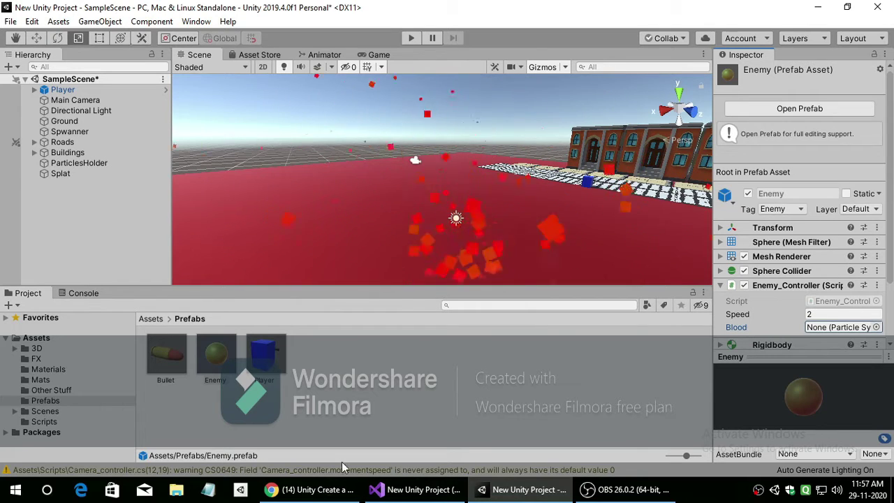
pyautogui.moveTo(72, 175)
pyautogui.mouseDown()
pyautogui.moveTo(91, 171)
pyautogui.moveTo(103, 197)
pyautogui.mouseUp()
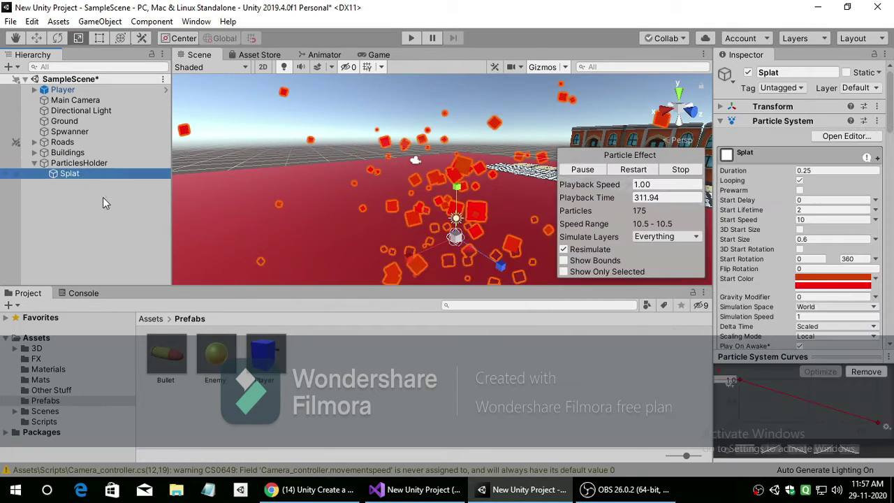
pyautogui.click(417, 489)
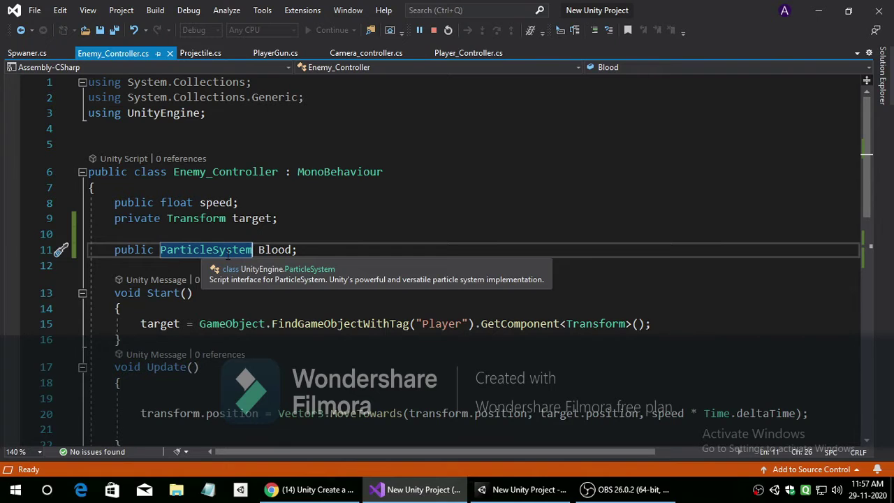
# - Retype Blood as a float and save the script
pyautogui.press('Delete')
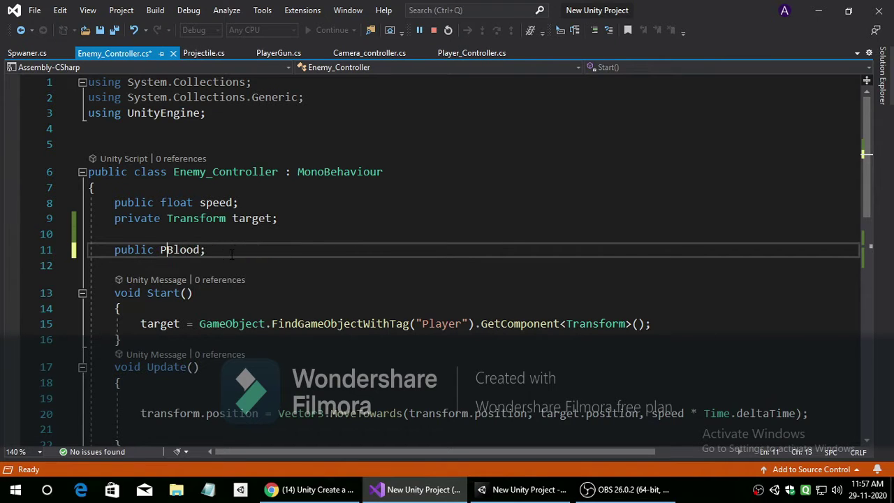
pyautogui.write('float')
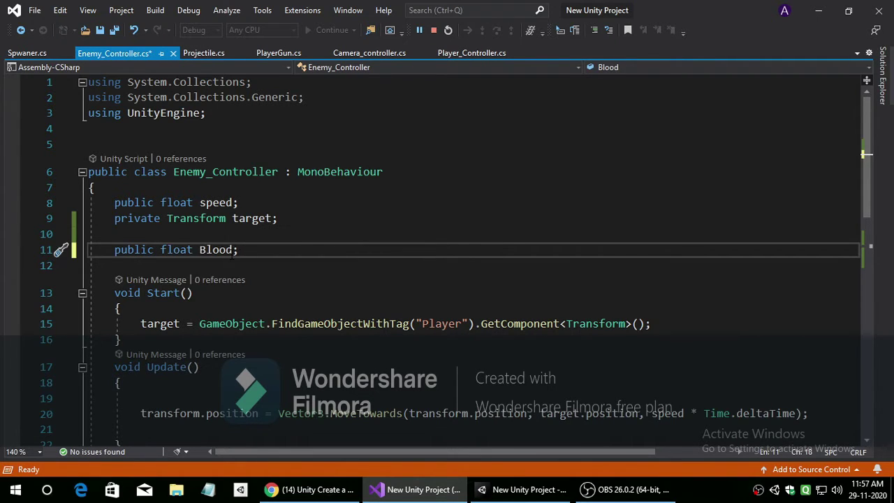
pyautogui.hotkey('ctrl', 's')
# - In Unity's Console, clear the warnings and open the CS1503 conversion error in code
pyautogui.click(663, 489)
pyautogui.click(528, 489)
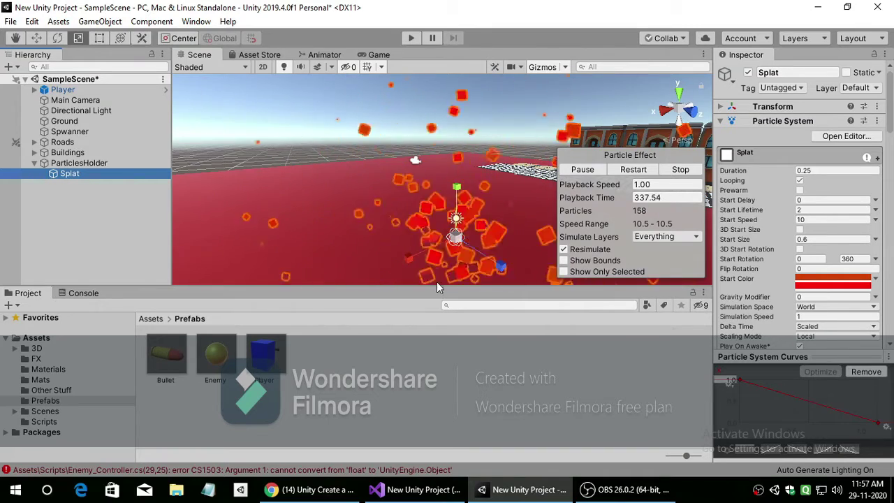
pyautogui.click(83, 293)
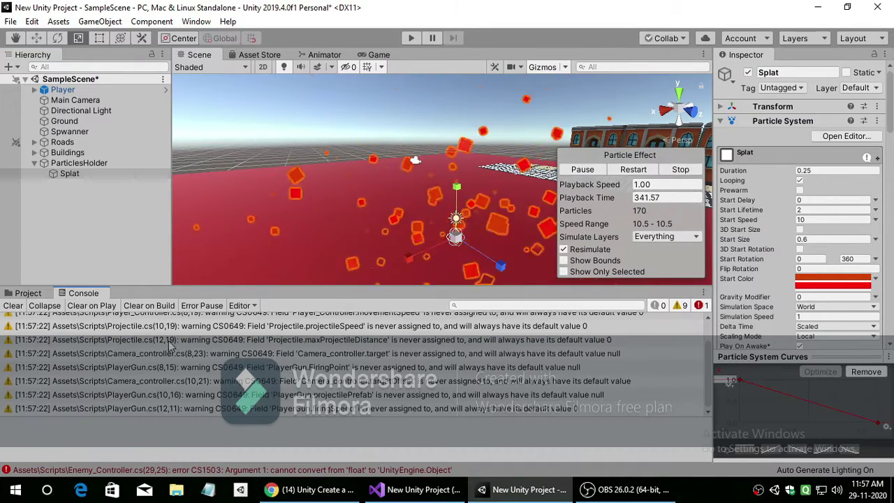
pyautogui.click(13, 305)
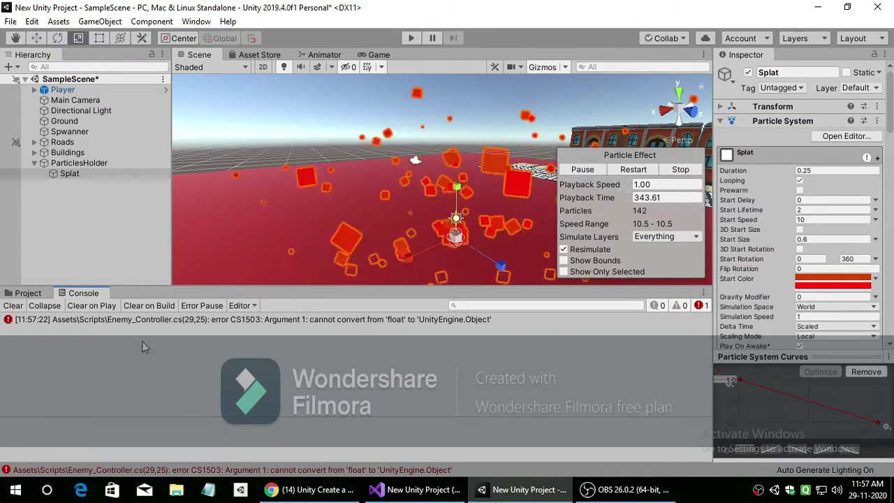
pyautogui.click(298, 321)
pyautogui.doubleClick(298, 323)
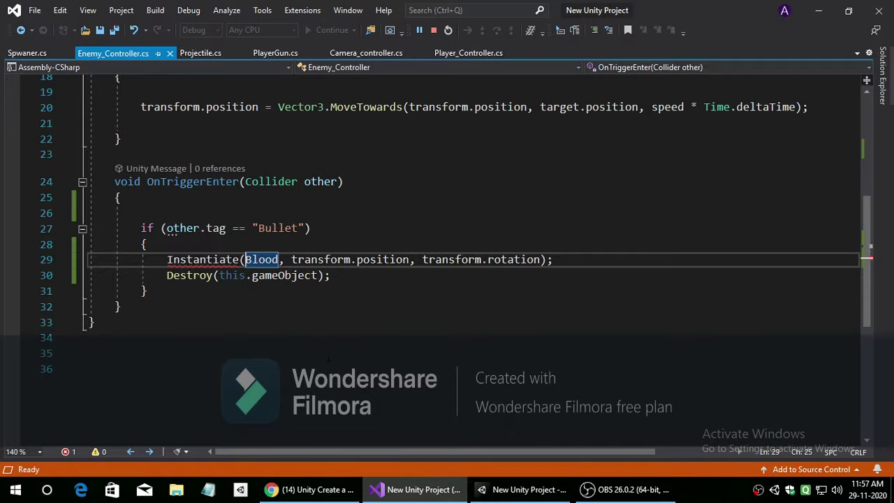
# - Append .GameObject after Instantiate on line 29, delete it again, and bring up OBS
pyautogui.press('Left')
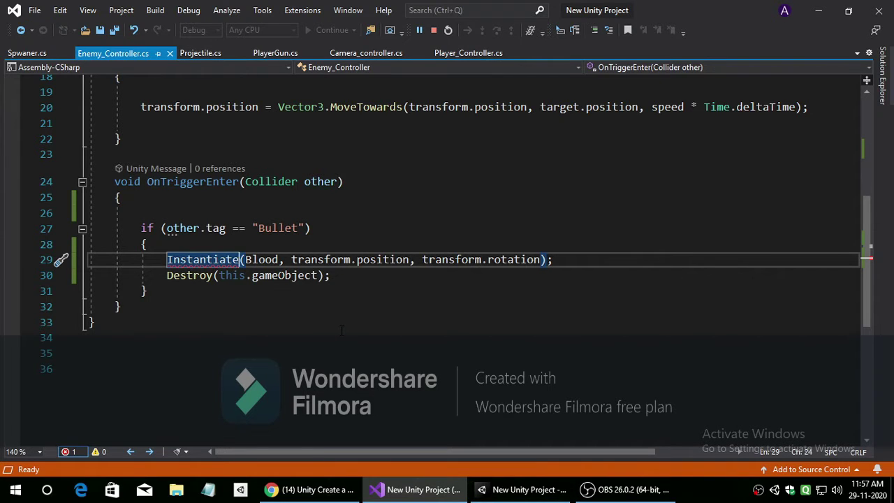
pyautogui.write('.Gam')
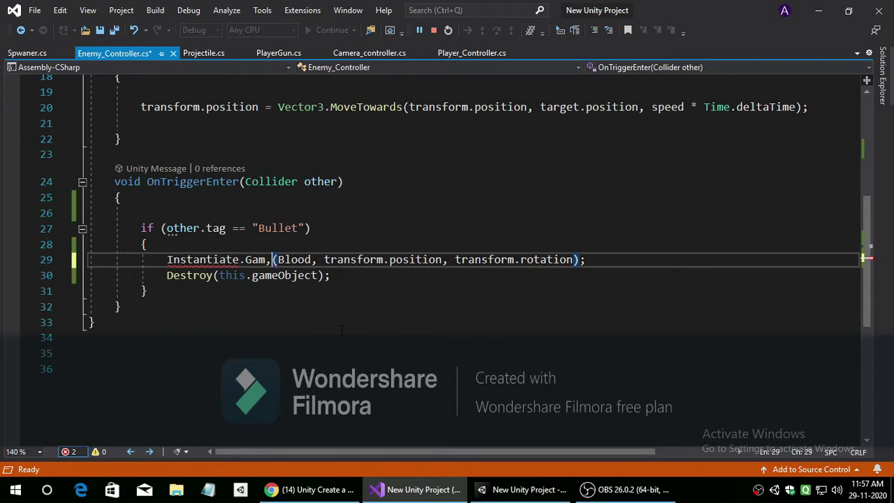
pyautogui.write('eObject')
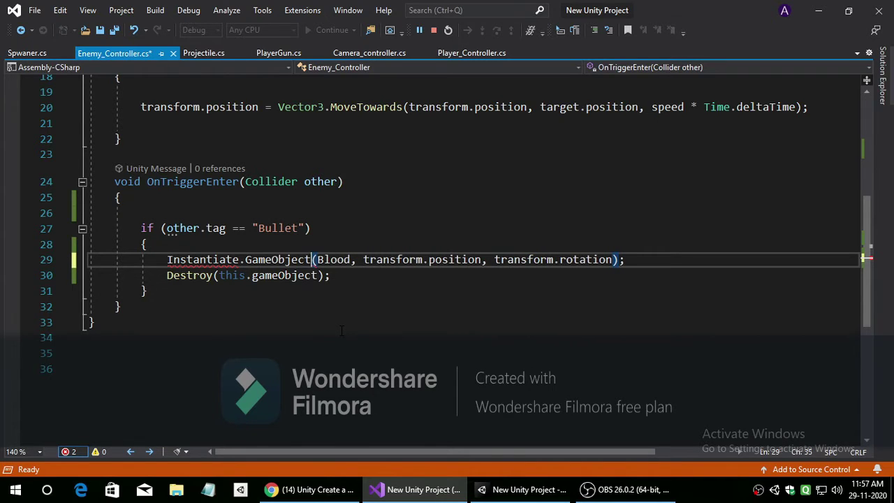
pyautogui.press('Delete')
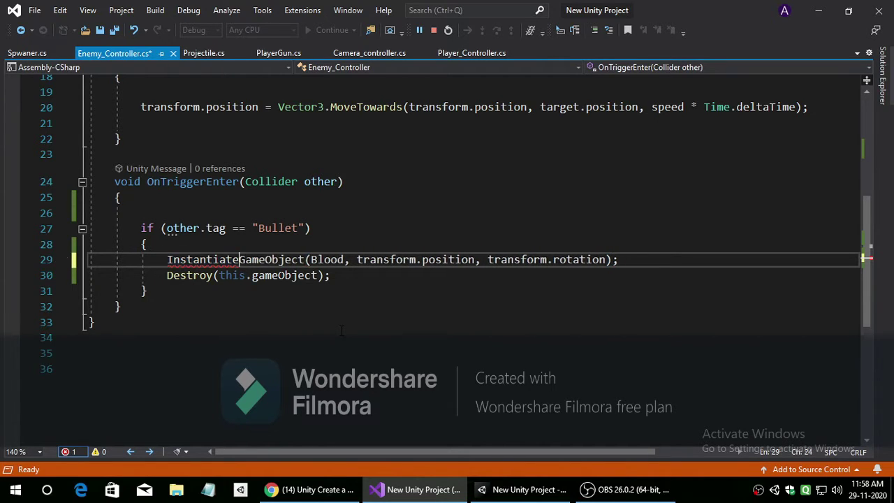
pyautogui.press('Delete')
pyautogui.press('Delete')
pyautogui.press('Delete')
pyautogui.press('Delete')
pyautogui.press('Delete')
pyautogui.press('Delete')
pyautogui.press('Delete')
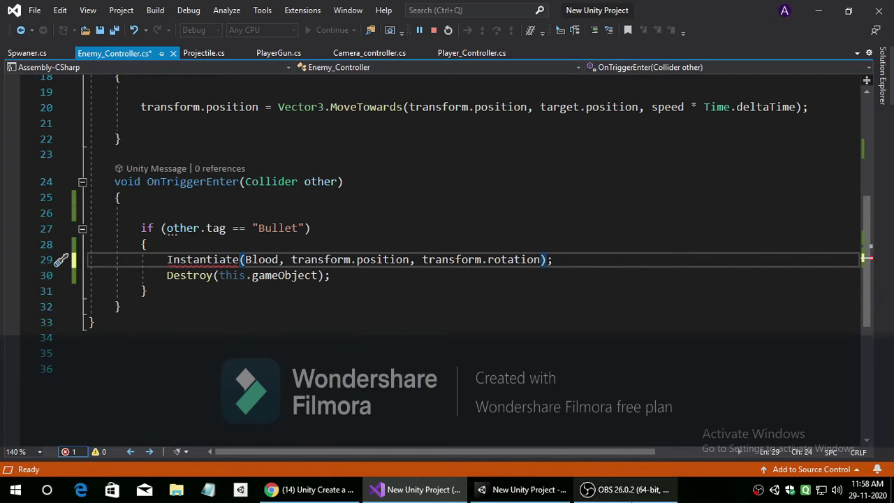
pyautogui.click(624, 489)
# - Browse to Assets > Scripts and open Enemy_Controller in Visual Studio
pyautogui.click(833, 387)
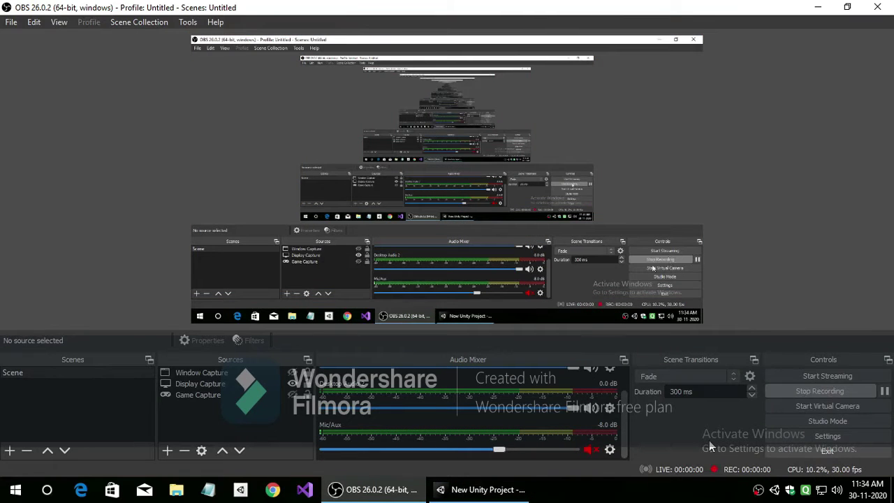
pyautogui.click(481, 488)
pyautogui.click(42, 379)
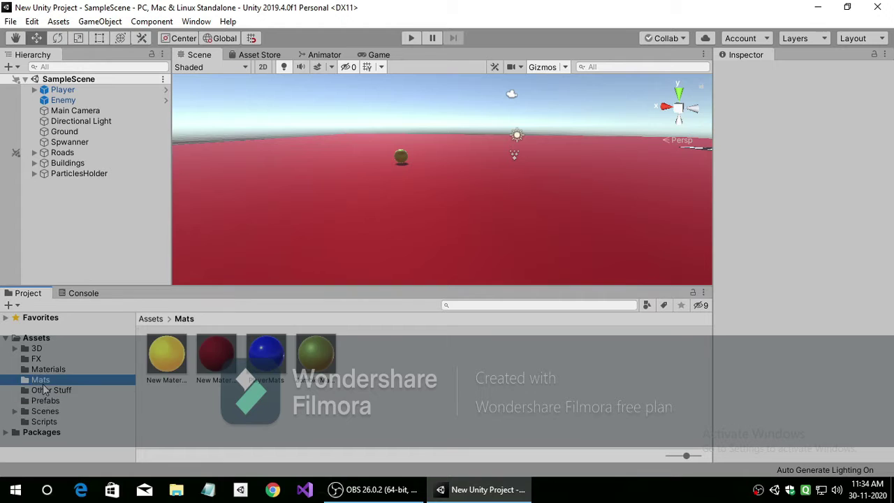
pyautogui.click(49, 400)
pyautogui.click(70, 420)
pyautogui.click(219, 345)
pyautogui.doubleClick(220, 345)
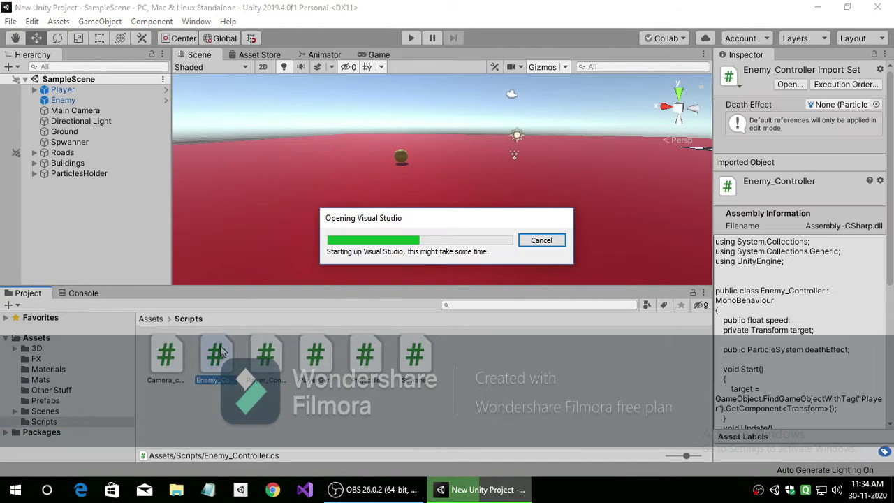
# - Insert an empty line above the Destroy call in the bullet-hit block
pyautogui.click(377, 488)
pyautogui.click(458, 491)
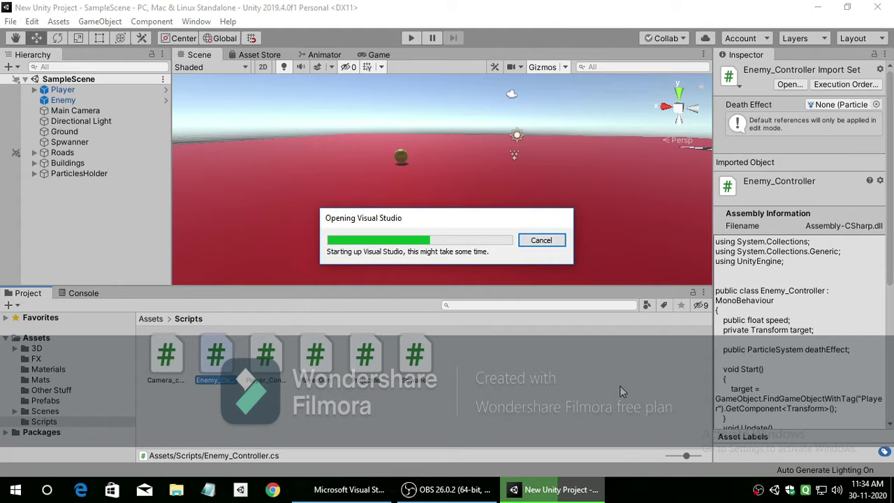
pyautogui.press('Return')
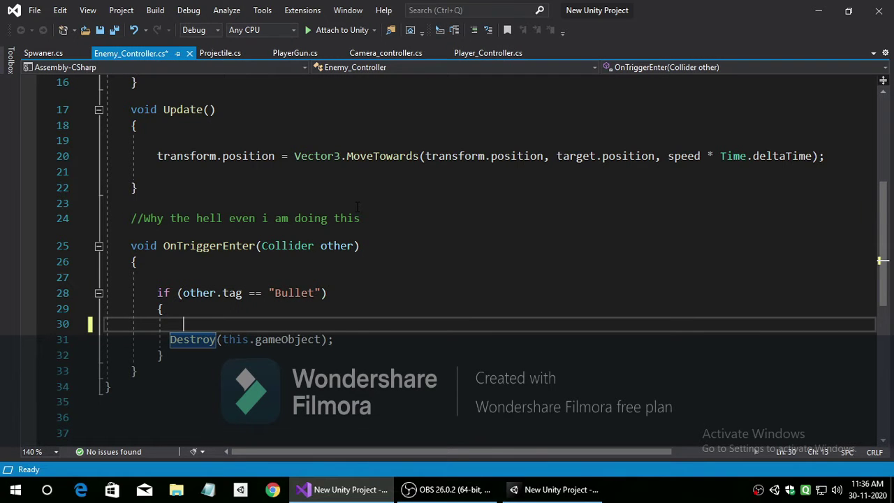
# - Write Instantiate(deathEffect, transform.position, transform.rotation); above Destroy and save the script
pyautogui.write('Insat')
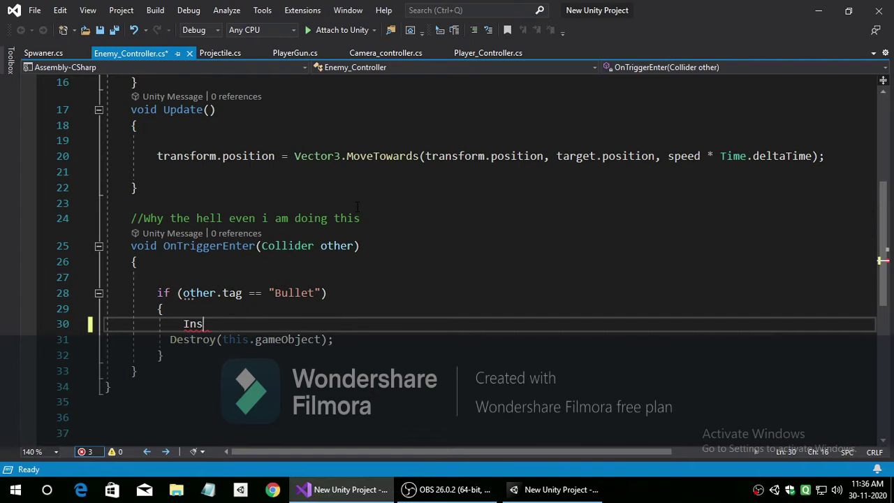
pyautogui.write(' ns')
pyautogui.press('Tab')
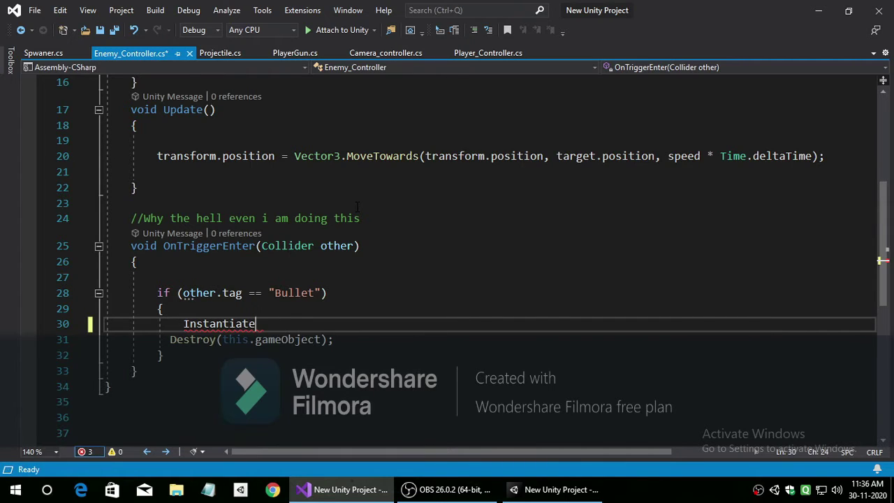
pyautogui.scroll(5, 357, 207)
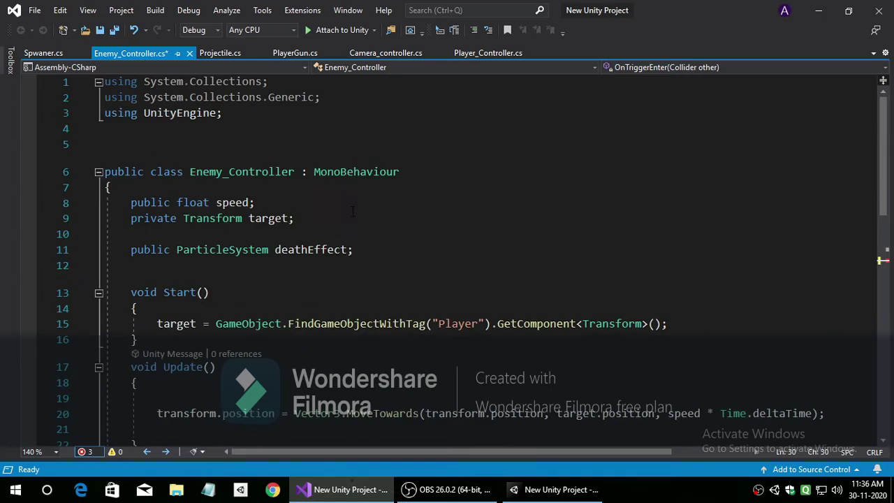
pyautogui.scroll(-4, 354, 208)
pyautogui.scroll(-3, 352, 211)
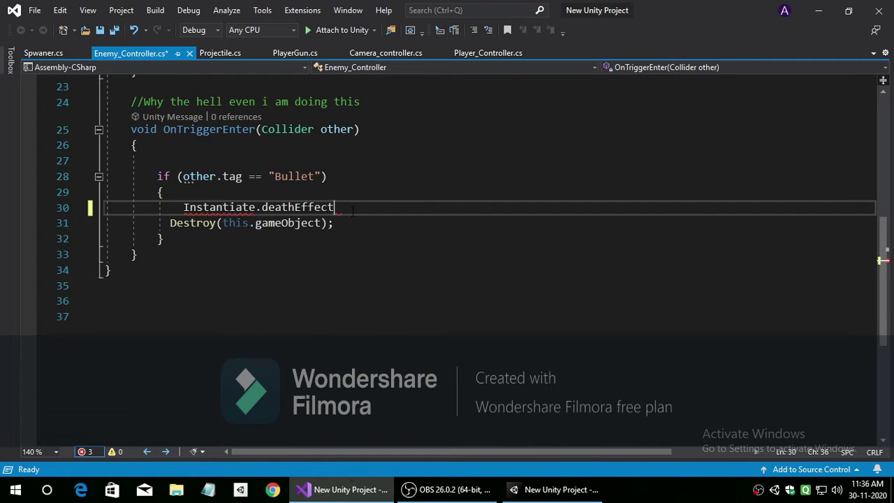
pyautogui.write('(')
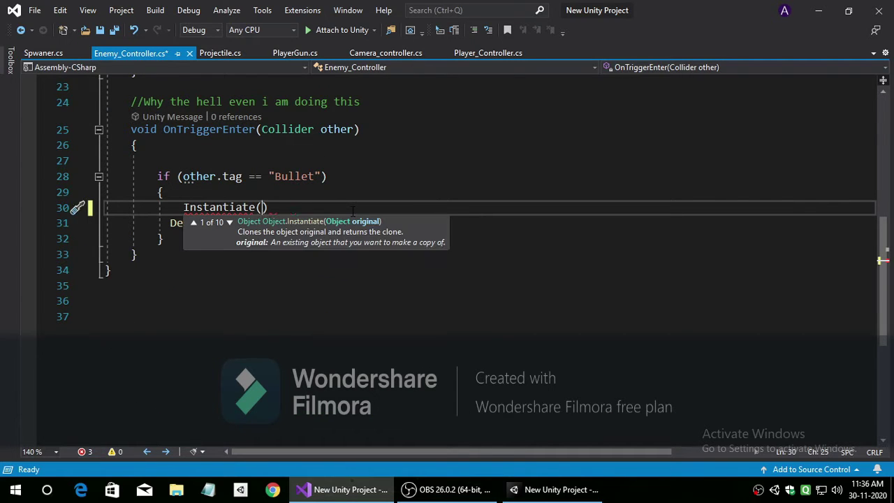
pyautogui.write('deathEffect, transform.')
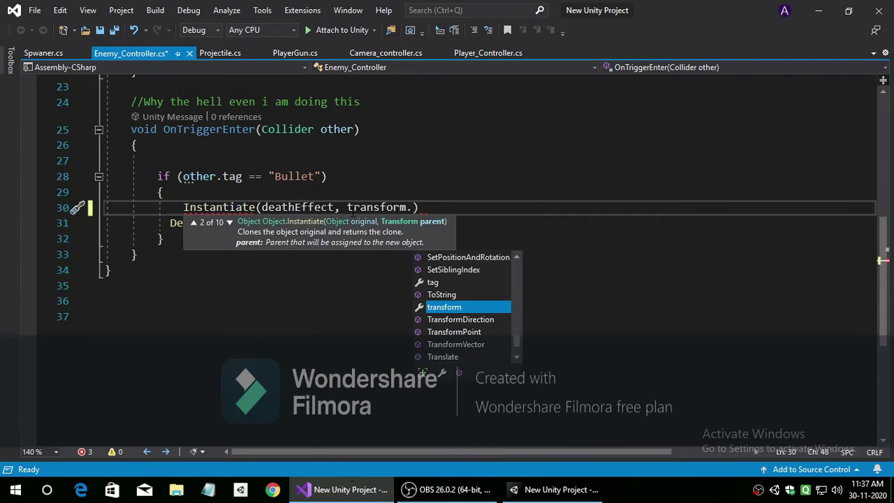
pyautogui.write('position, tran')
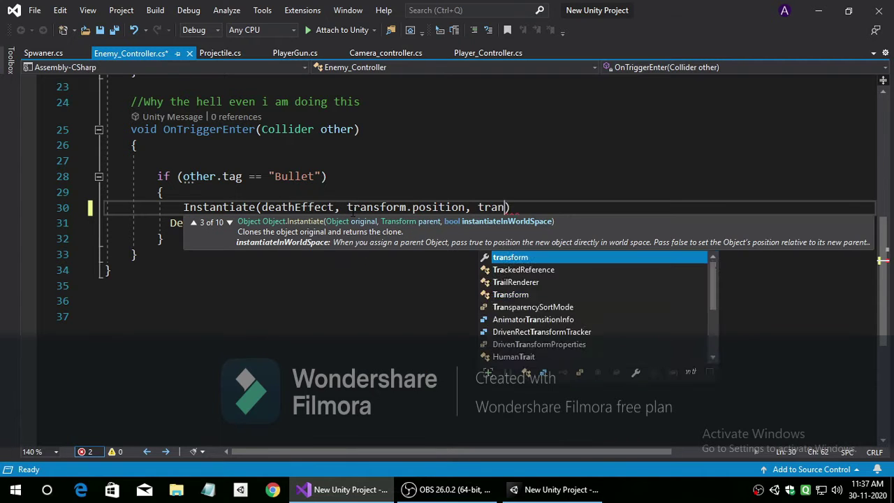
pyautogui.write('sform.rotati')
pyautogui.press('Tab')
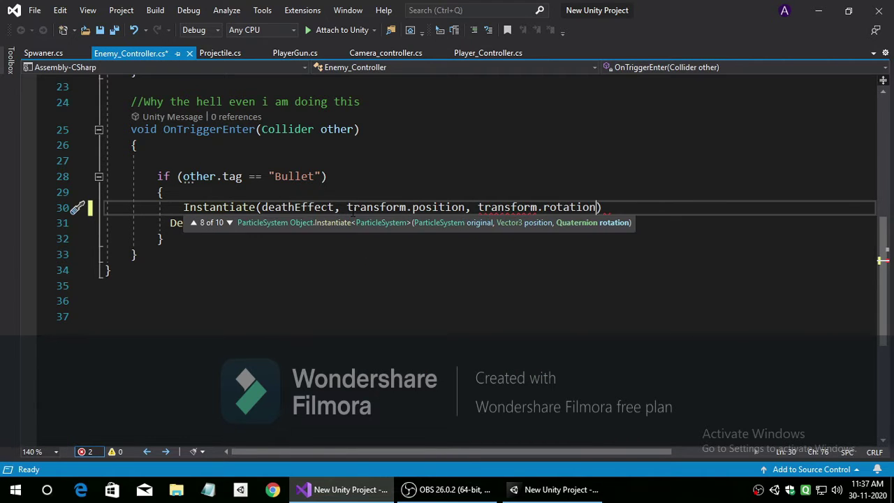
pyautogui.write(')')
pyautogui.hotkey('ctrl', 's')
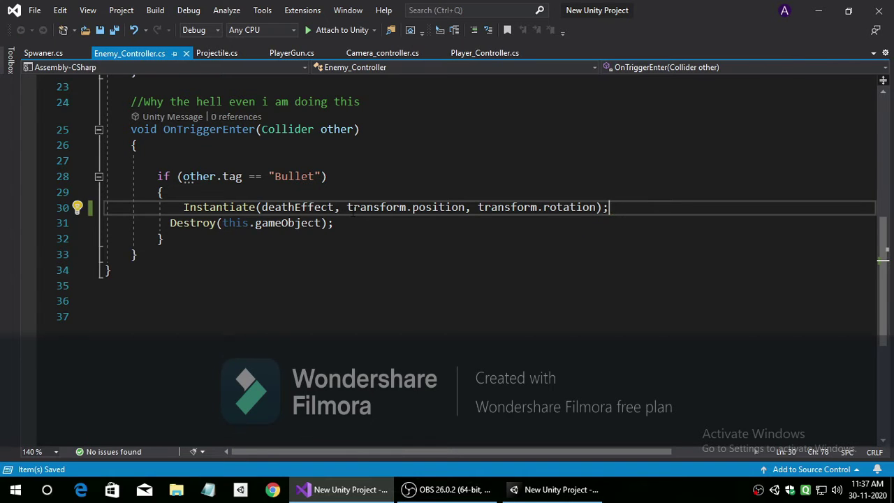
# - Look over the Projectile, PlayerGun and Player_Controller scripts, then return to Enemy_Controller
pyautogui.scroll(2, 287, 210)
pyautogui.scroll(5, 287, 210)
pyautogui.click(217, 53)
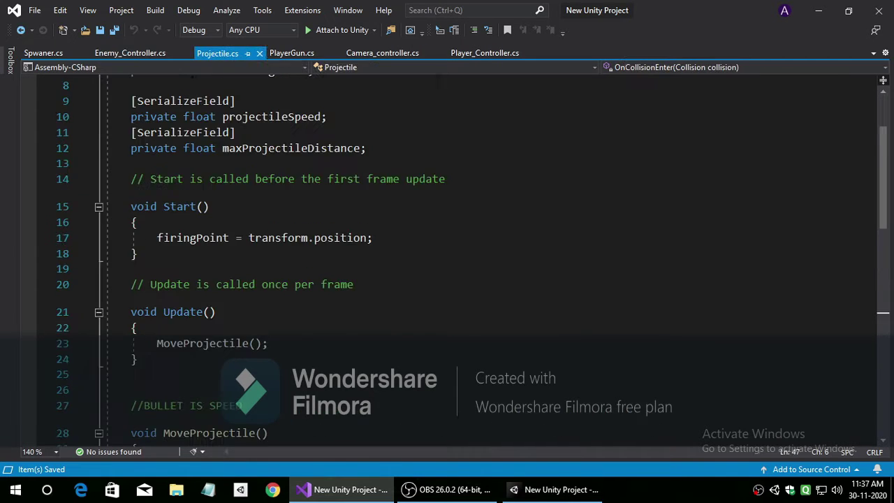
pyautogui.click(292, 53)
pyautogui.click(485, 53)
pyautogui.click(130, 53)
pyautogui.scroll(-4, 92, 130)
pyautogui.click(552, 492)
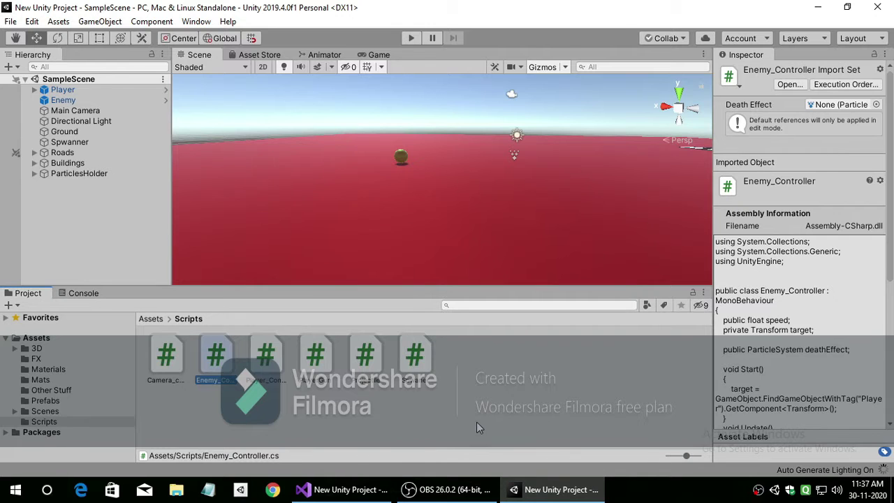
# - Inspect the Enemy 1 prefab in Prefabs and expand ParticlesHolder to reveal Splat
pyautogui.click(45, 400)
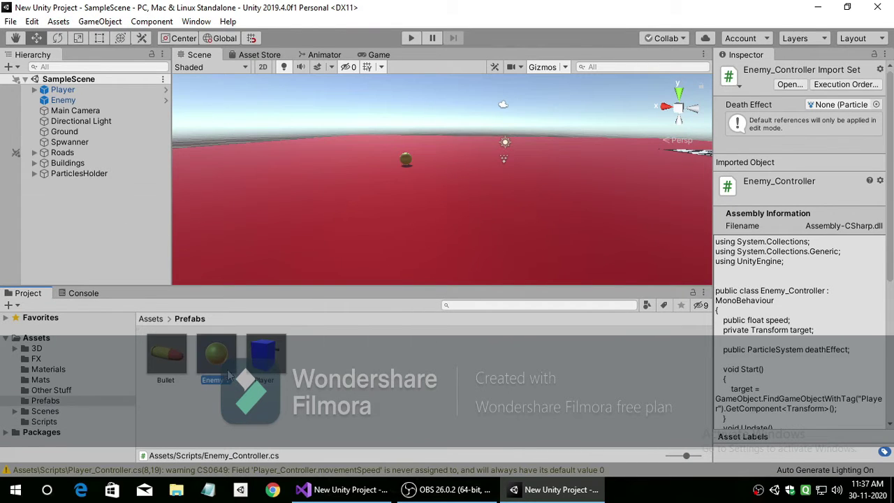
pyautogui.click(216, 354)
pyautogui.click(34, 173)
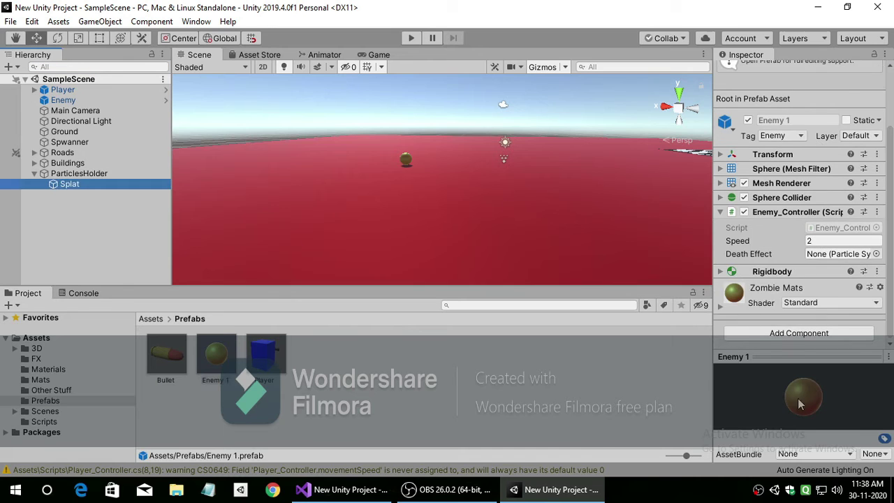
# - Play the scene, shoot two enemies, inspect a spawned Splat clone, then stop and check the Console
pyautogui.hotkey('ctrl', 'p')
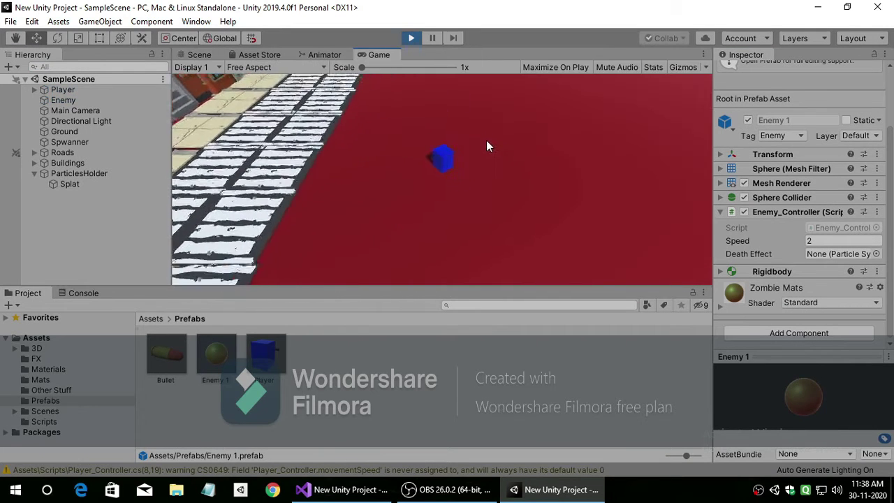
pyautogui.click(542, 222)
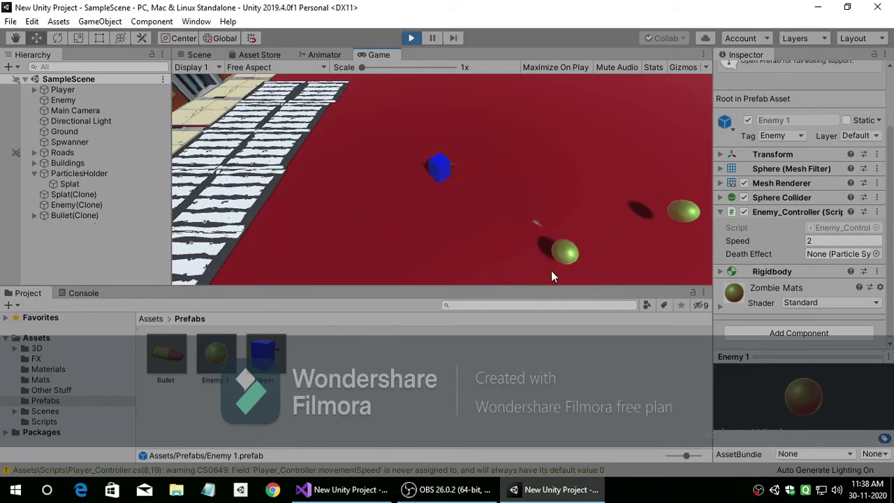
pyautogui.click(610, 222)
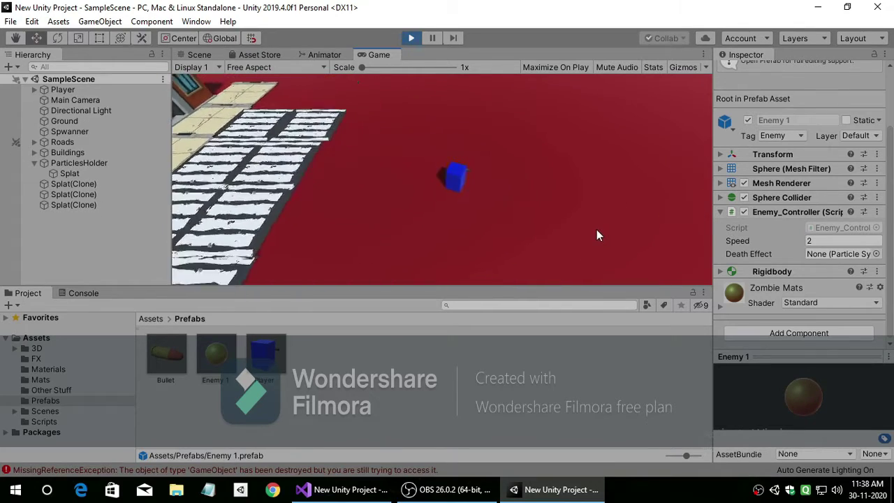
pyautogui.click(84, 184)
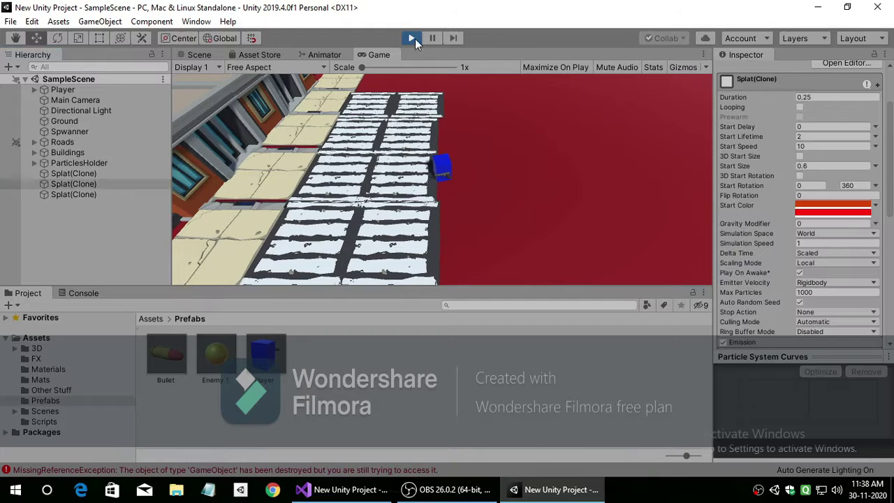
pyautogui.click(412, 38)
pyautogui.click(562, 489)
pyautogui.click(83, 292)
pyautogui.click(28, 292)
# - Try Splat as Enemy 1's Death Effect and save the scene Enemy as an original prefab
pyautogui.click(215, 354)
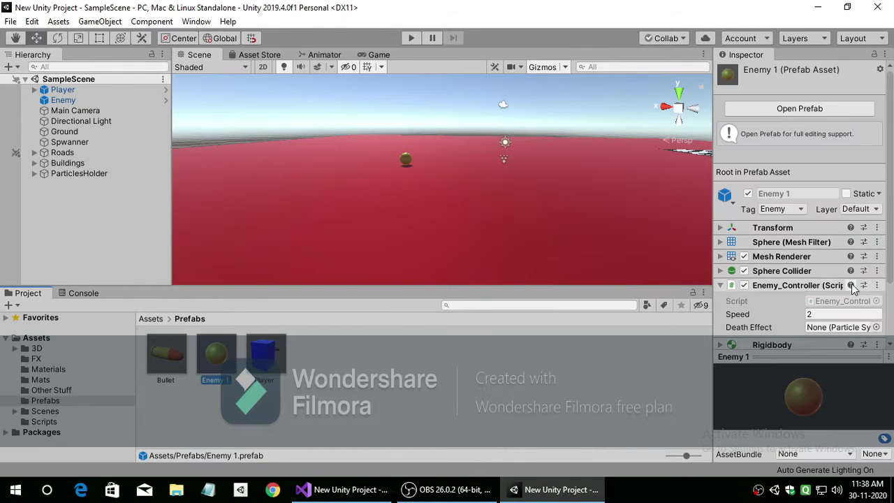
pyautogui.click(876, 328)
pyautogui.click(411, 159)
pyautogui.click(407, 160)
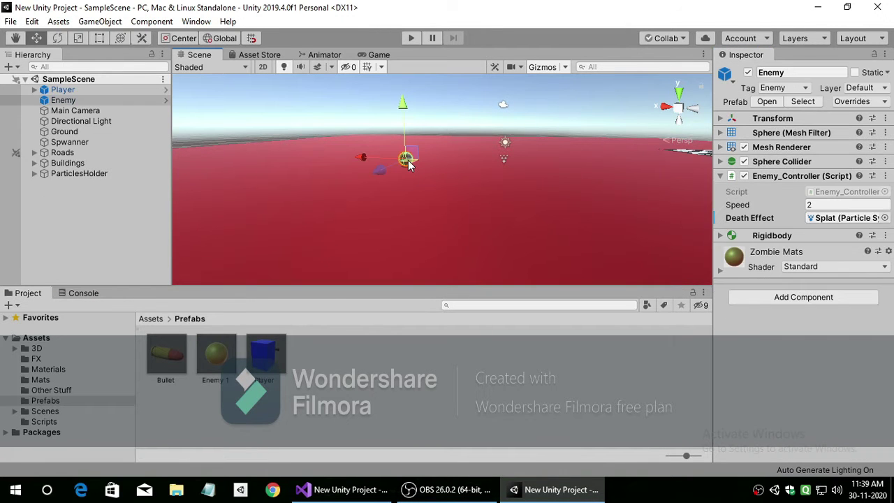
pyautogui.moveTo(112, 100); pyautogui.dragTo(348, 374)
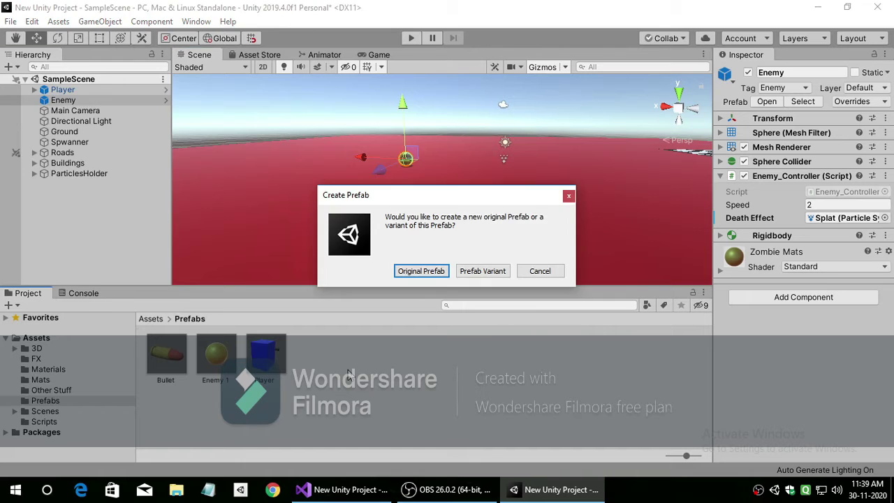
pyautogui.click(433, 270)
# - Delete the extra Enemy prefab and remove the old Enemy from the scene
pyautogui.click(214, 370)
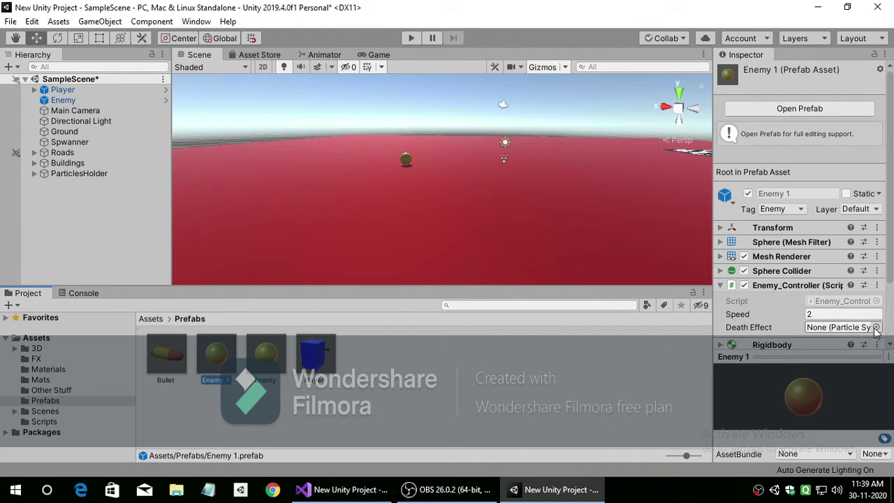
pyautogui.click(875, 327)
pyautogui.click(34, 174)
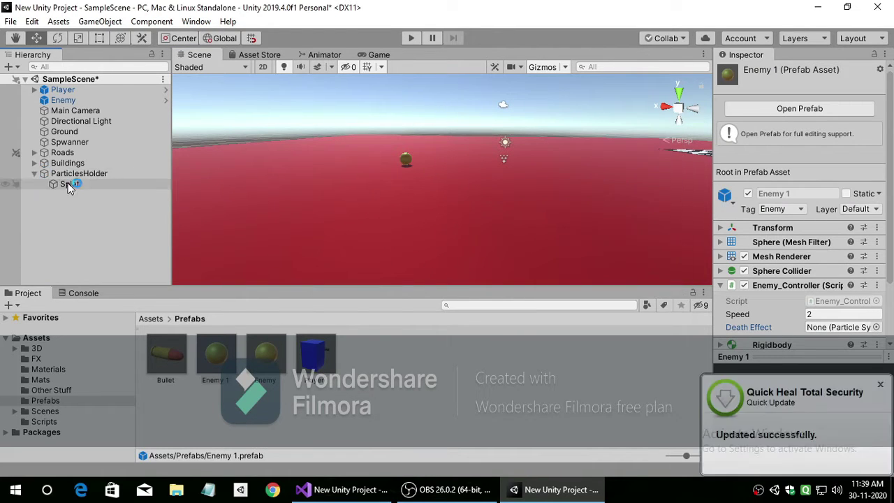
pyautogui.click(257, 374)
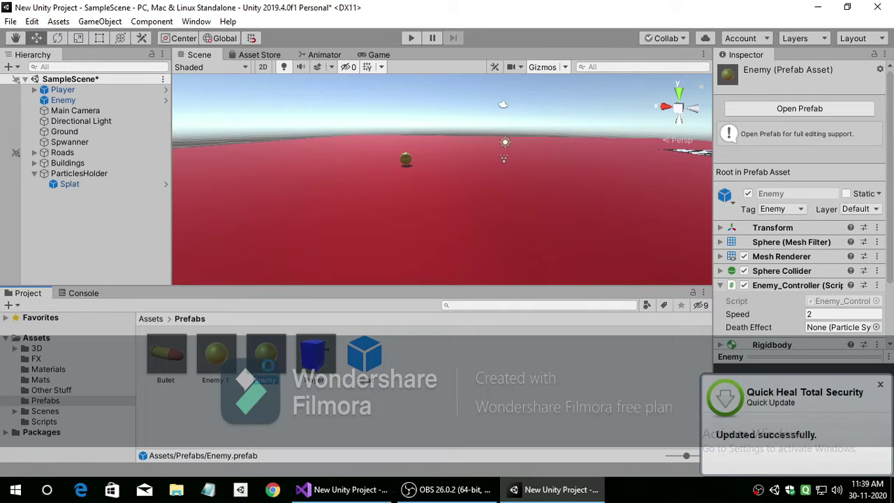
pyautogui.press('Delete')
pyautogui.click(62, 100)
pyautogui.press('Delete')
# - Place an Enemy 1 in the scene, assign Splat as its Death Effect, and start playing
pyautogui.moveTo(215, 356); pyautogui.dragTo(297, 196)
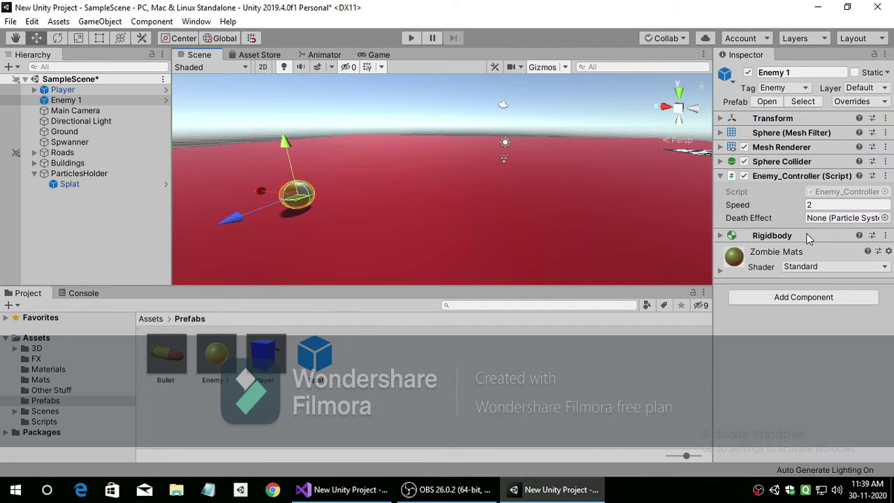
pyautogui.click(215, 356)
pyautogui.moveTo(69, 184); pyautogui.dragTo(838, 286)
pyautogui.click(313, 210)
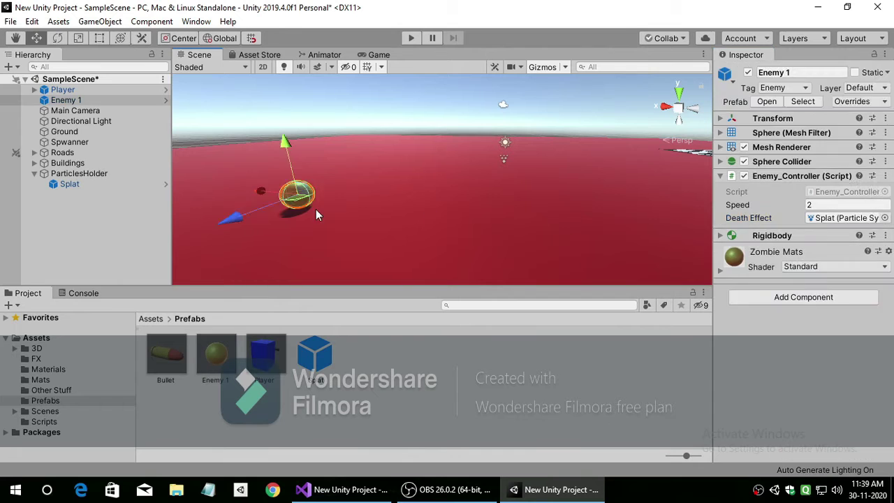
pyautogui.click(412, 37)
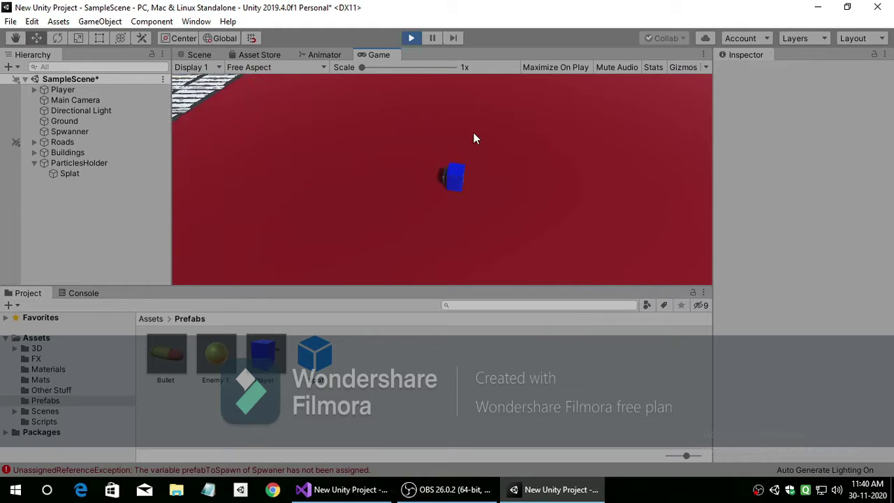
# - After checking the Console error, set Spwaner's Prefab To Spawn to the Enemy 1 prefab
pyautogui.click(83, 292)
pyautogui.click(411, 38)
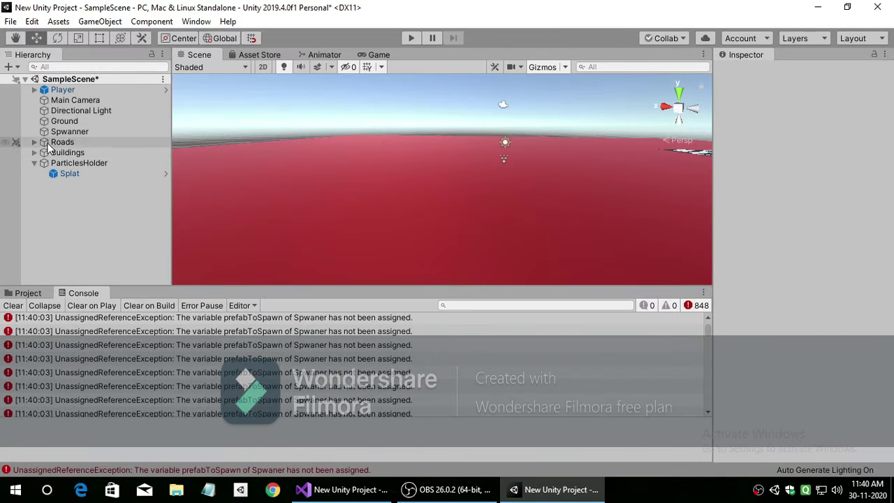
pyautogui.click(65, 132)
pyautogui.click(28, 292)
pyautogui.moveTo(210, 355); pyautogui.dragTo(845, 150)
pyautogui.click(70, 294)
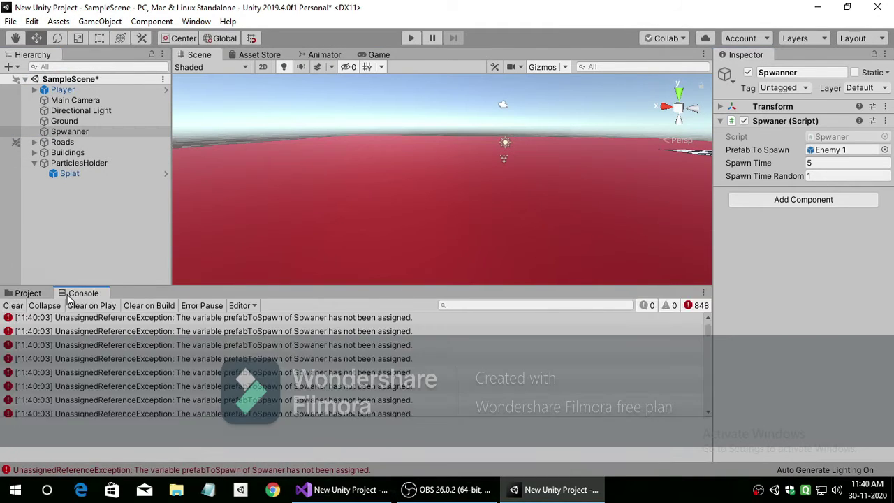
pyautogui.click(28, 293)
# - Play-test shooting an approaching enemy, then stop and frame the Splat effect in the scene
pyautogui.click(412, 37)
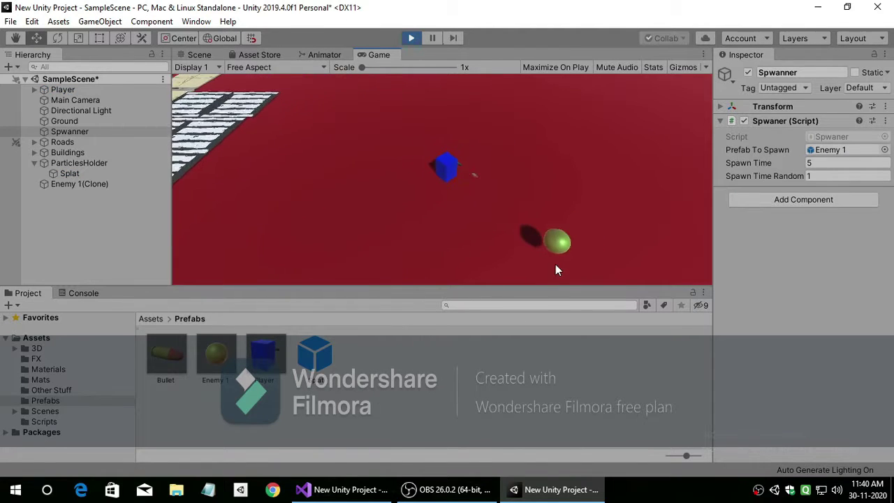
pyautogui.click(536, 93)
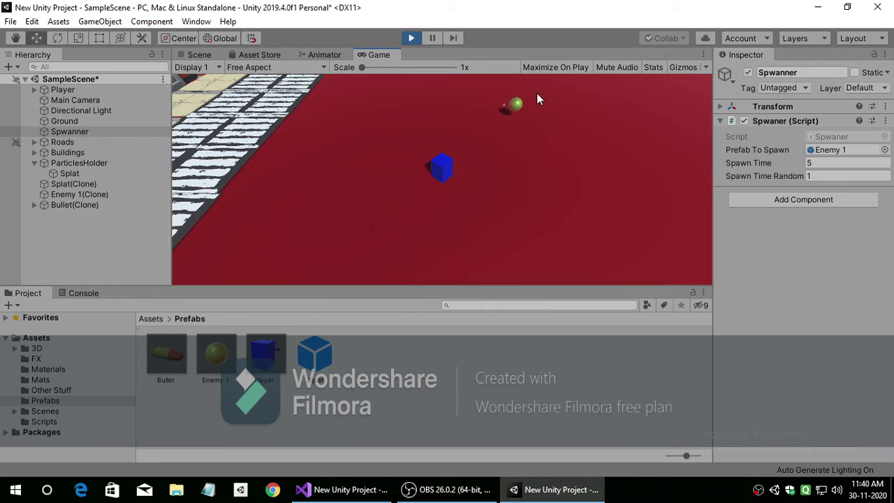
pyautogui.click(542, 94)
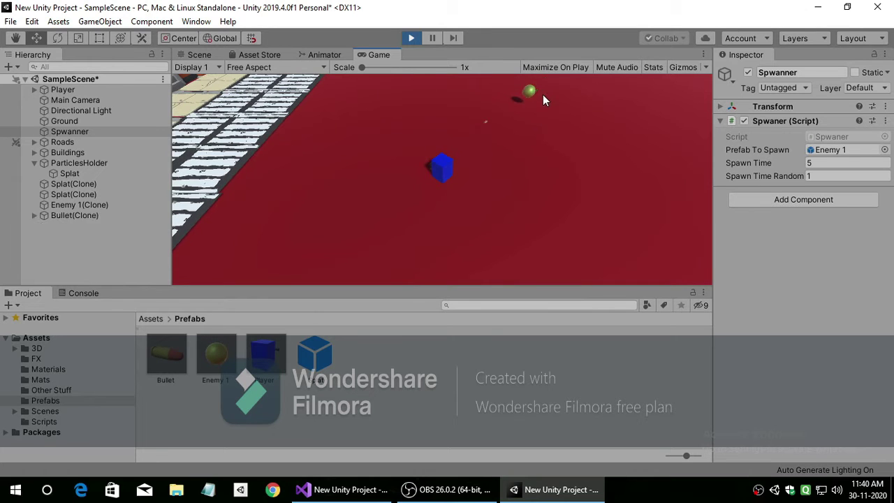
pyautogui.click(413, 38)
pyautogui.press('f')
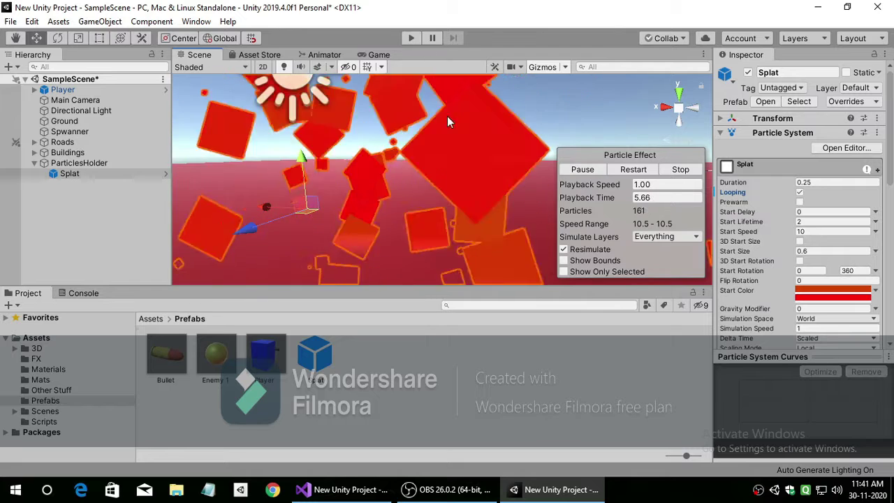
# - Set the Splat effect's Duration to 1.00 and play-test shooting an enemy
pyautogui.click(577, 171)
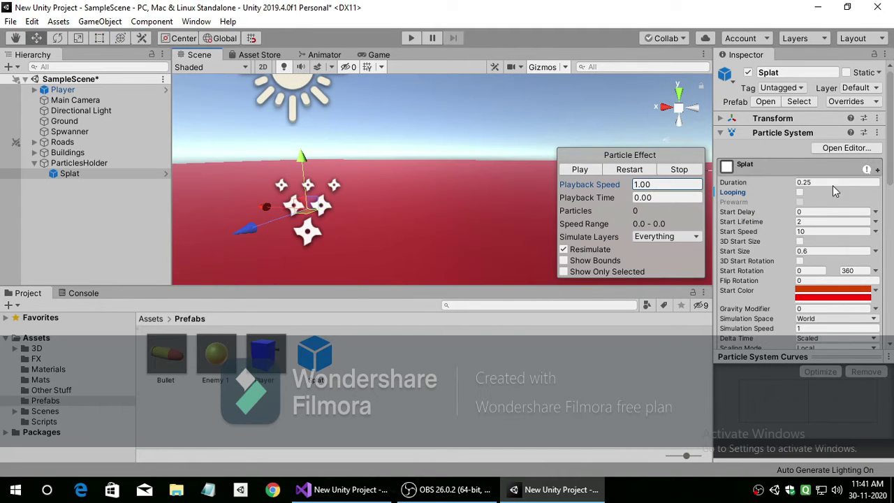
pyautogui.click(832, 183)
pyautogui.write('2')
pyautogui.click(579, 171)
pyautogui.click(409, 38)
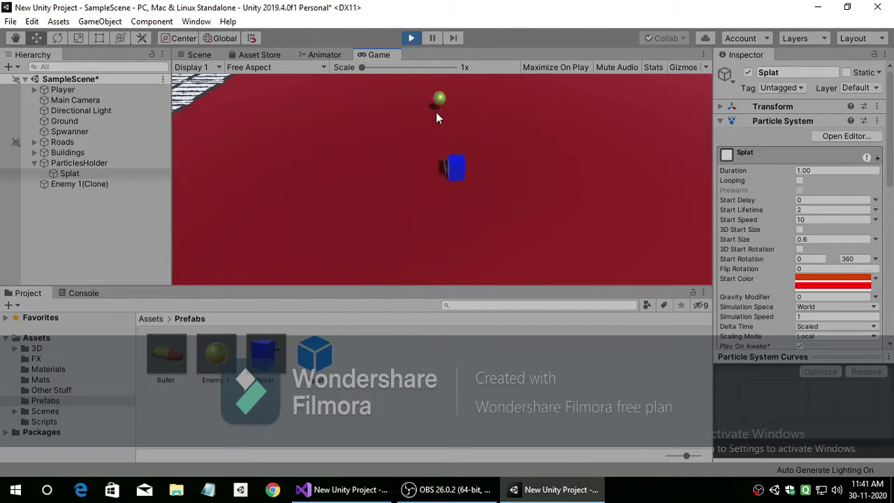
pyautogui.click(435, 116)
pyautogui.hotkey('ctrl', 'p')
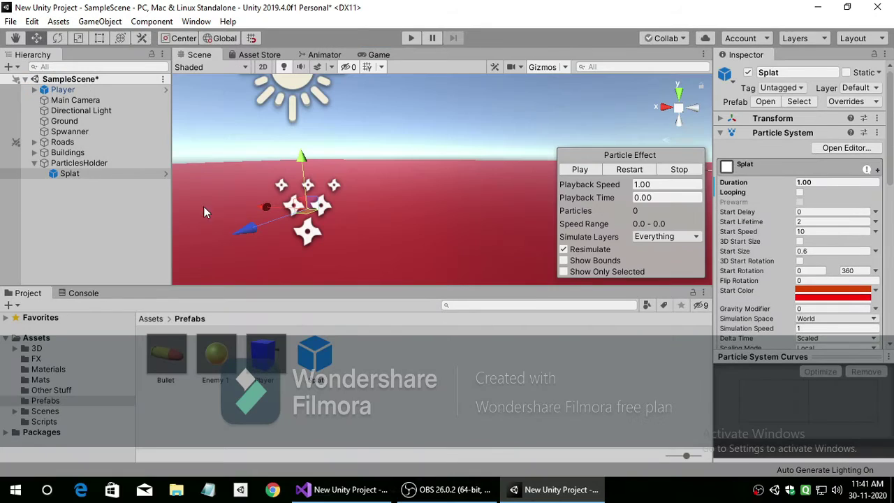
# - Delete ParticlesHolder and its Splat from the scene, leaving the Splat prefab
pyautogui.click(300, 351)
pyautogui.click(74, 174)
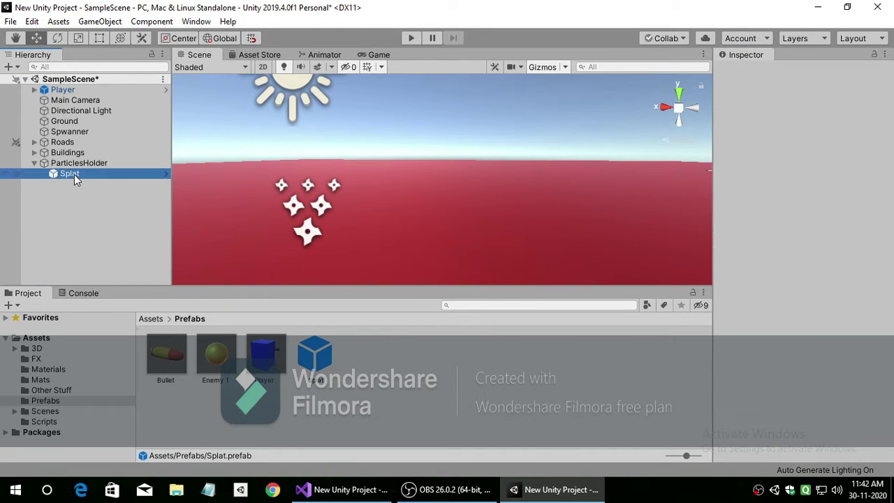
pyautogui.press('Delete')
pyautogui.click(76, 164)
pyautogui.press('Delete')
pyautogui.click(314, 352)
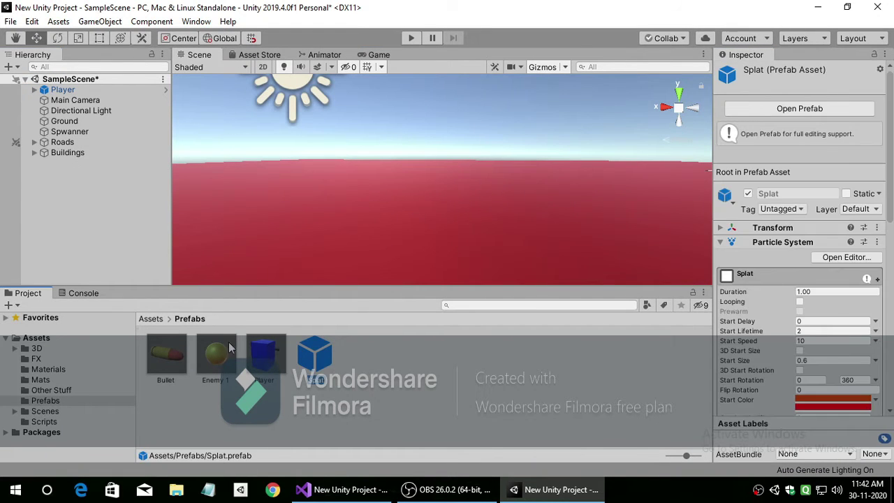
pyautogui.click(228, 342)
# - Start the game and shoot four approaching enemies, watching Splat(Clone) objects appear
pyautogui.click(411, 38)
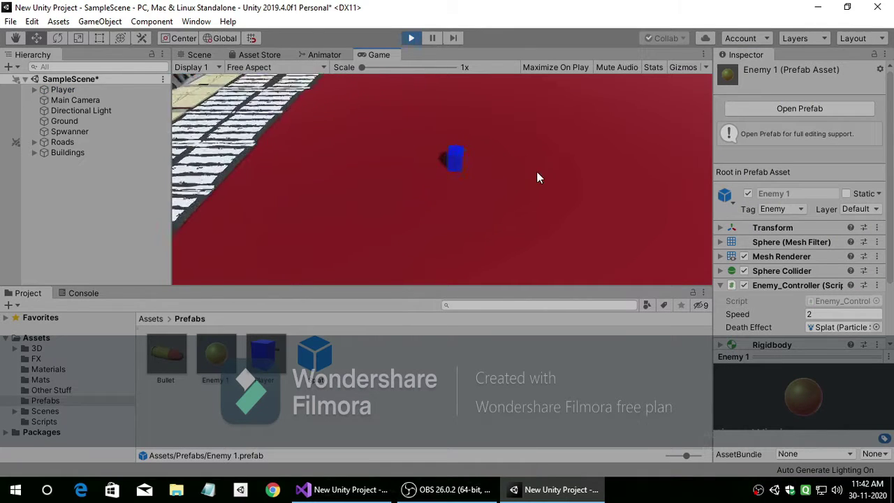
pyautogui.click(487, 245)
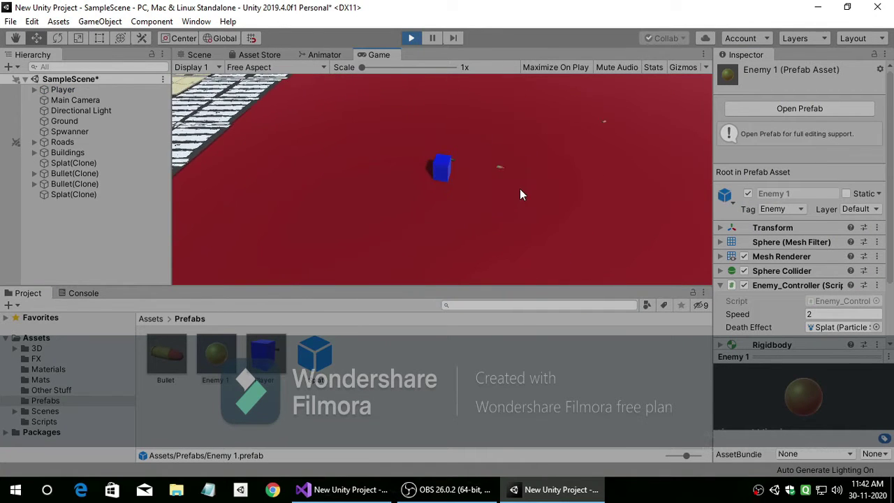
pyautogui.click(550, 105)
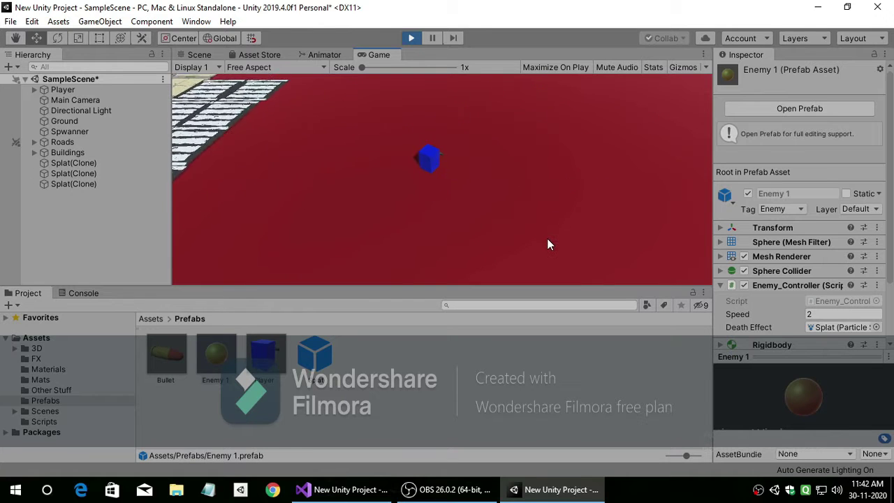
pyautogui.click(650, 236)
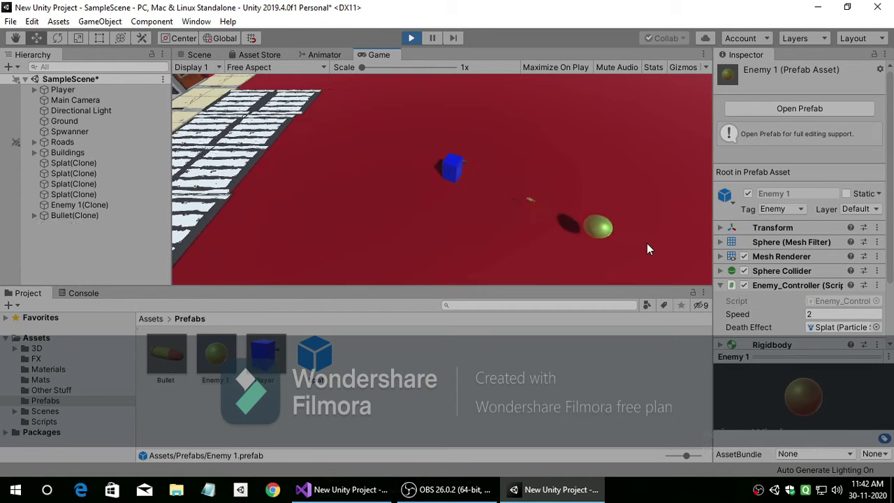
pyautogui.click(646, 244)
# - Add a 1f delay argument to Enemy_Controller's Destroy call and save the script
pyautogui.hotkey('alt', 'Tab')
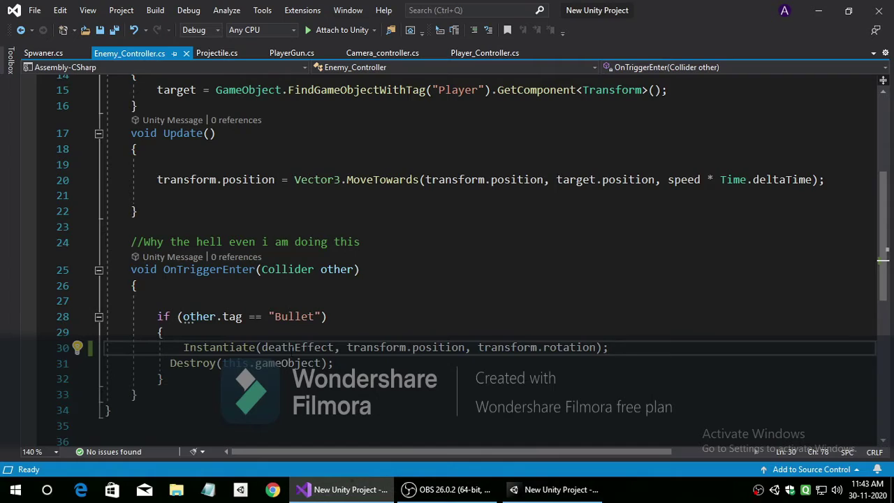
pyautogui.click(323, 363)
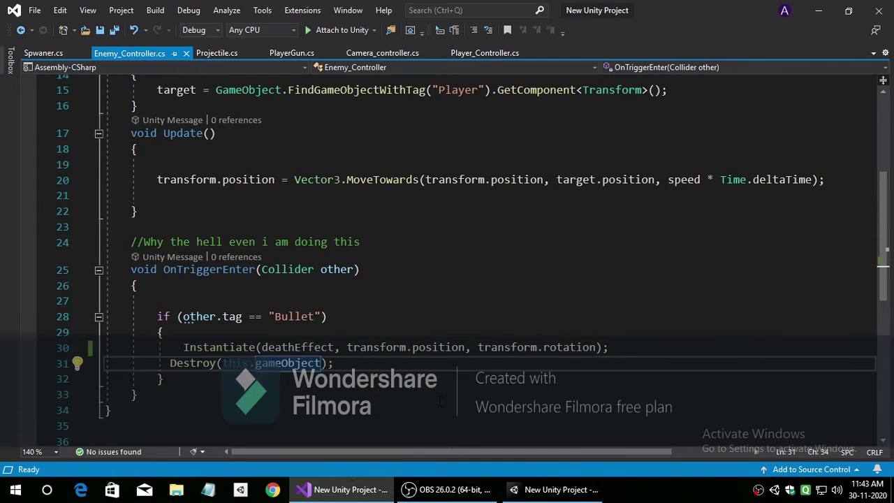
pyautogui.write(', de ')
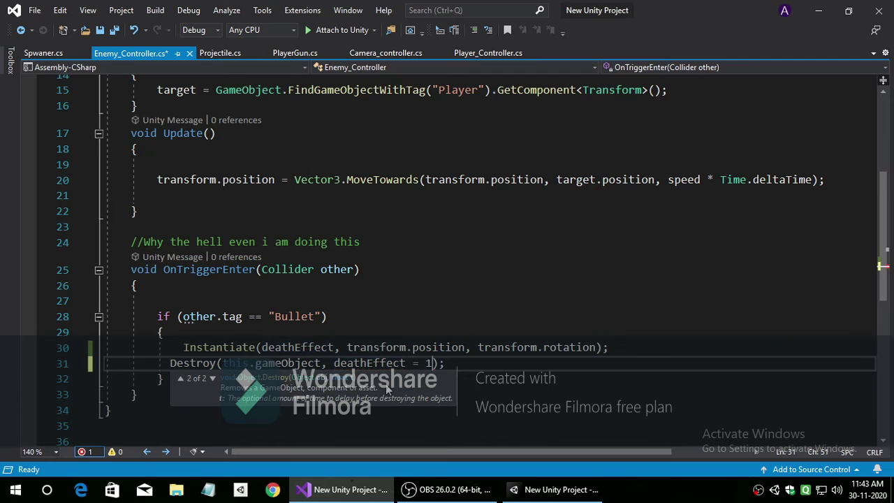
pyautogui.write('f')
pyautogui.hotkey('ctrl', 's')
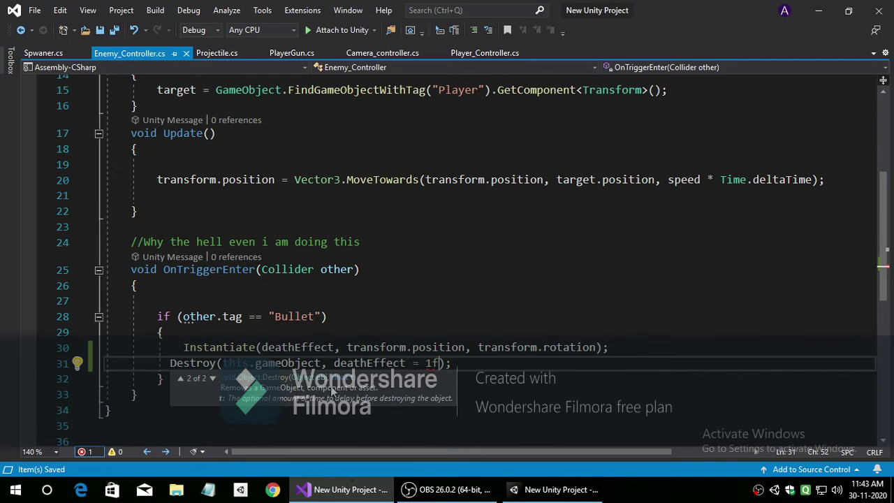
pyautogui.press('BackSpace')
pyautogui.press('BackSpace')
pyautogui.press('BackSpace')
pyautogui.write(',')
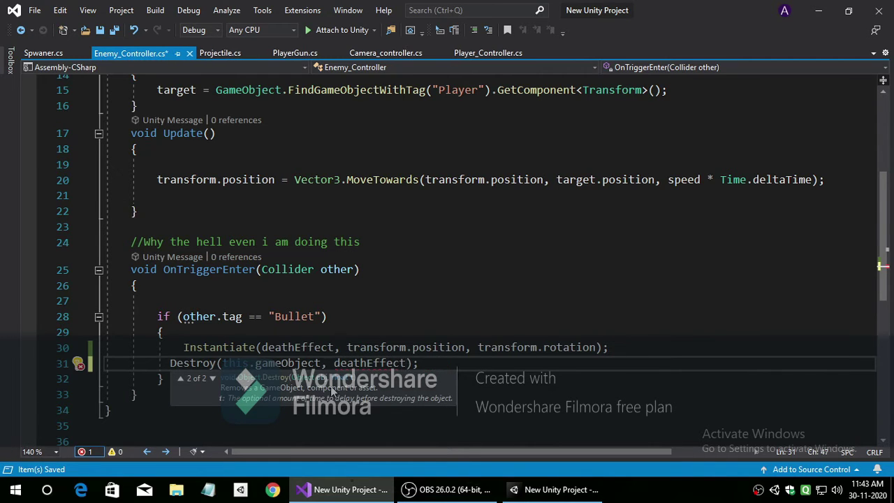
pyautogui.write('1f')
pyautogui.hotkey('ctrl', 's')
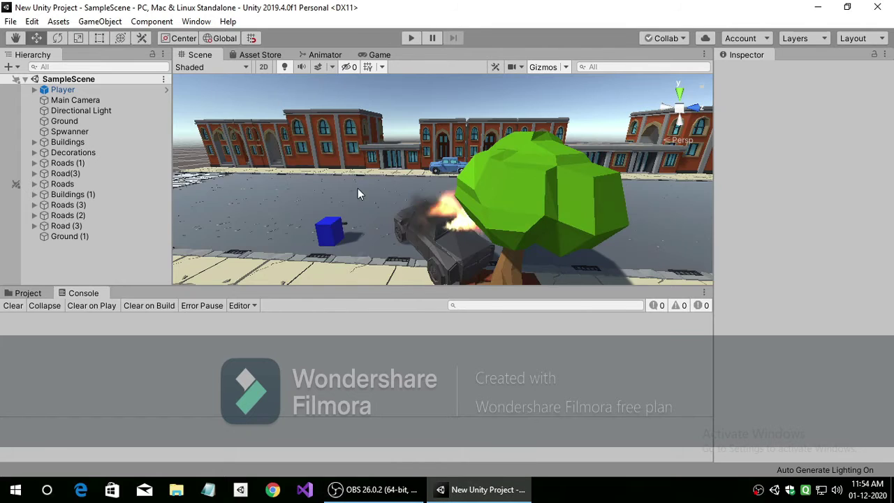
# - Switch the main view to the Game view and select the Player, collapsing its Box Collider
pyautogui.click(704, 55)
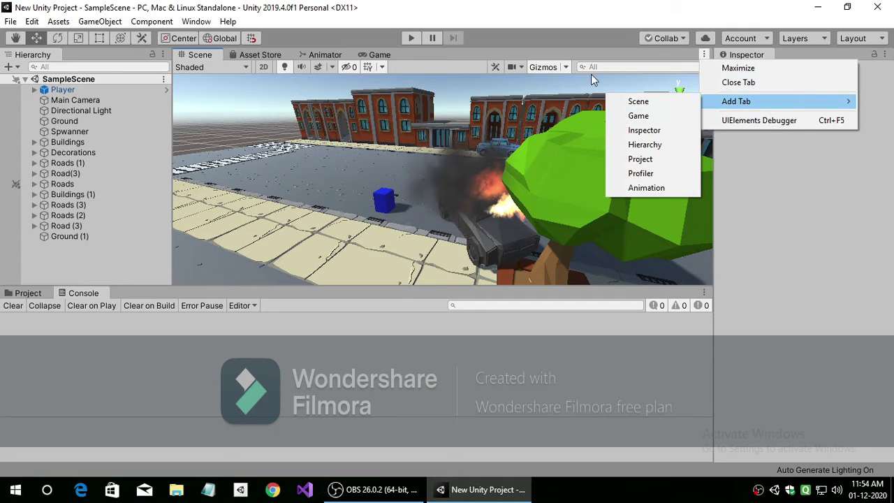
pyautogui.click(265, 62)
pyautogui.click(379, 55)
pyautogui.click(704, 55)
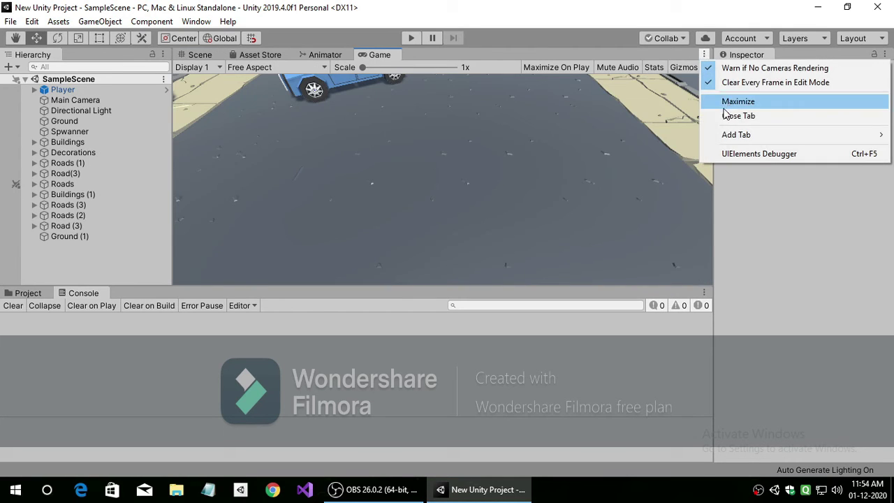
pyautogui.click(21, 293)
pyautogui.click(28, 293)
pyautogui.click(63, 90)
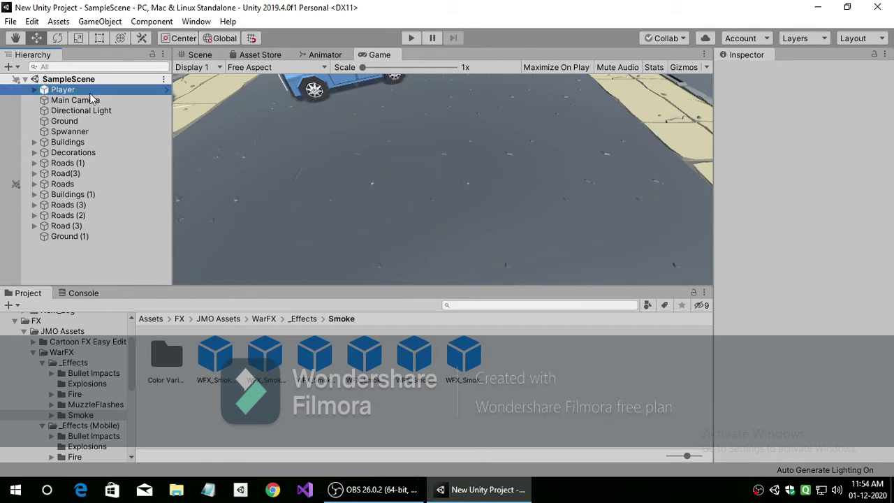
pyautogui.click(721, 209)
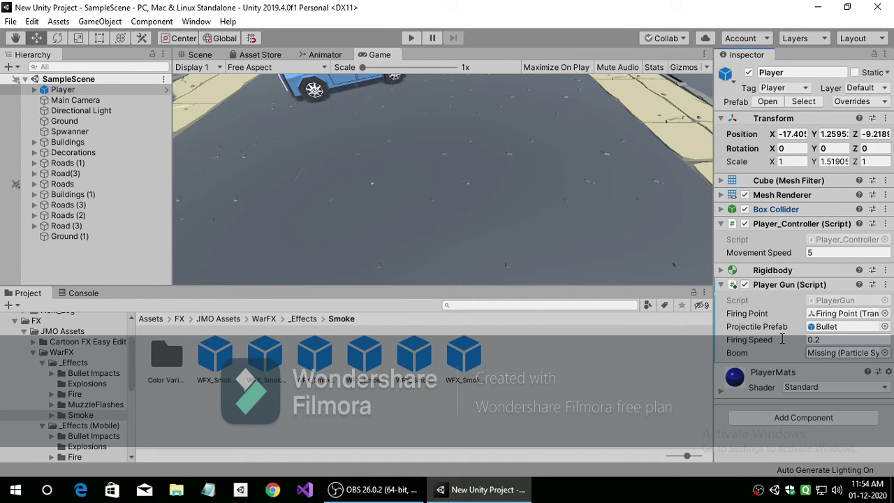
# - Browse the WarFX folders to reach _Effects/MuzzleFlashes with the WFX_MF FPS muzzle flash prefabs
pyautogui.click(263, 319)
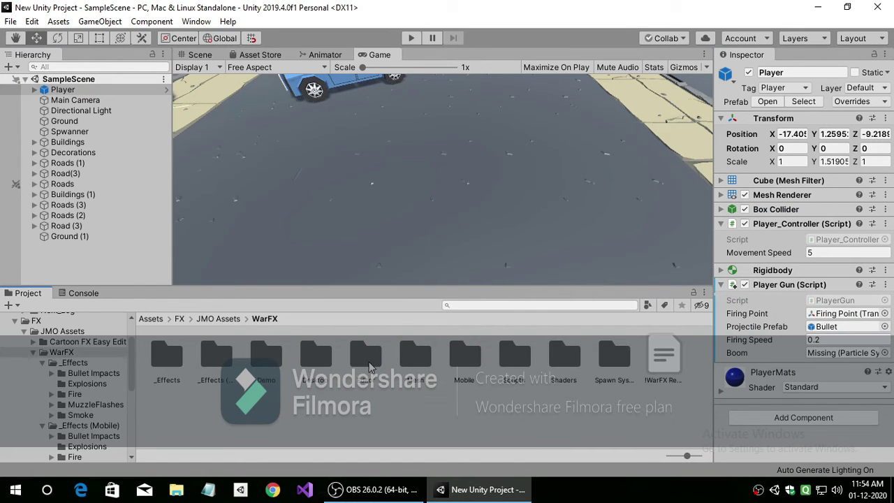
pyautogui.click(463, 362)
pyautogui.doubleClick(427, 363)
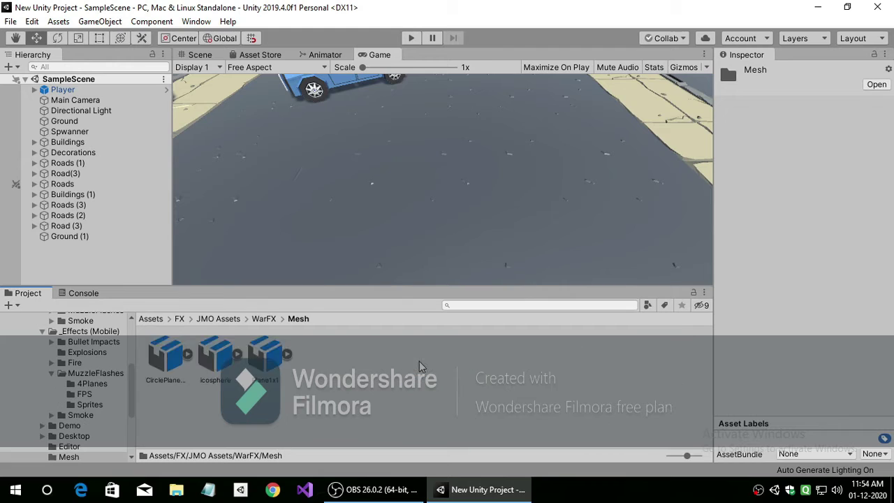
pyautogui.click(263, 318)
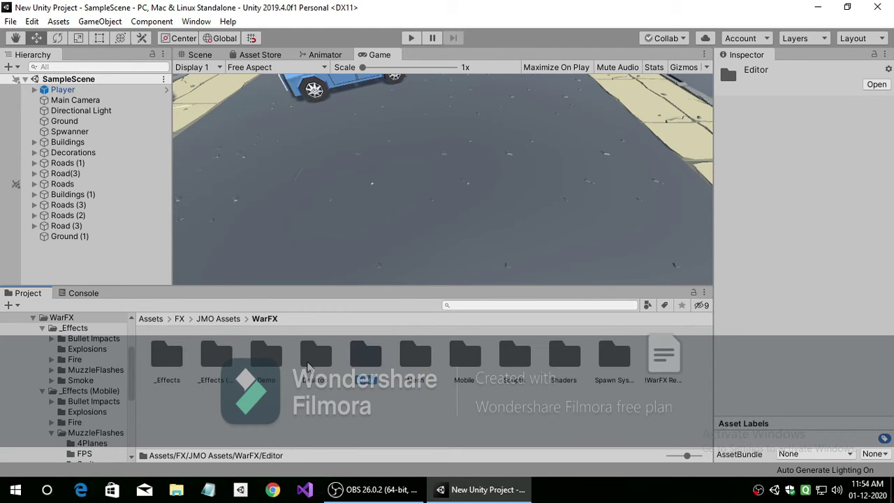
pyautogui.doubleClick(308, 363)
pyautogui.doubleClick(220, 362)
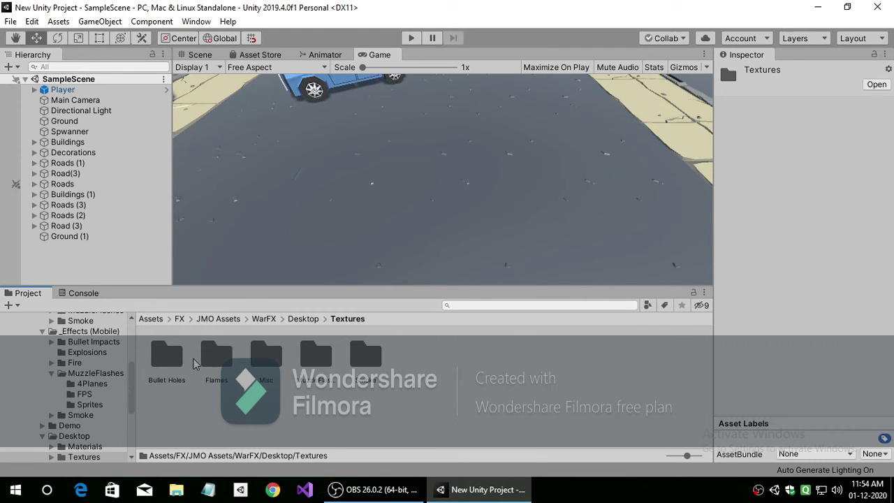
pyautogui.doubleClick(316, 356)
pyautogui.click(302, 320)
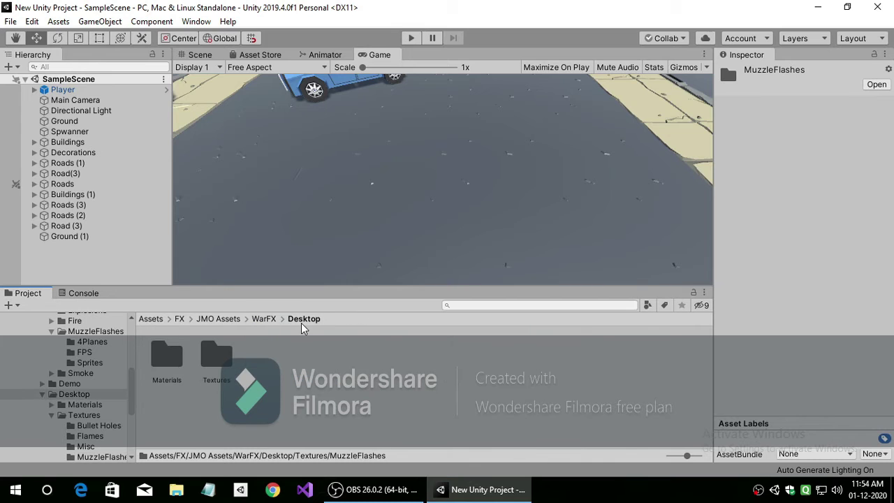
pyautogui.click(264, 321)
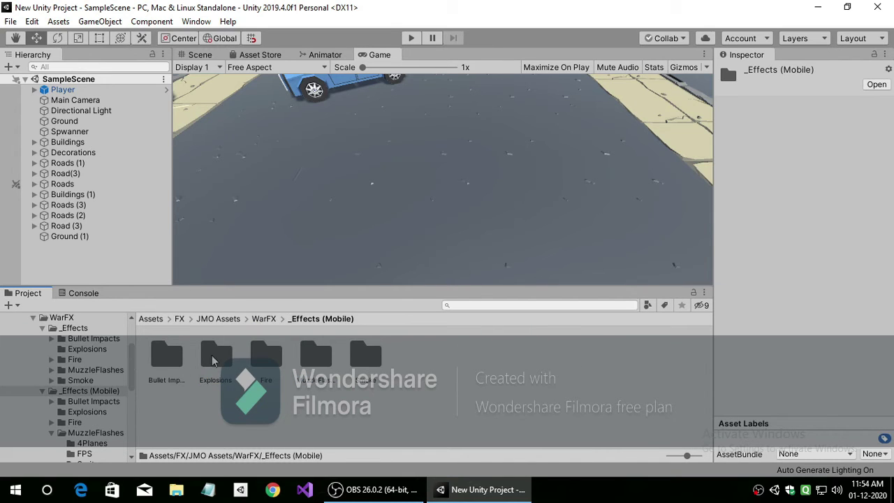
pyautogui.doubleClick(183, 376)
pyautogui.doubleClick(314, 359)
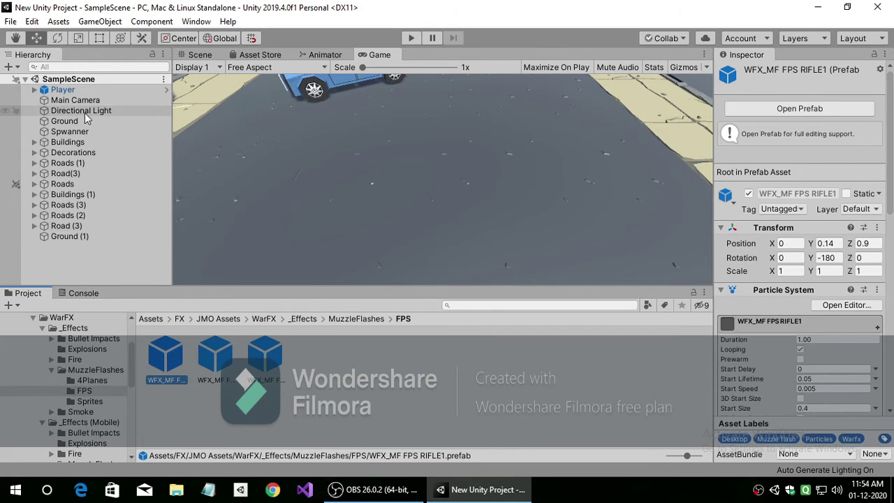
# - Reselect the Player to show its Player Gun settings and run the game to test the muzzle flash
pyautogui.click(147, 89)
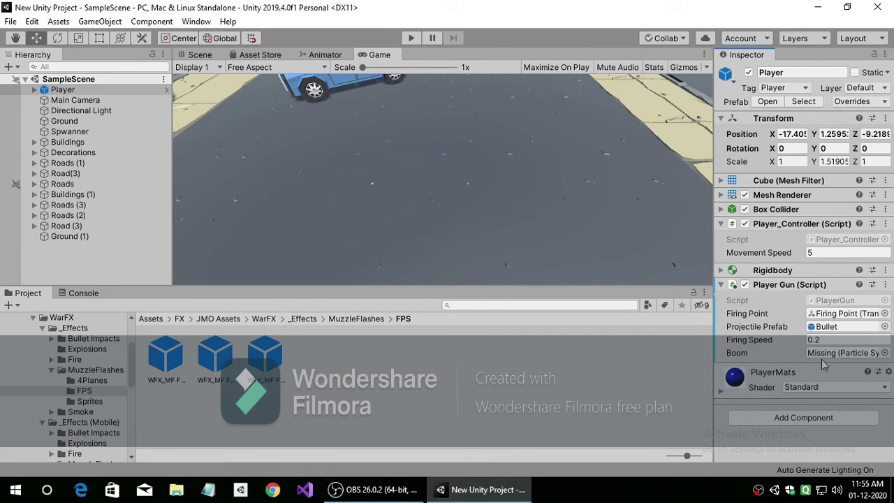
pyautogui.click(704, 55)
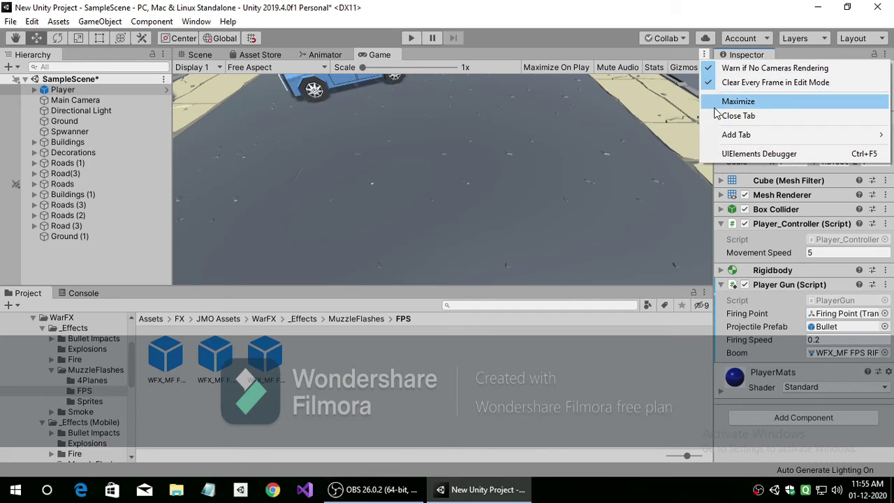
pyautogui.click(566, 68)
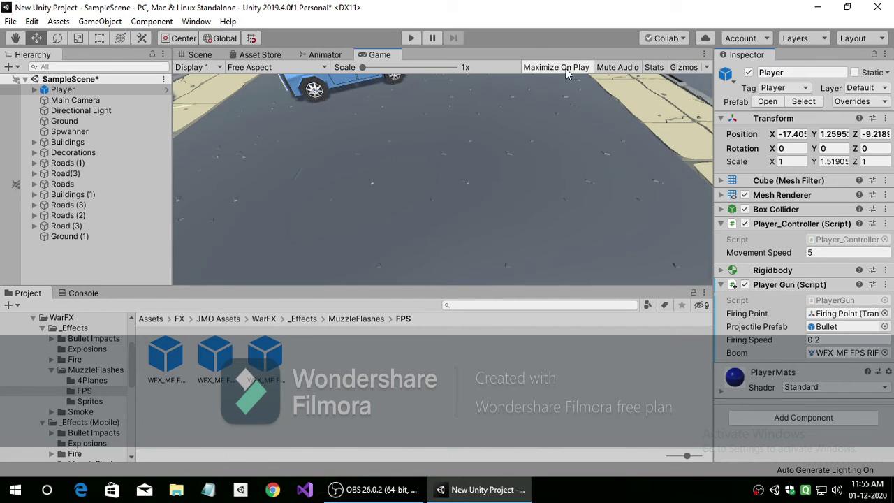
pyautogui.click(405, 36)
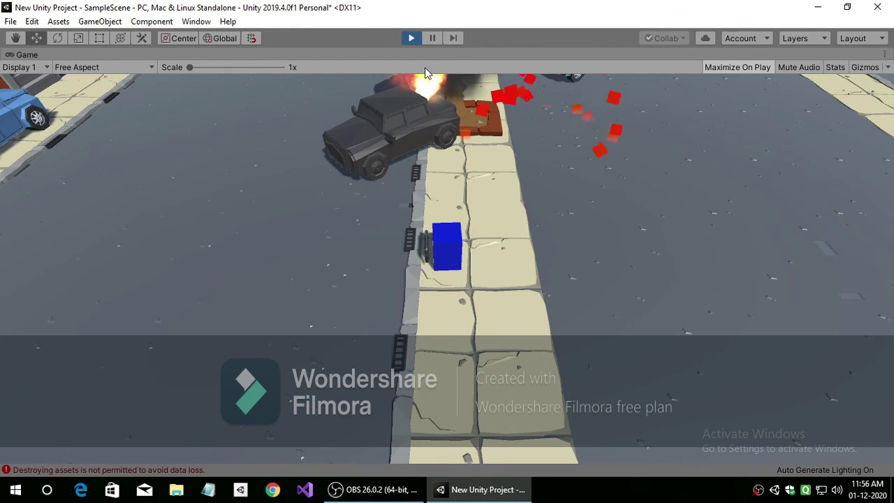
# - Stop the play test and check the Console, then return to the project assets
pyautogui.click(410, 37)
pyautogui.click(83, 292)
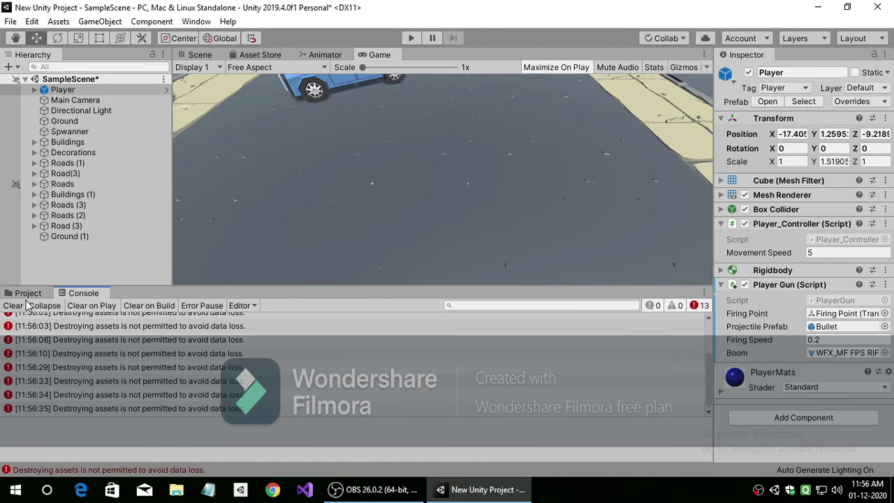
pyautogui.click(28, 293)
pyautogui.click(377, 489)
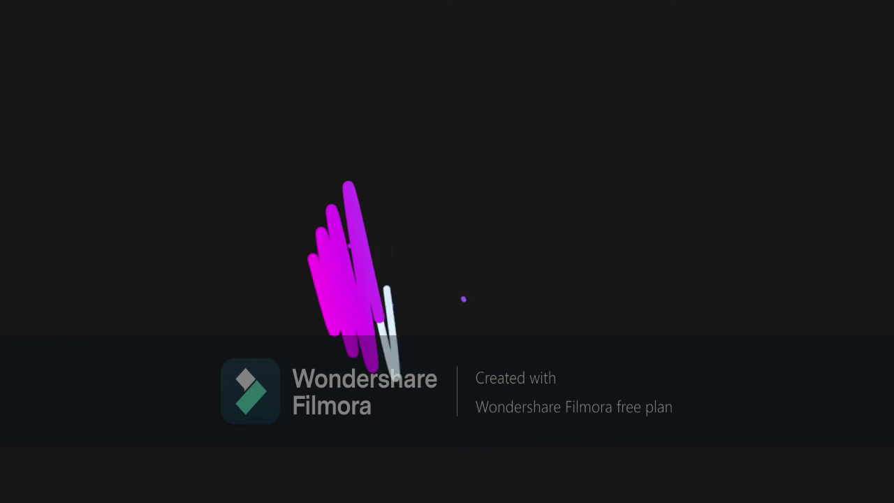